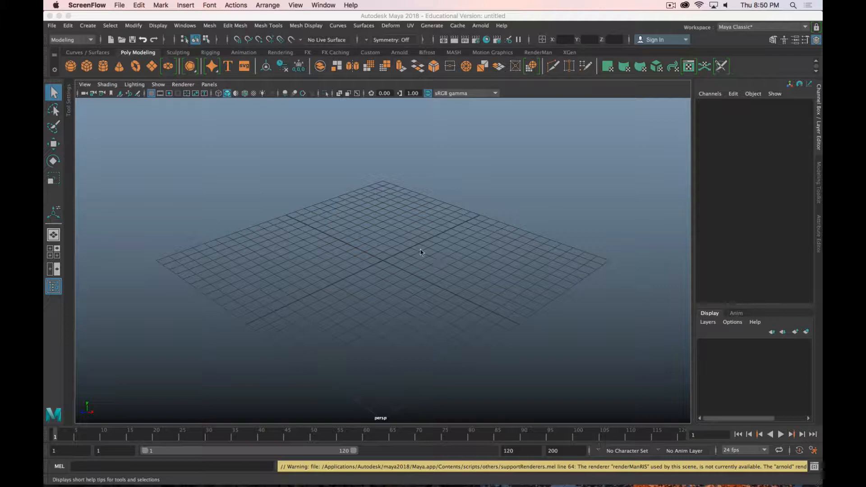
# Set the project to the Spring_2019_Class_Prep folder and check its location in the Project Window.
pyautogui.click(465, 16)
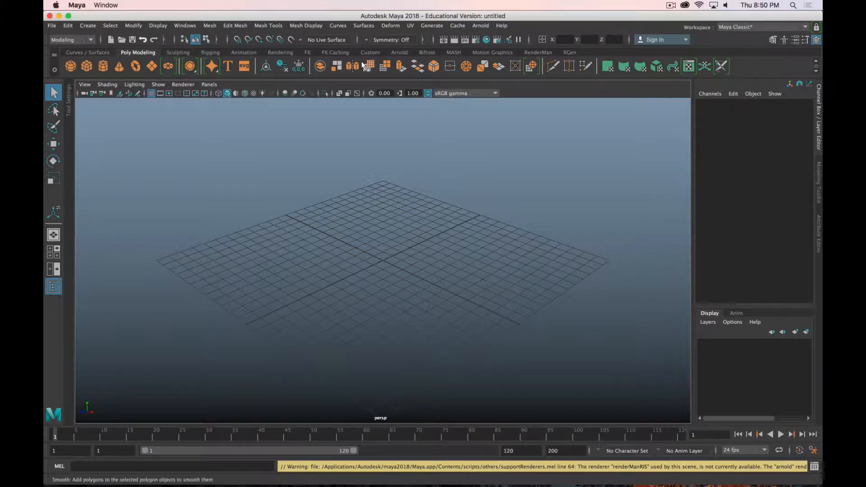
pyautogui.click(52, 25)
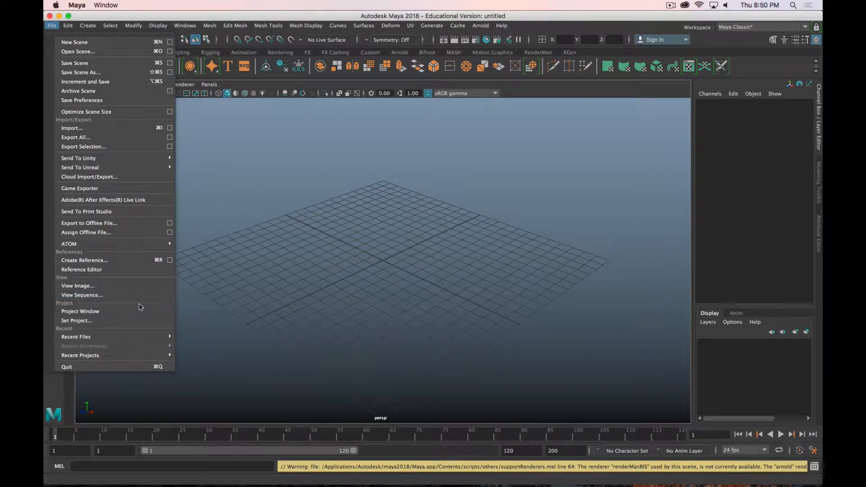
pyautogui.click(139, 320)
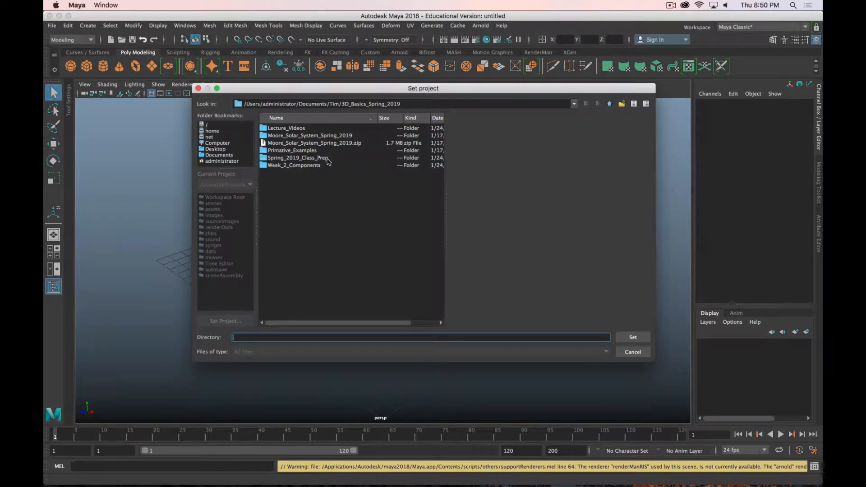
pyautogui.click(312, 159)
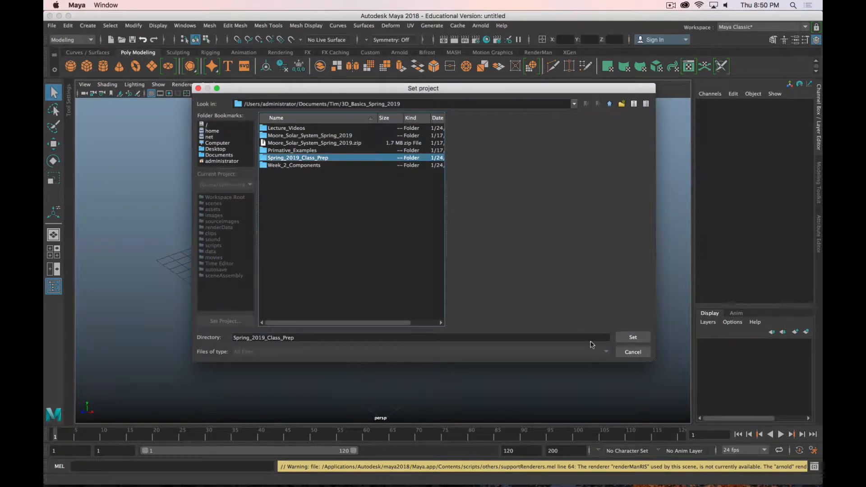
pyautogui.click(641, 338)
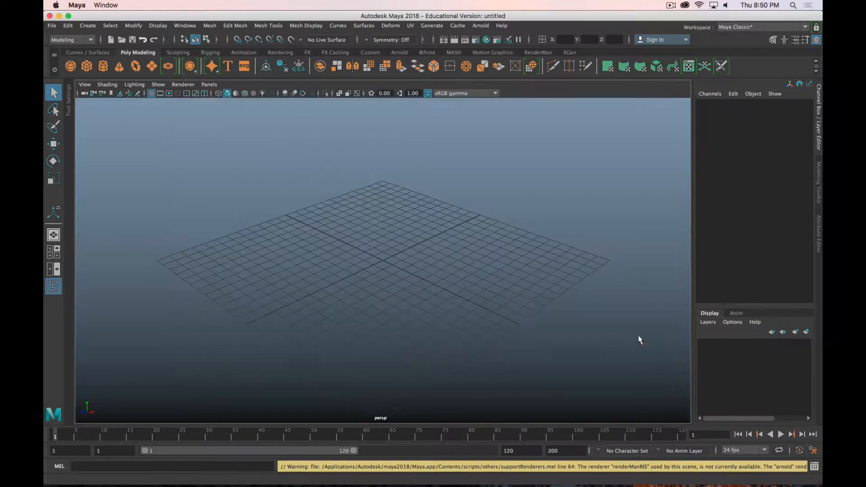
pyautogui.click(61, 27)
pyautogui.click(136, 309)
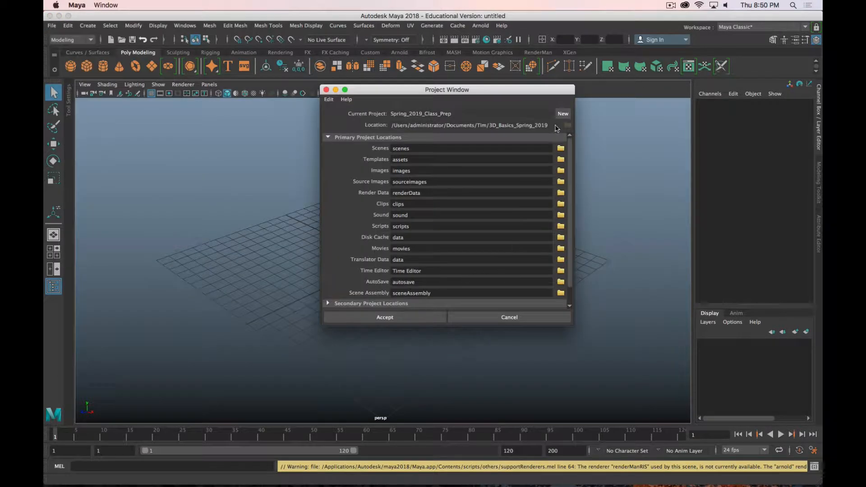
pyautogui.click(489, 317)
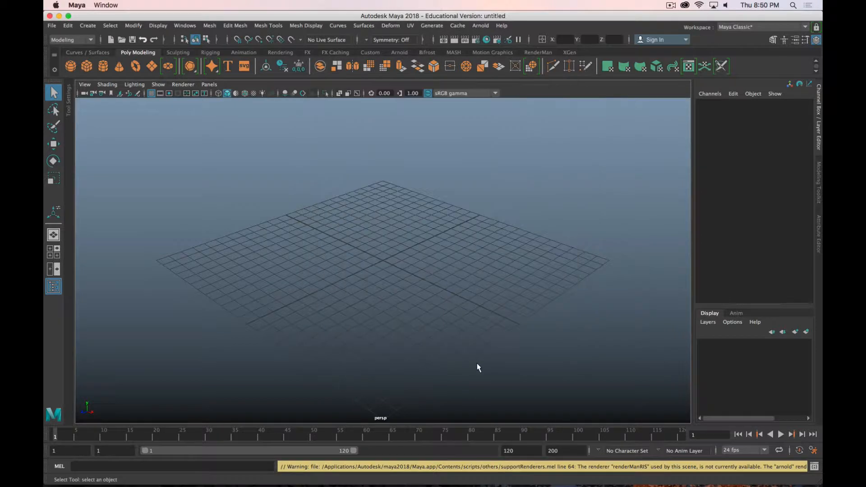
# Save the scene as Duplicate_Demo in Maya Binary format in the project's scenes folder.
pyautogui.press('shift+super+s')
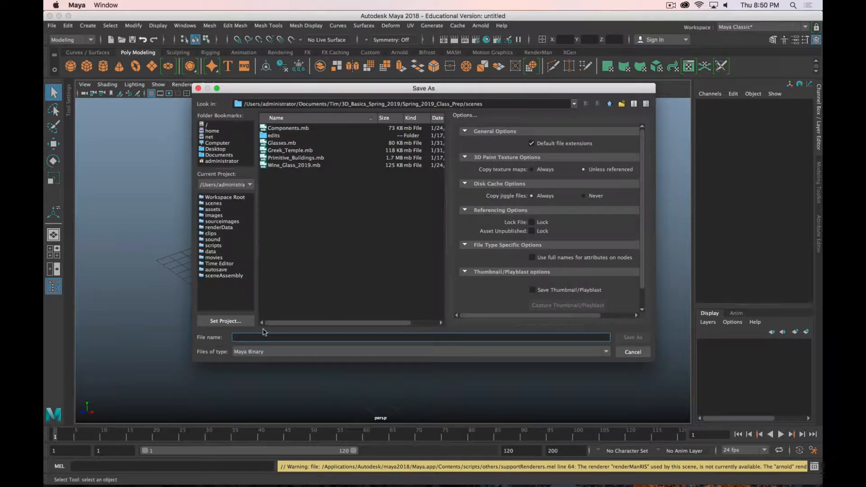
pyautogui.press('shift')
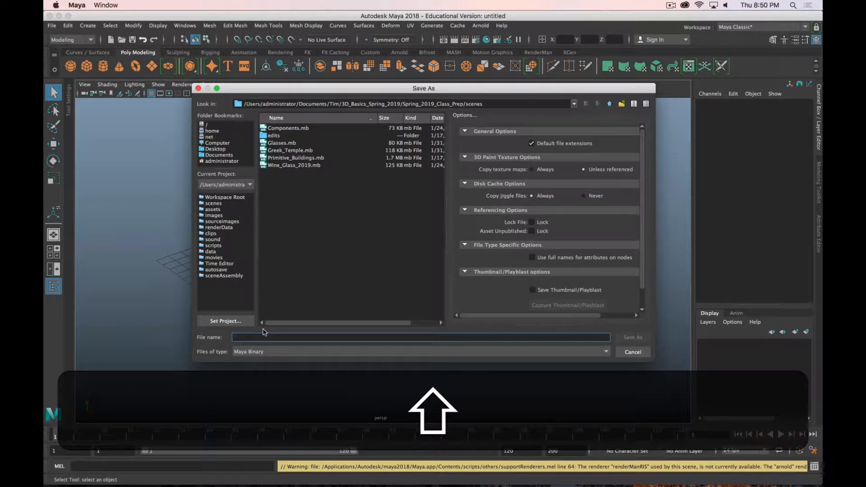
pyautogui.write('DUplicat')
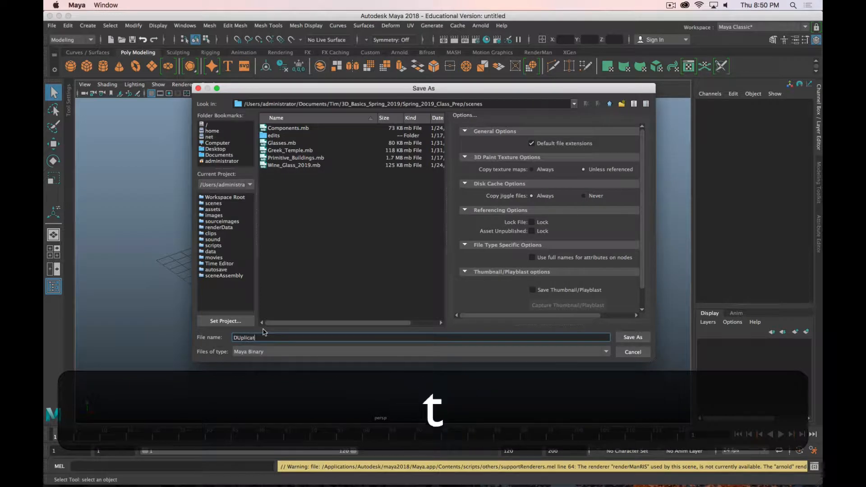
pyautogui.write('e_Demo')
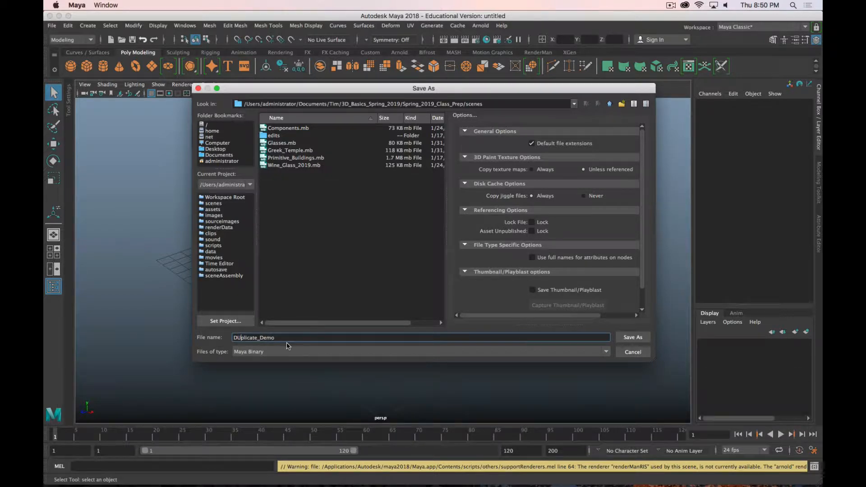
pyautogui.write('u')
pyautogui.click(626, 339)
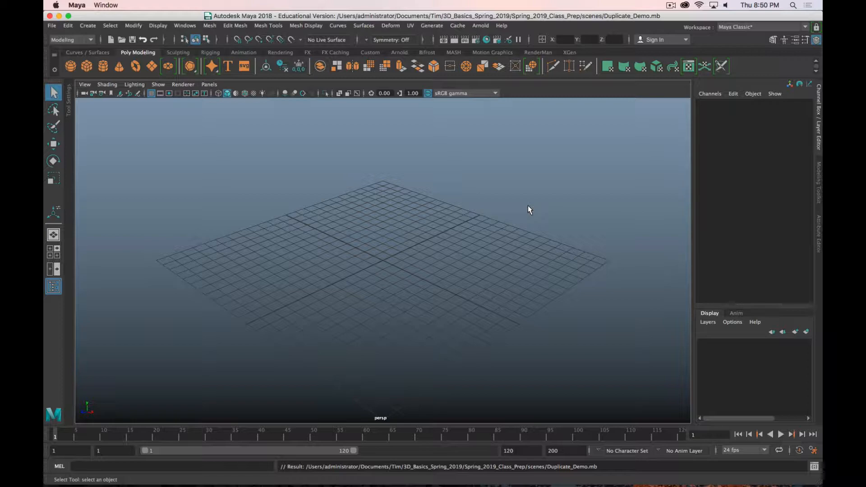
# Create a polygon cube at the origin and set its Translate Y to 0.5.
pyautogui.click(88, 66)
pyautogui.scroll(3, 402, 248)
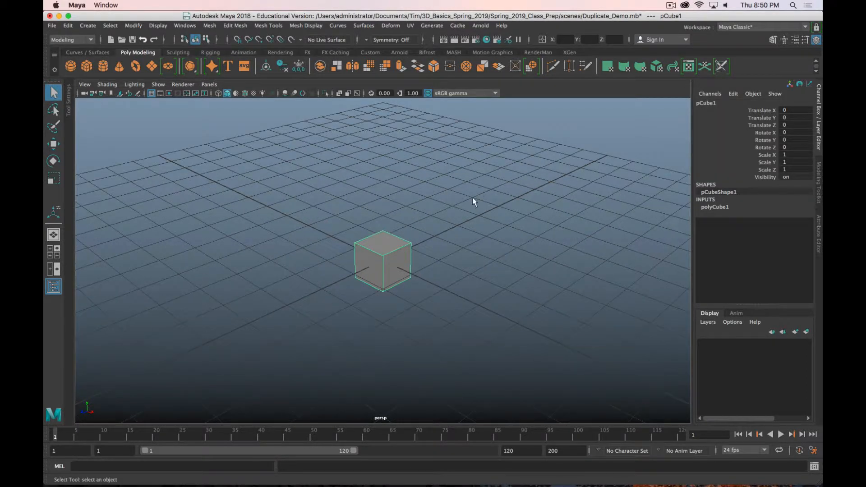
pyautogui.scroll(2, 541, 204)
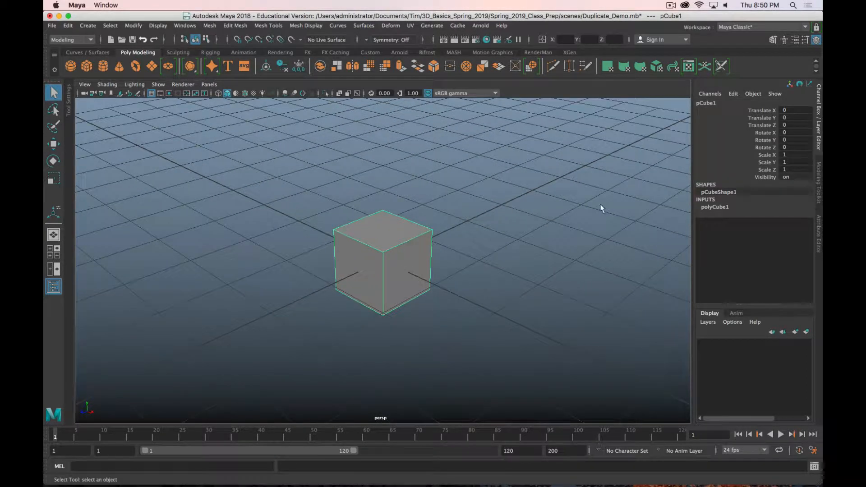
pyautogui.click(794, 118)
pyautogui.write('.5')
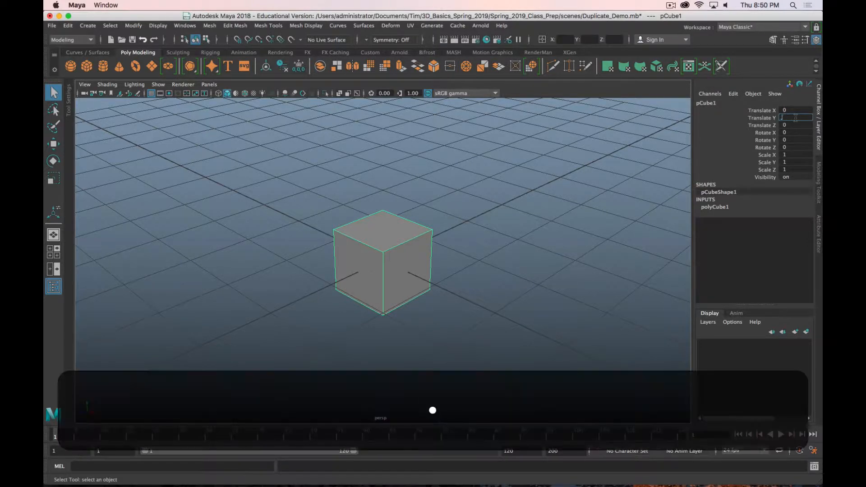
pyautogui.press('Return')
pyautogui.hotkey('alt', 'Return')
# Examine how the cube sits on the grid from several angles and distances.
pyautogui.moveTo(461, 285)
pyautogui.keyDown('alt'); pyautogui.mouseDown()
pyautogui.moveTo(474, 261)
pyautogui.moveTo(472, 275)
pyautogui.mouseUp(); pyautogui.keyUp('alt')
pyautogui.scroll(3, 411, 273)
pyautogui.scroll(-3, 421, 262)
pyautogui.keyDown('alt'); pyautogui.moveTo(404, 278); pyautogui.dragTo(403, 291); pyautogui.keyUp('alt')
pyautogui.scroll(-5, 403, 291)
pyautogui.keyDown('alt'); pyautogui.moveTo(429, 251); pyautogui.dragTo(389, 239, button='middle'); pyautogui.keyUp('alt')
pyautogui.keyDown('alt'); pyautogui.moveTo(388, 240); pyautogui.dragTo(380, 240); pyautogui.keyUp('alt')
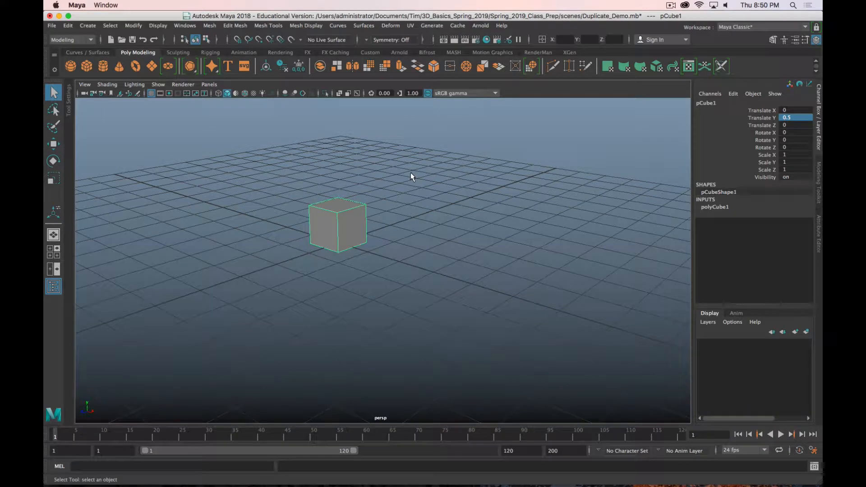
pyautogui.scroll(4, 333, 204)
pyautogui.keyDown('alt'); pyautogui.moveTo(332, 188); pyautogui.dragTo(354, 255); pyautogui.keyUp('alt')
pyautogui.scroll(-3, 387, 261)
# Extrude the cube's face on the positive X side with an offset of about 0.08.
pyautogui.rightClick(344, 211)
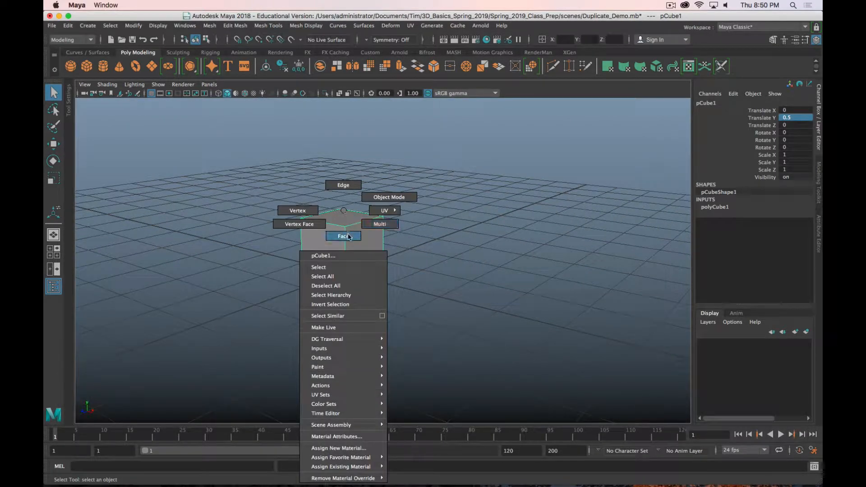
pyautogui.click(343, 236)
pyautogui.click(360, 246)
pyautogui.press('r')
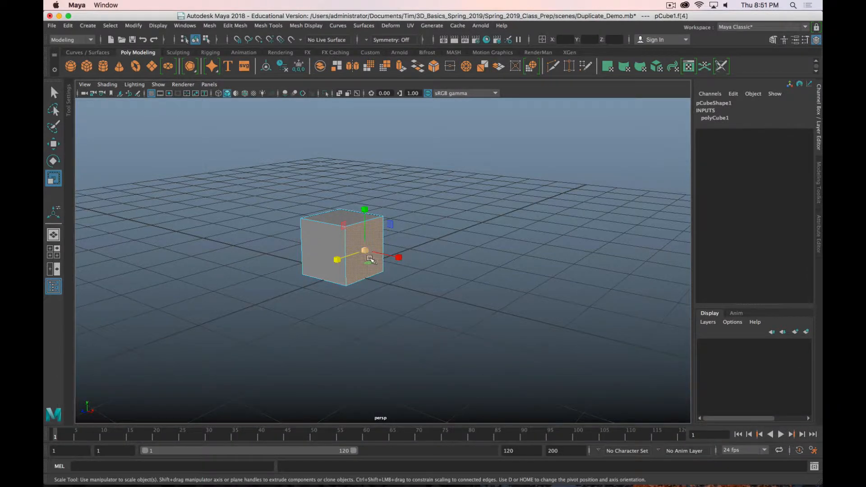
pyautogui.press('e')
pyautogui.hotkey('shift', 'q')
pyautogui.keyDown('shift'); pyautogui.moveTo(367, 249); pyautogui.dragTo(367, 277, button='right'); pyautogui.keyUp('shift')
pyautogui.click(555, 234)
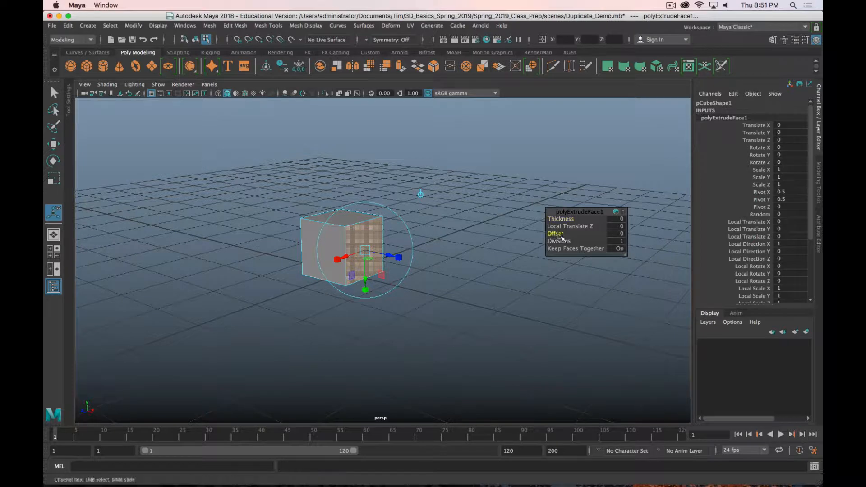
pyautogui.moveTo(518, 262)
pyautogui.mouseDown(button='middle')
pyautogui.moveTo(530, 263)
pyautogui.moveTo(519, 263)
pyautogui.mouseUp(button='middle')
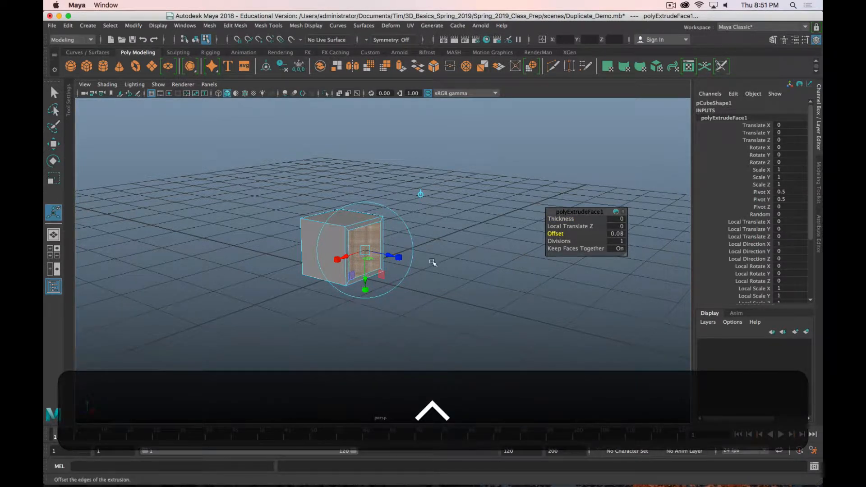
# Extrude the inset face outward along X to about 0.883, and extrude it again, scaling the new face up by about 1.178.
pyautogui.press('w')
pyautogui.keyDown('shift'); pyautogui.moveTo(401, 257); pyautogui.dragTo(432, 264); pyautogui.keyUp('shift')
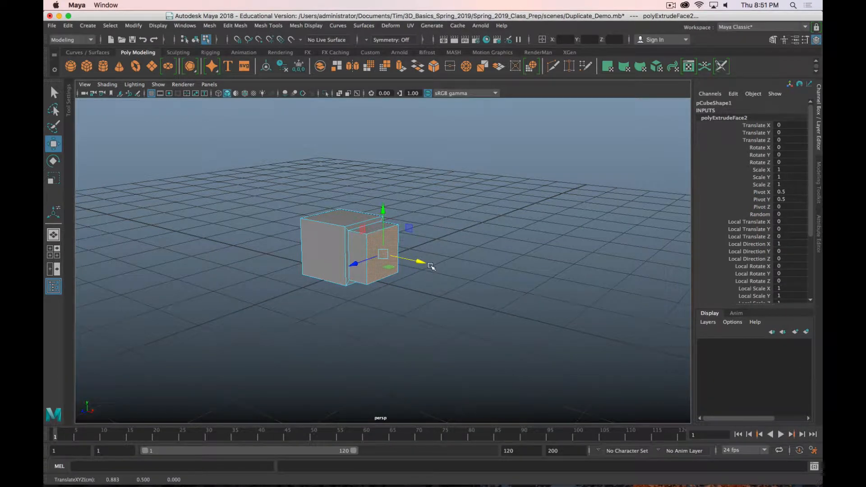
pyautogui.keyDown('shift'); pyautogui.moveTo(395, 248); pyautogui.dragTo(390, 265, button='right'); pyautogui.keyUp('shift')
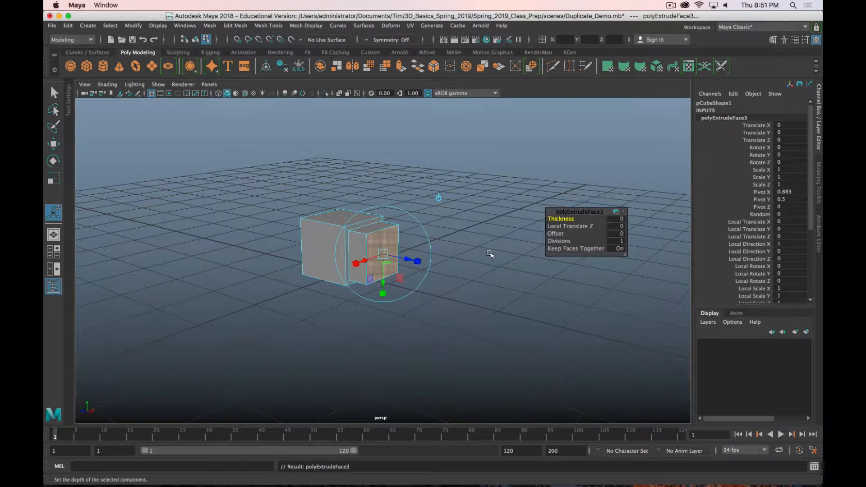
pyautogui.press('r')
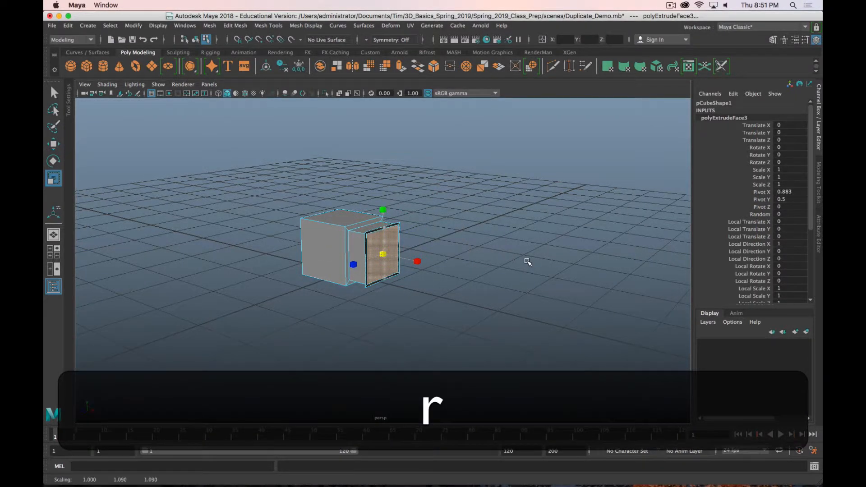
pyautogui.press('alt')
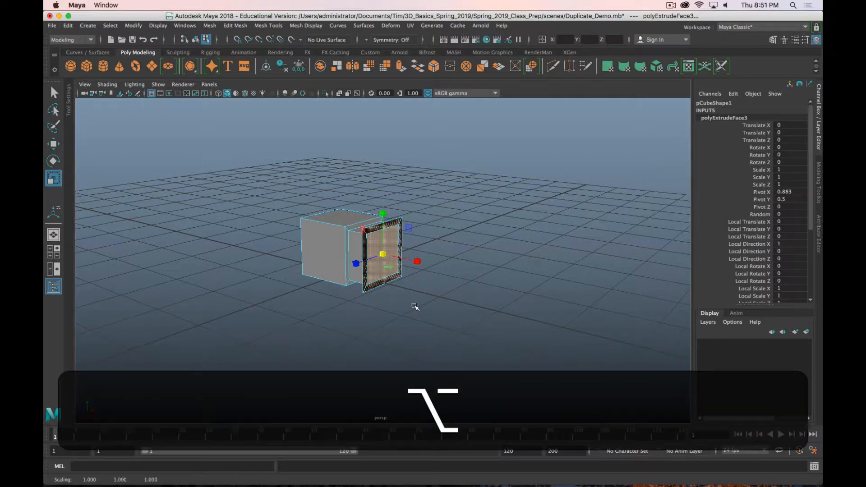
pyautogui.keyDown('alt'); pyautogui.moveTo(415, 307); pyautogui.dragTo(443, 285); pyautogui.keyUp('alt')
# Pull the enlarged end face out to about X 1.094, extrude it further along X, and return to object mode.
pyautogui.press('w')
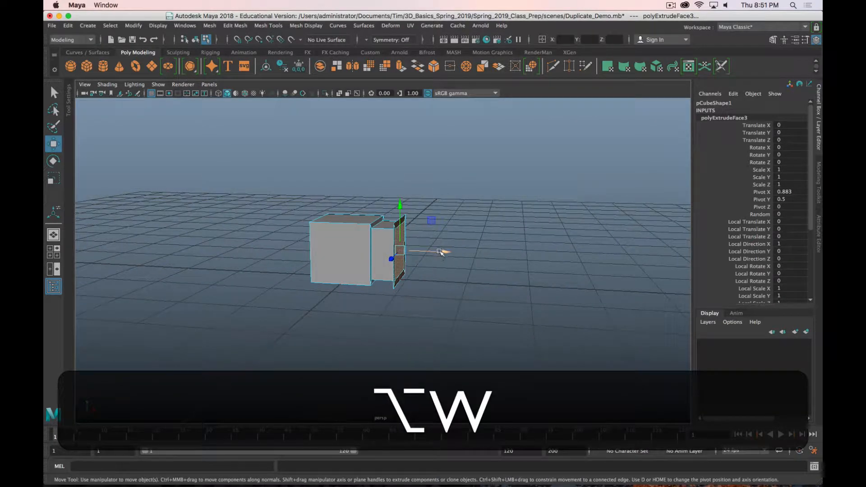
pyautogui.keyDown('shift'); pyautogui.moveTo(461, 254); pyautogui.dragTo(364, 337); pyautogui.keyUp('shift')
pyautogui.rightClick(337, 210)
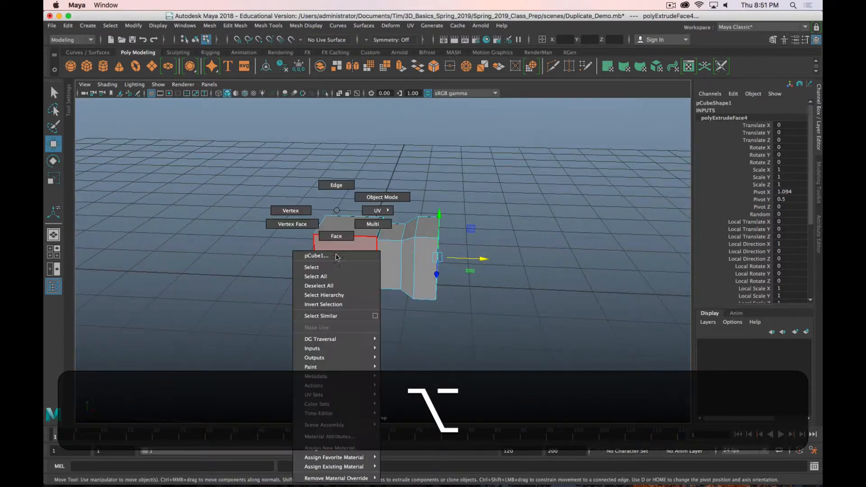
pyautogui.click(370, 196)
# Copy and paste the extruded cube, and move the pasted group along Z to about -2.17.
pyautogui.press('f')
pyautogui.click(367, 314)
pyautogui.keyDown('alt'); pyautogui.moveTo(366, 313); pyautogui.dragTo(363, 248); pyautogui.keyUp('alt')
pyautogui.click(364, 248)
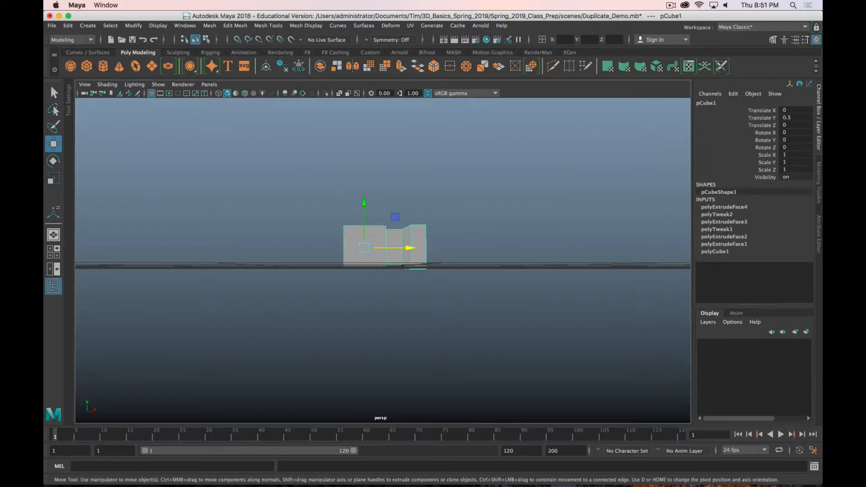
pyautogui.keyDown('alt'); pyautogui.moveTo(364, 290); pyautogui.dragTo(272, 304); pyautogui.keyUp('alt')
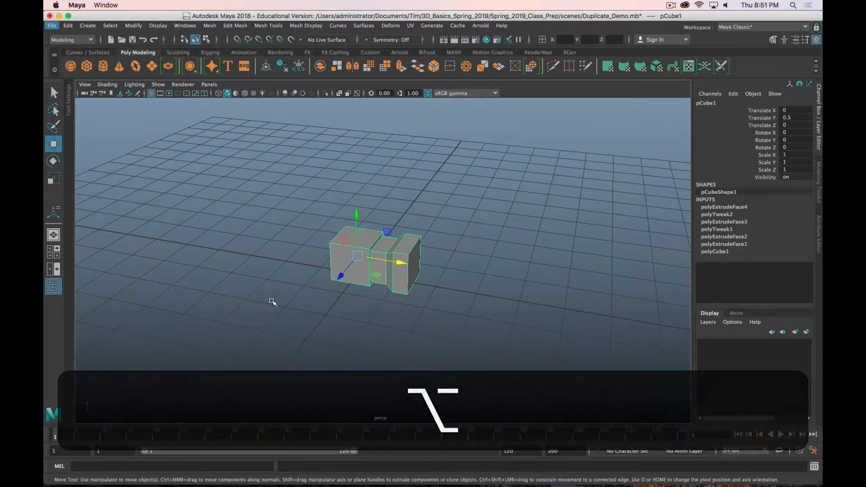
pyautogui.press('super+c')
pyautogui.press('super+v')
pyautogui.moveTo(359, 273); pyautogui.dragTo(389, 239)
# Select the pasted cube itself and expand its parent group in the Outliner.
pyautogui.keyDown('alt'); pyautogui.moveTo(389, 239); pyautogui.dragTo(419, 267); pyautogui.keyUp('alt')
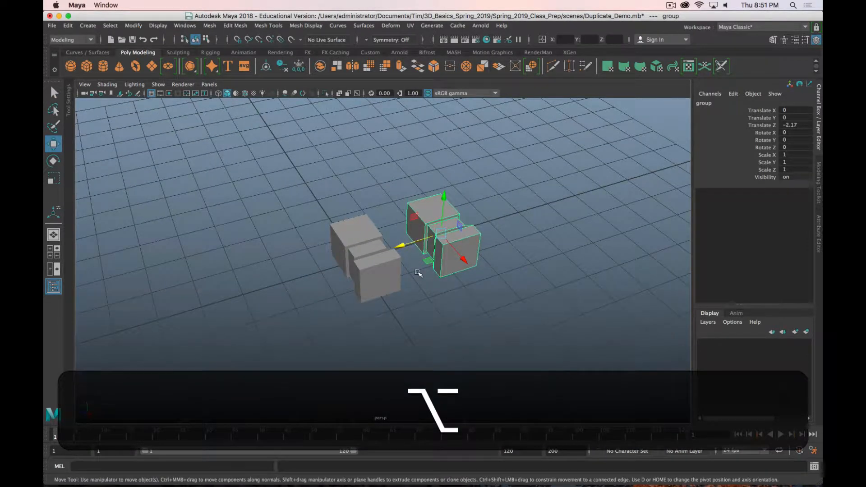
pyautogui.keyDown('alt'); pyautogui.moveTo(420, 269); pyautogui.dragTo(470, 284, button='right'); pyautogui.keyUp('alt')
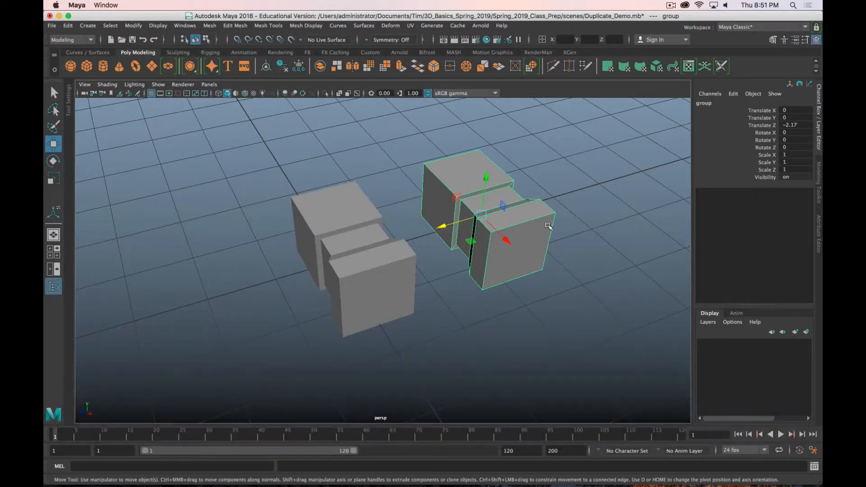
pyautogui.click(430, 301)
pyautogui.click(349, 283)
pyautogui.click(513, 236)
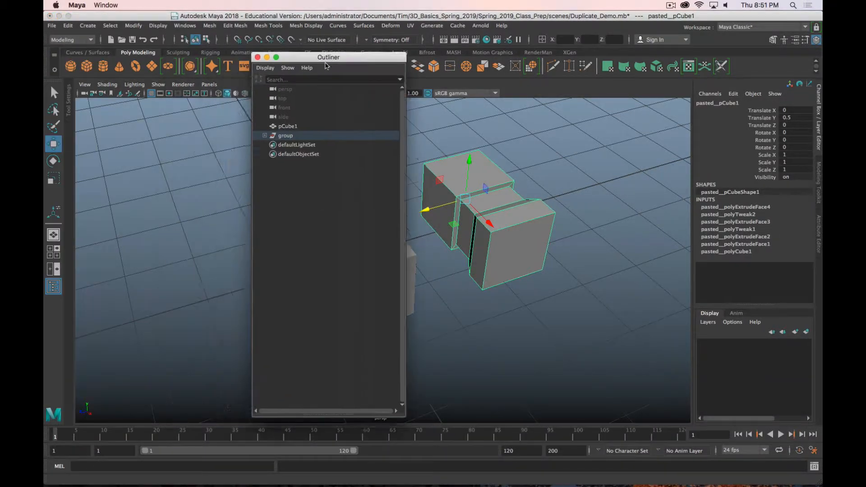
pyautogui.moveTo(317, 59); pyautogui.dragTo(240, 110)
pyautogui.click(192, 187)
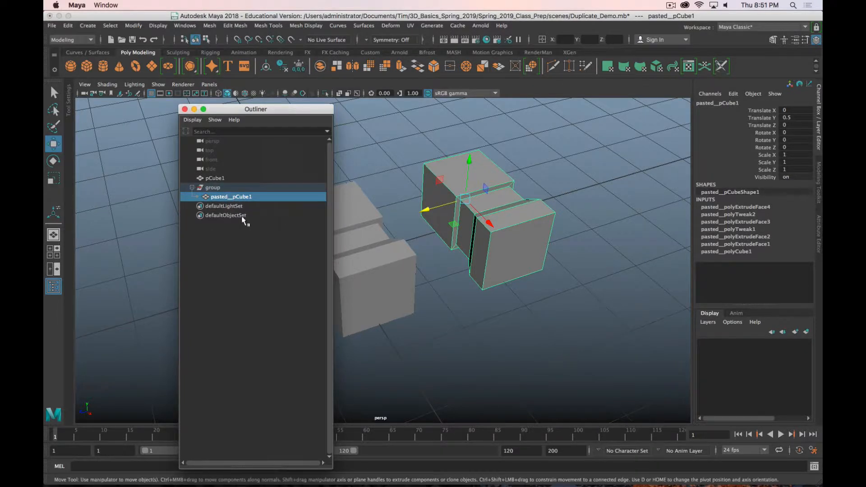
# Move the pasted cube out of its group in the Outliner, delete the empty group, and select the pasted cube.
pyautogui.doubleClick(249, 197)
pyautogui.moveTo(249, 197); pyautogui.dragTo(234, 266, button='middle')
pyautogui.click(215, 188)
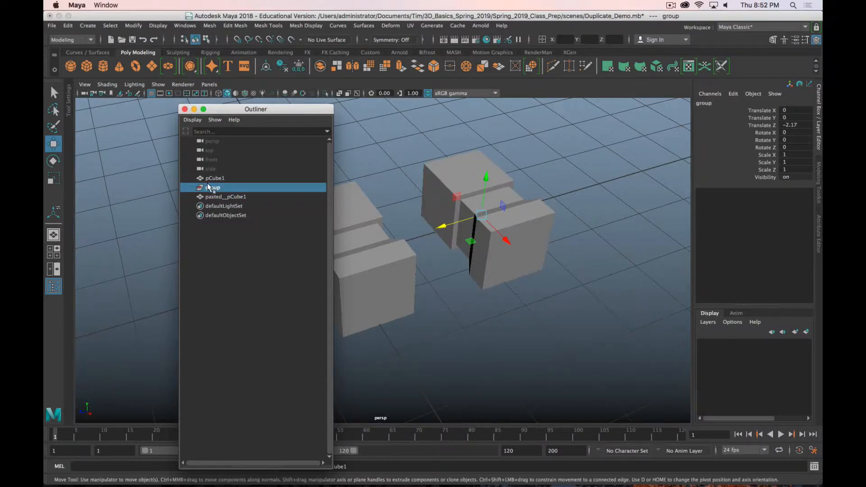
pyautogui.press('Delete')
pyautogui.moveTo(215, 109); pyautogui.dragTo(44, 100)
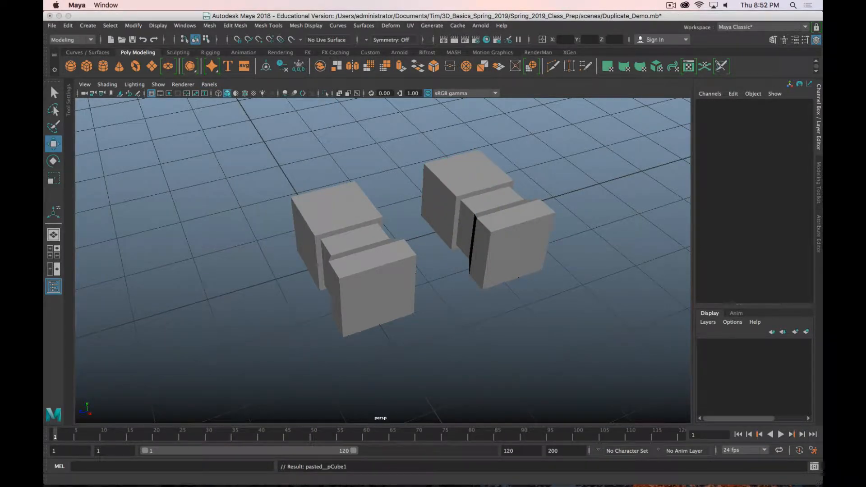
pyautogui.click(537, 231)
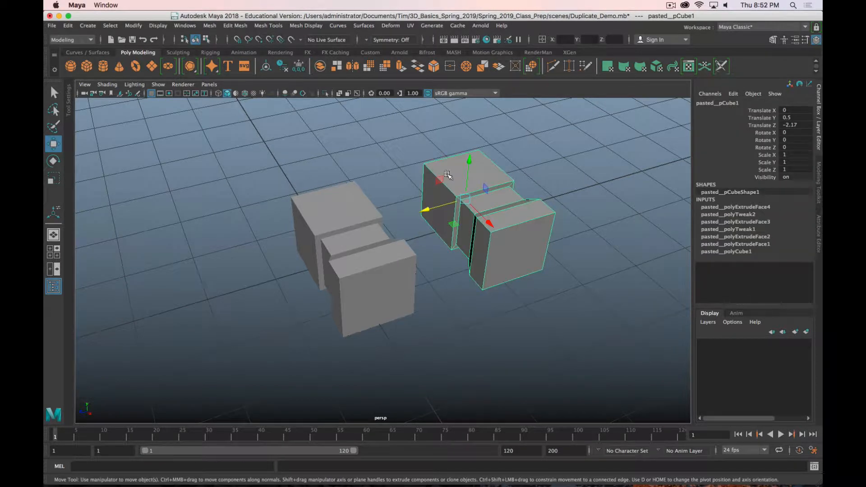
# Delete the pasted cube, and duplicate the original cube, moving the copy along Z to about -1.326.
pyautogui.press('Delete')
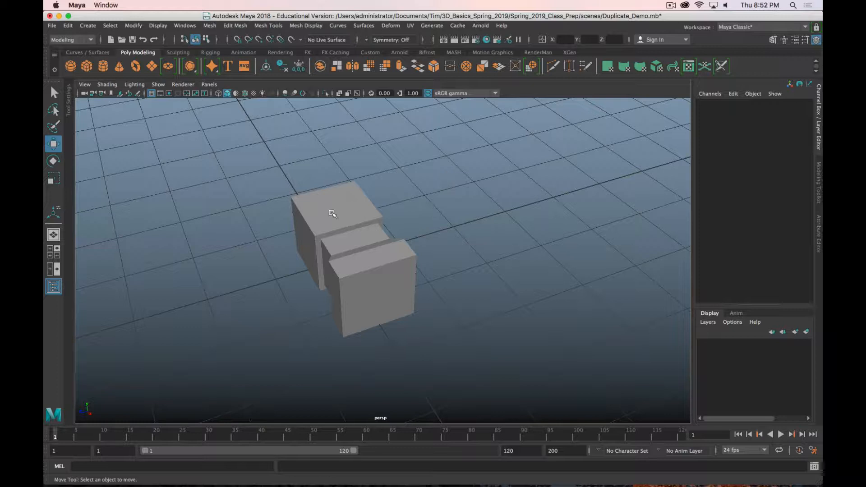
pyautogui.click(332, 215)
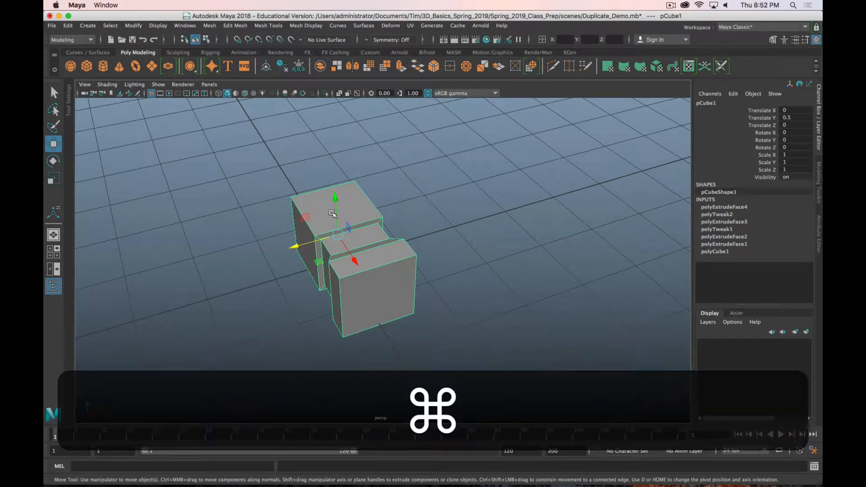
pyautogui.press('super+d')
pyautogui.moveTo(290, 249); pyautogui.dragTo(418, 213)
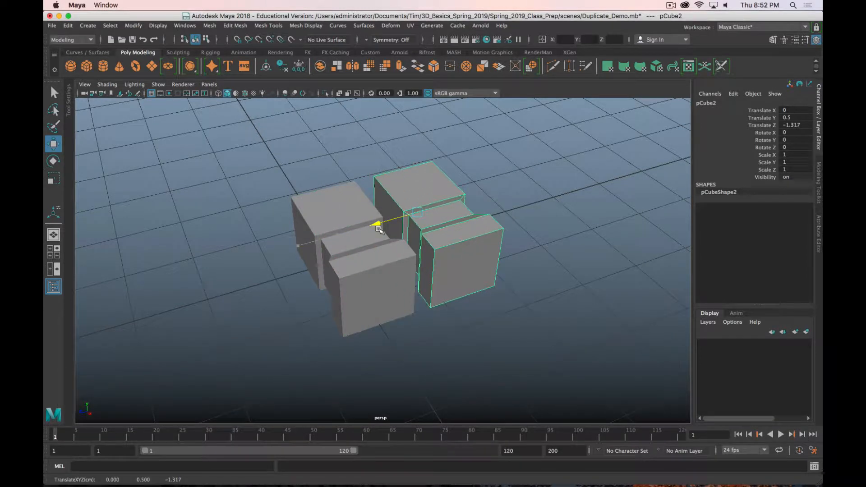
# Examine the original and duplicated cubes in the Outliner, leaving pCube2 selected.
pyautogui.click(53, 287)
pyautogui.moveTo(133, 92); pyautogui.dragTo(159, 92)
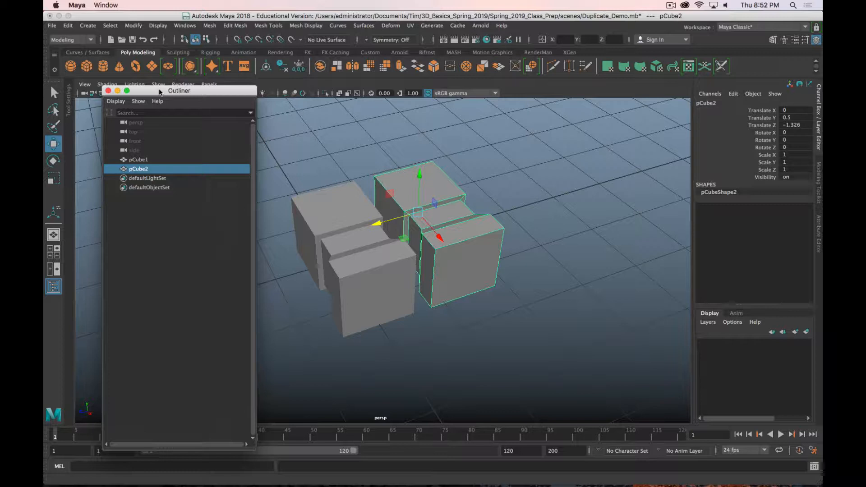
pyautogui.click(143, 160)
pyautogui.click(139, 169)
pyautogui.moveTo(193, 87); pyautogui.dragTo(1, 87)
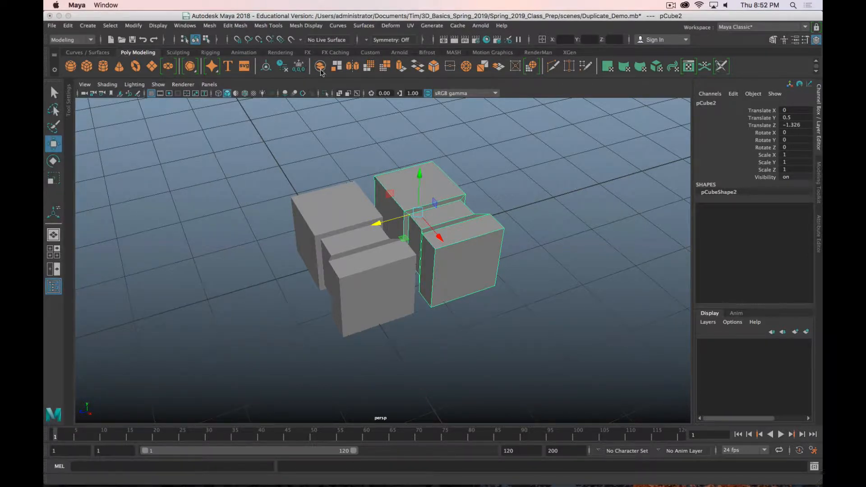
# Tear off the Edit menu as a floating window and place it beside the cubes in the viewport.
pyautogui.click(67, 26)
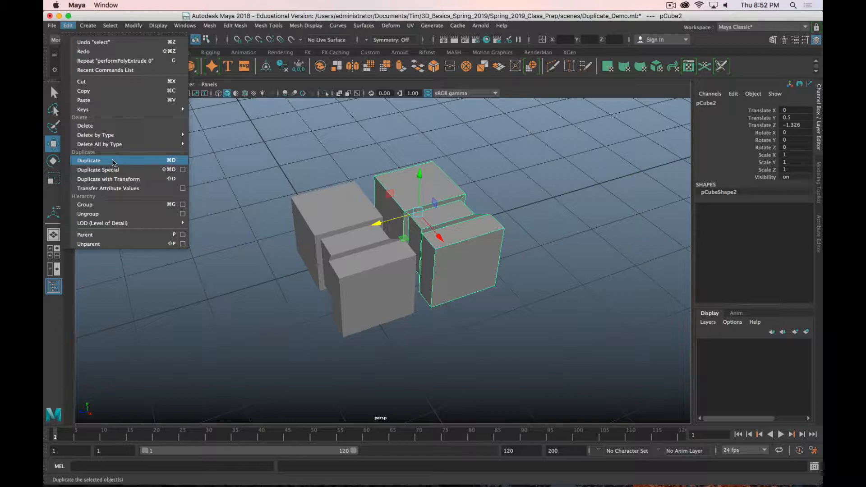
pyautogui.click(110, 25)
pyautogui.moveTo(67, 26)
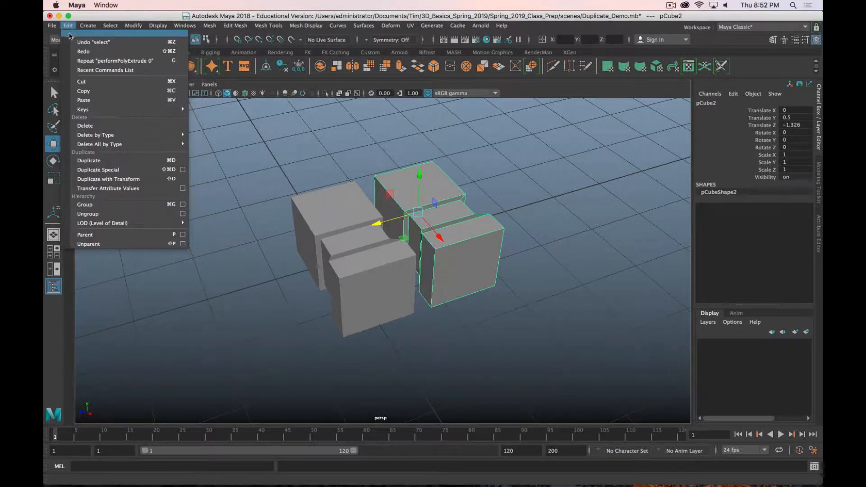
pyautogui.click(116, 30)
pyautogui.moveTo(116, 30); pyautogui.dragTo(592, 102)
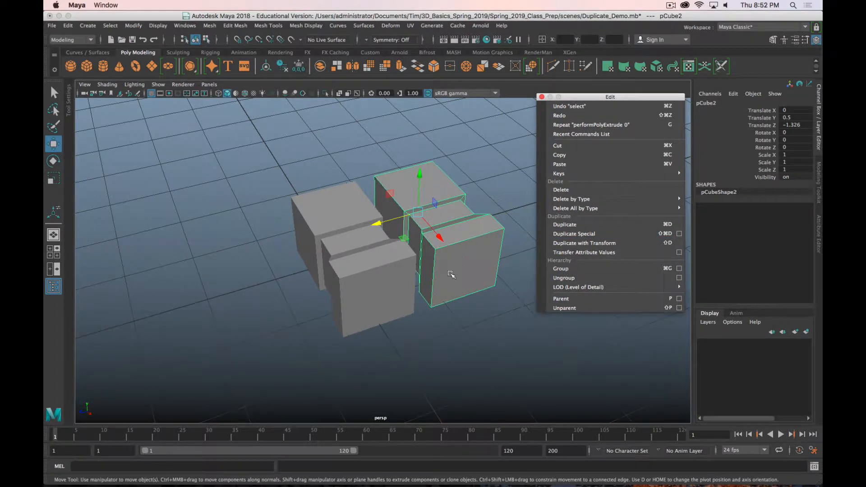
# Delete the duplicated cube, leaving only the original extruded cube in the scene.
pyautogui.keyDown('alt'); pyautogui.moveTo(433, 331); pyautogui.dragTo(461, 307); pyautogui.keyUp('alt')
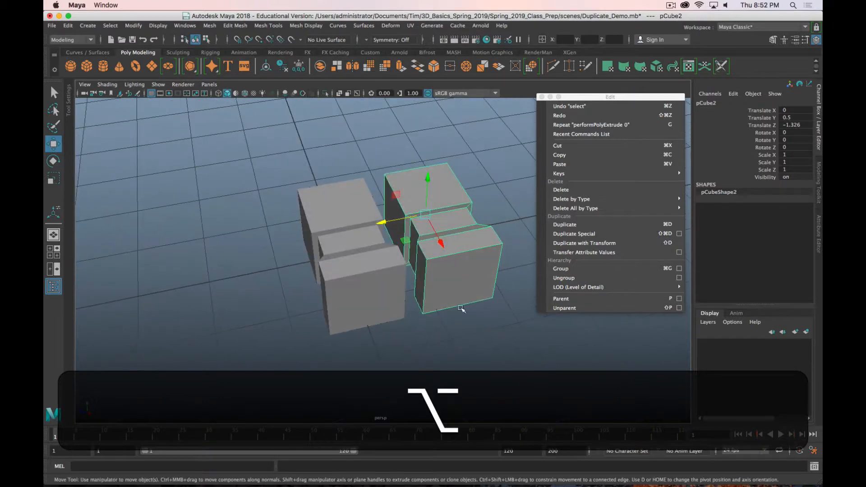
pyautogui.keyDown('alt'); pyautogui.moveTo(461, 307); pyautogui.dragTo(340, 261, button='middle'); pyautogui.keyUp('alt')
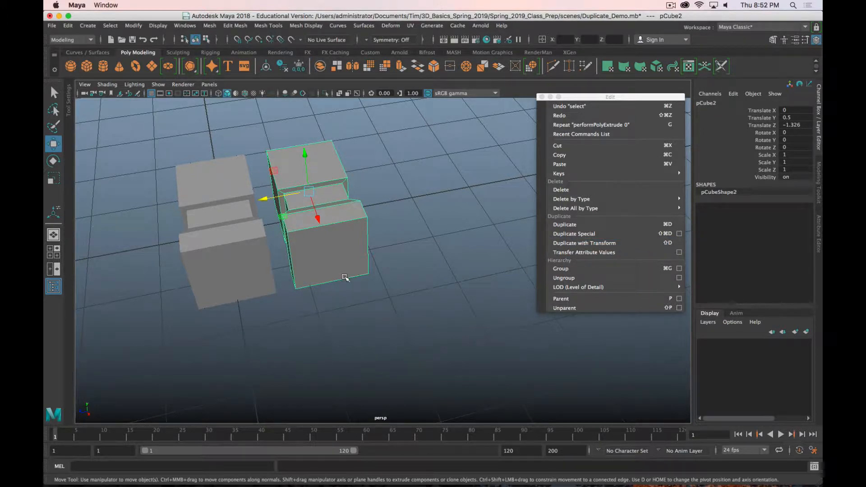
pyautogui.press('Delete')
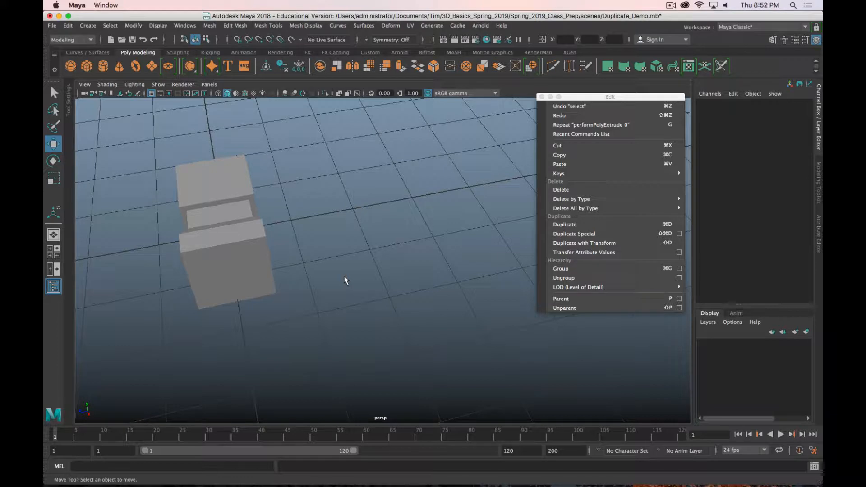
pyautogui.press('super+period')
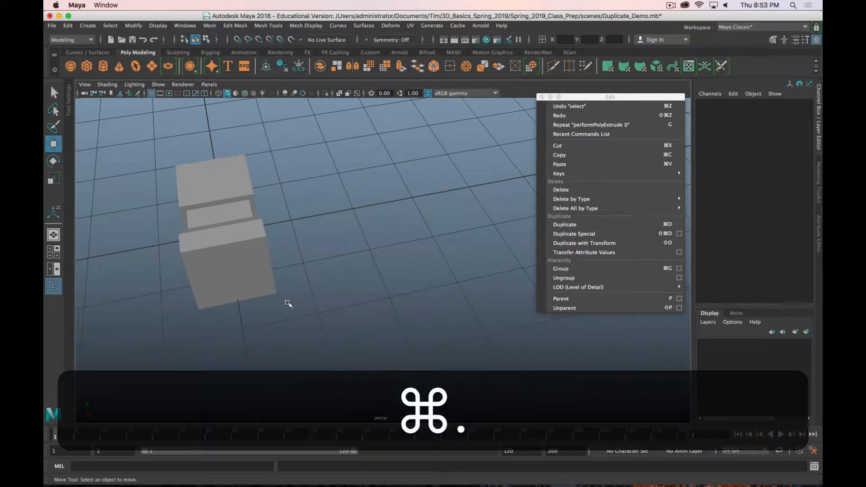
# Duplicate the original cube again and move the copy along Z to about -1.462.
pyautogui.click(228, 241)
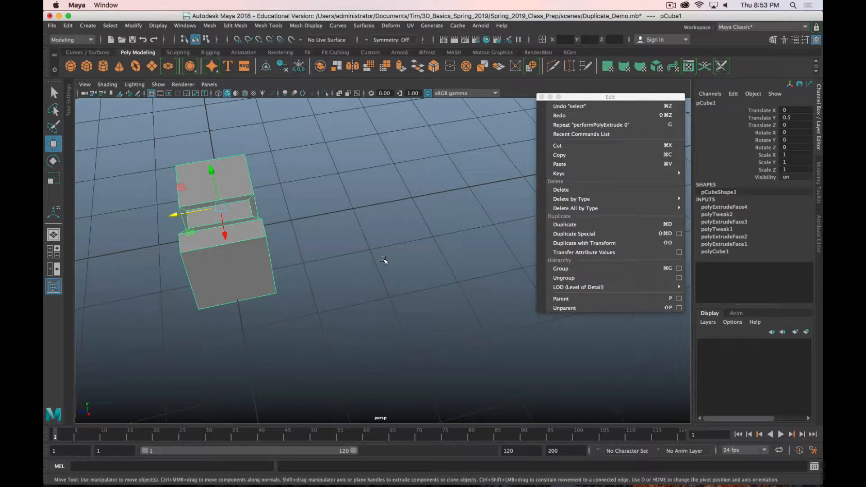
pyautogui.keyDown('alt'); pyautogui.moveTo(343, 313); pyautogui.dragTo(366, 328); pyautogui.keyUp('alt')
pyautogui.press('super+d')
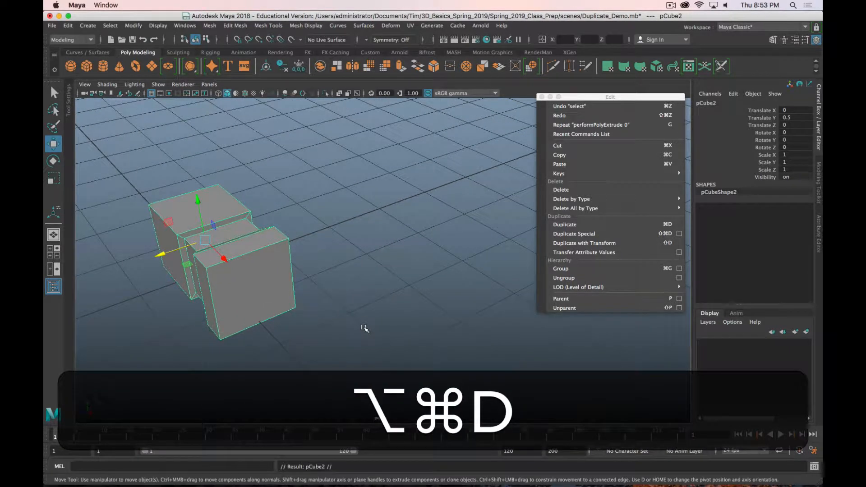
pyautogui.moveTo(161, 254); pyautogui.dragTo(266, 237)
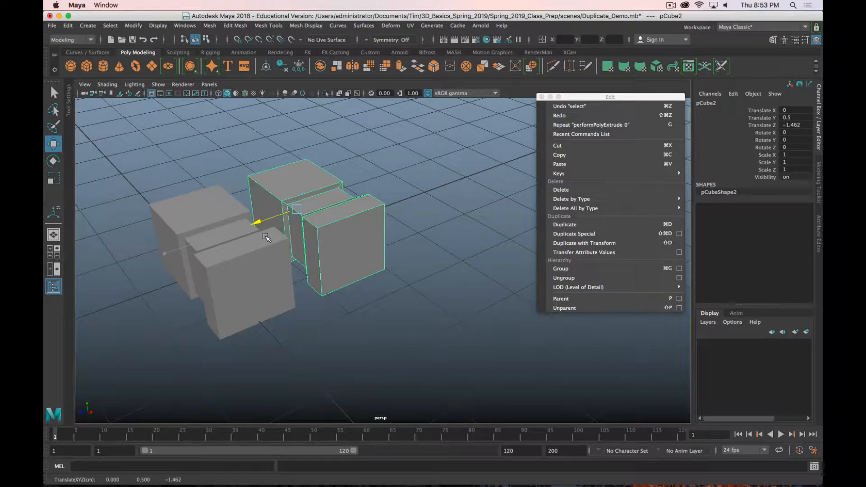
pyautogui.moveTo(266, 238); pyautogui.dragTo(266, 238)
# Use Duplicate with Transform nine times to extend the evenly spaced row of cubes along Z.
pyautogui.scroll(-5, 407, 310)
pyautogui.keyDown('alt'); pyautogui.moveTo(376, 298); pyautogui.dragTo(397, 293); pyautogui.keyUp('alt')
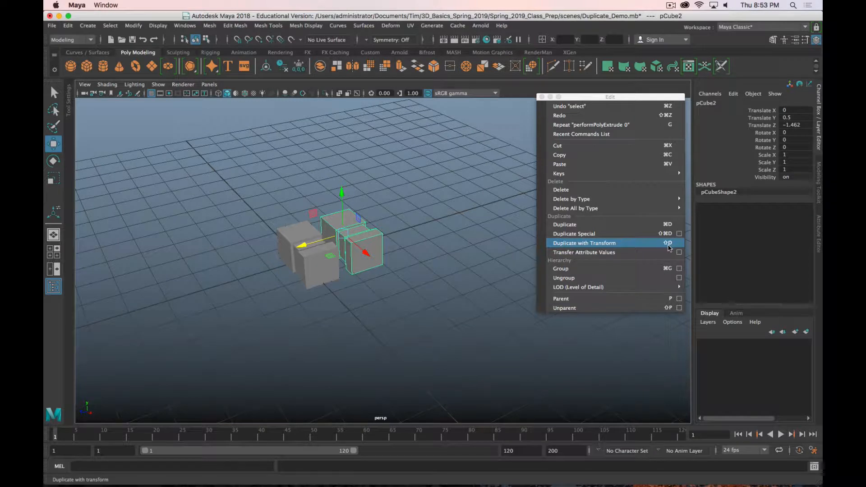
pyautogui.hotkey('shift', 'd')
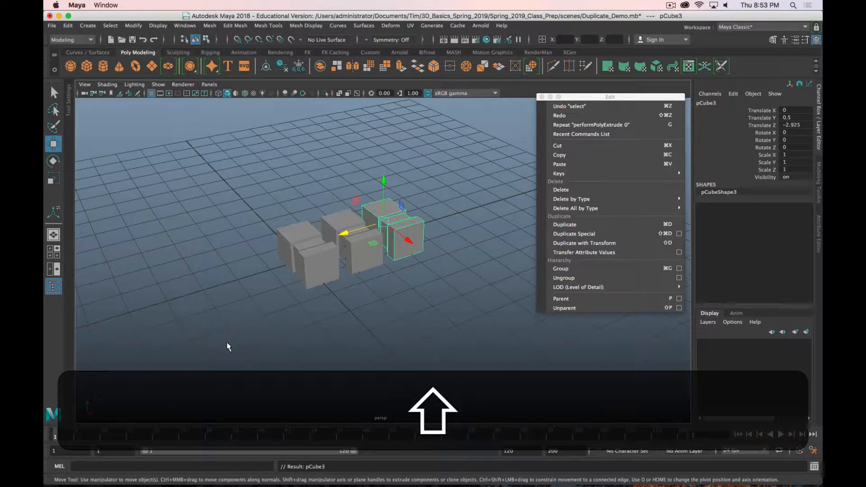
pyautogui.hotkey('shift', 'd')
pyautogui.hotkey('shift', 'd')
pyautogui.hotkey('shift', 'd')
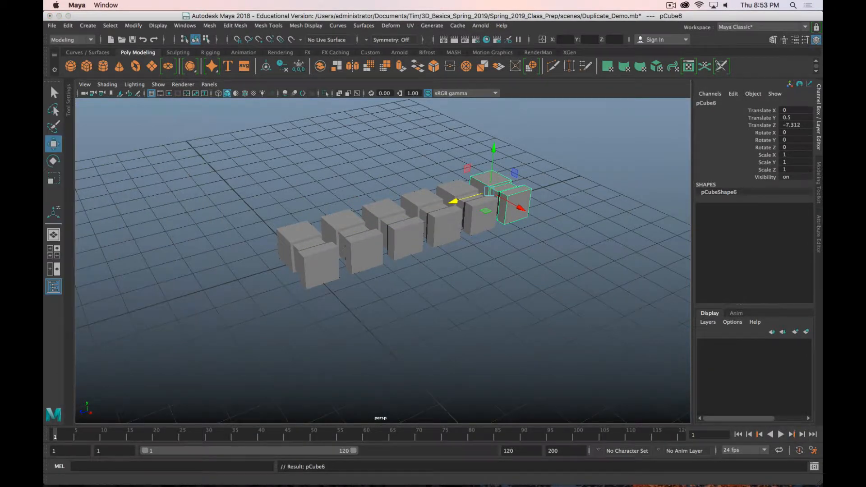
pyautogui.hotkey('shift', 'd')
pyautogui.hotkey('shift', 'd')
pyautogui.hotkey('shift', 'd')
pyautogui.hotkey('shift', 'd')
pyautogui.hotkey('shift', 'd')
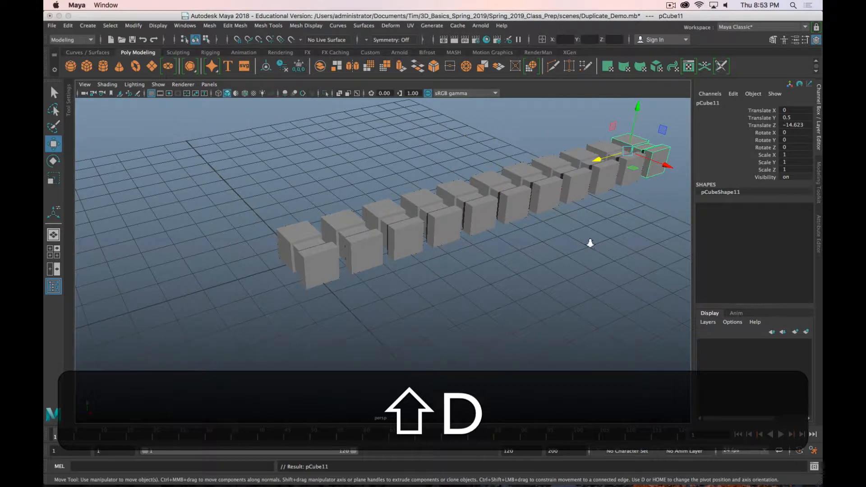
# Undo the row of duplicates back to the original cube, checking the Outliner for the leftover copy.
pyautogui.scroll(-2, 592, 245)
pyautogui.press('super+period')
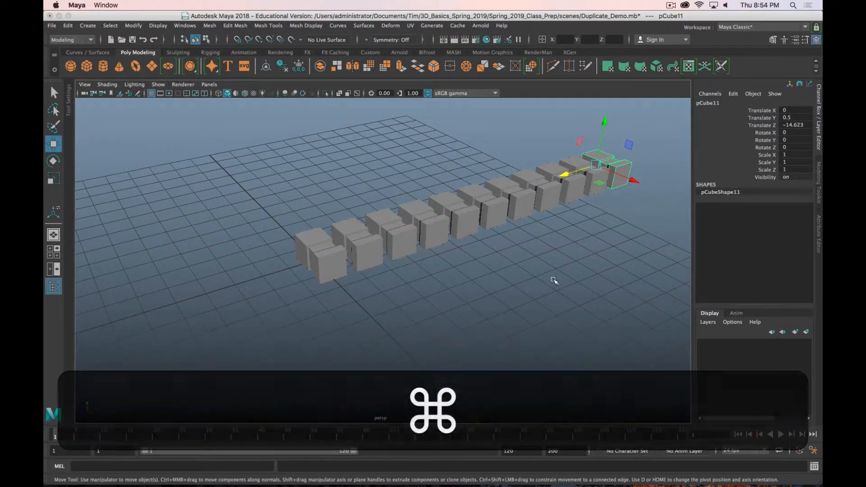
pyautogui.press('z')
pyautogui.press('z')
pyautogui.press('z')
pyautogui.press('z')
pyautogui.press('z')
pyautogui.press('z')
pyautogui.press('z')
pyautogui.press('z')
pyautogui.press('z')
pyautogui.press('z')
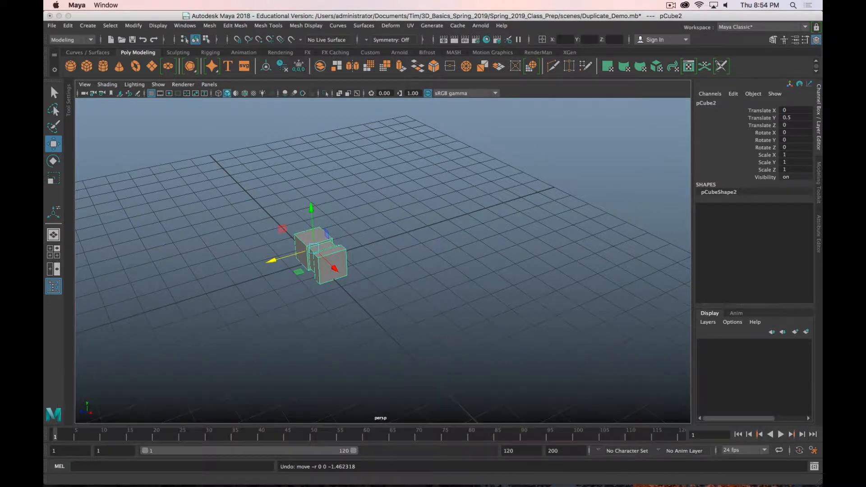
pyautogui.moveTo(45, 67); pyautogui.dragTo(145, 114)
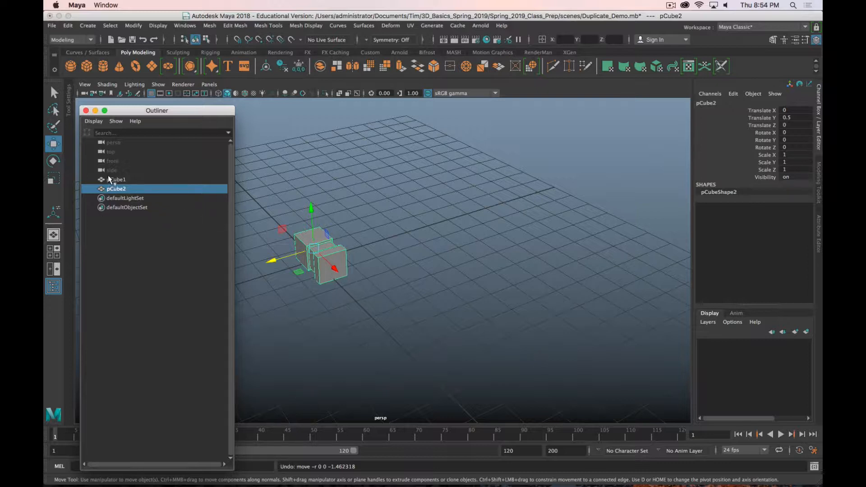
pyautogui.press('z')
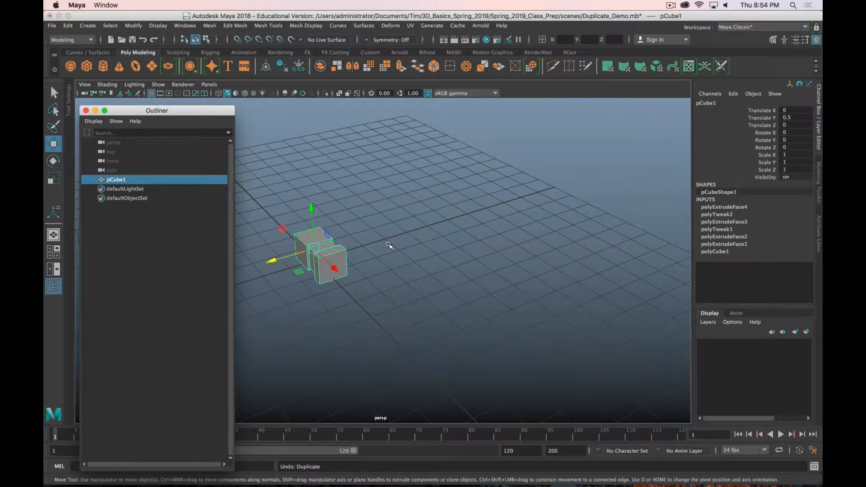
pyautogui.press('super+period')
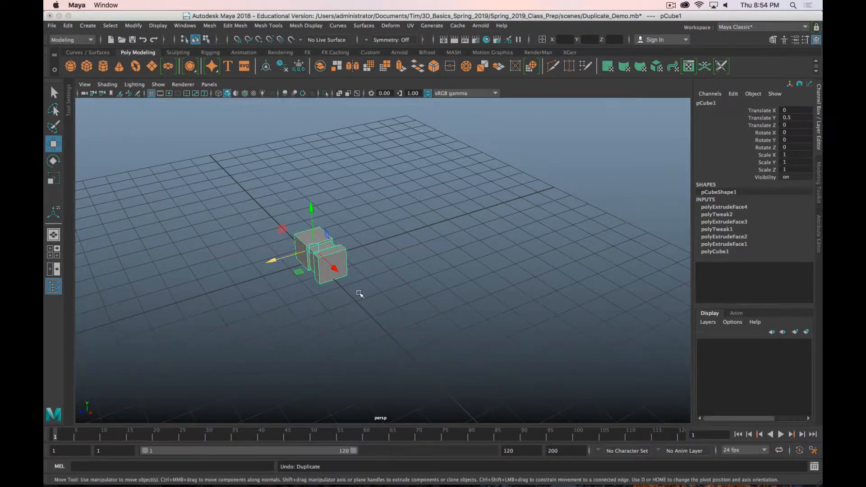
# Duplicate the extruded cube and move the copy along Z to about -1.816.
pyautogui.keyDown('alt'); pyautogui.moveTo(360, 294); pyautogui.dragTo(380, 282); pyautogui.keyUp('alt')
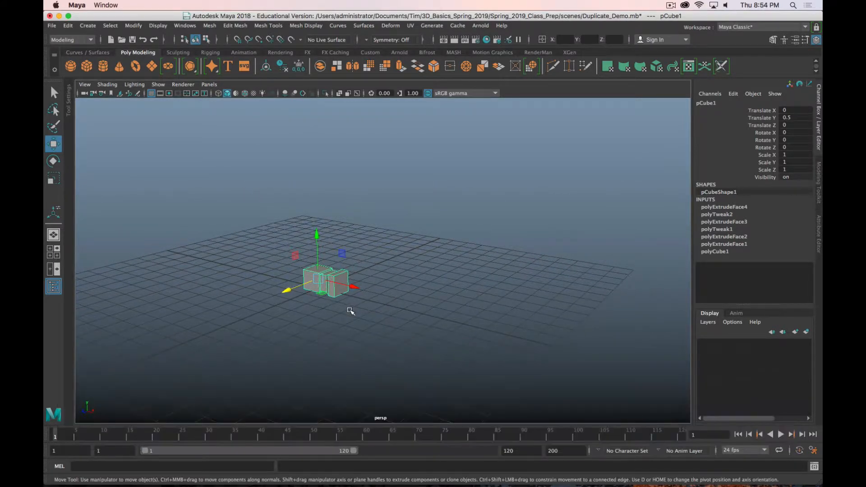
pyautogui.press('alt')
pyautogui.press('super')
pyautogui.press('super+d')
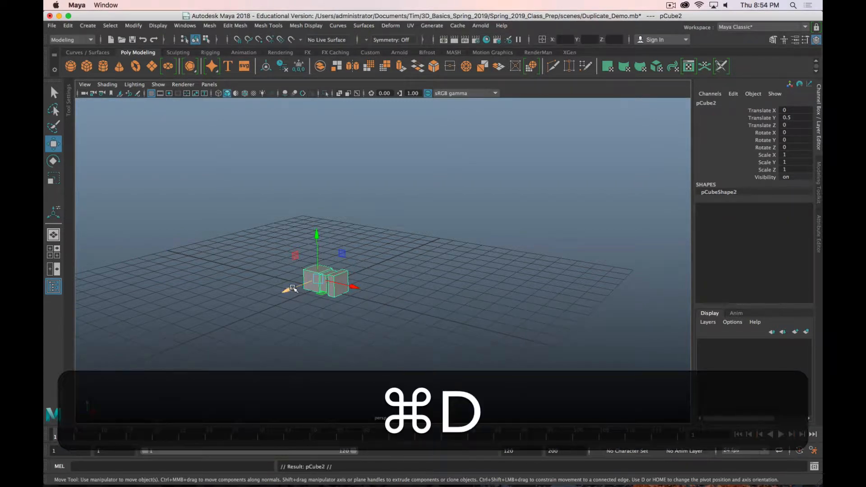
pyautogui.moveTo(305, 293); pyautogui.dragTo(313, 280)
# Rotate the duplicated cube about 17.575 degrees around Z and scale it uniformly to about 1.292.
pyautogui.press('r')
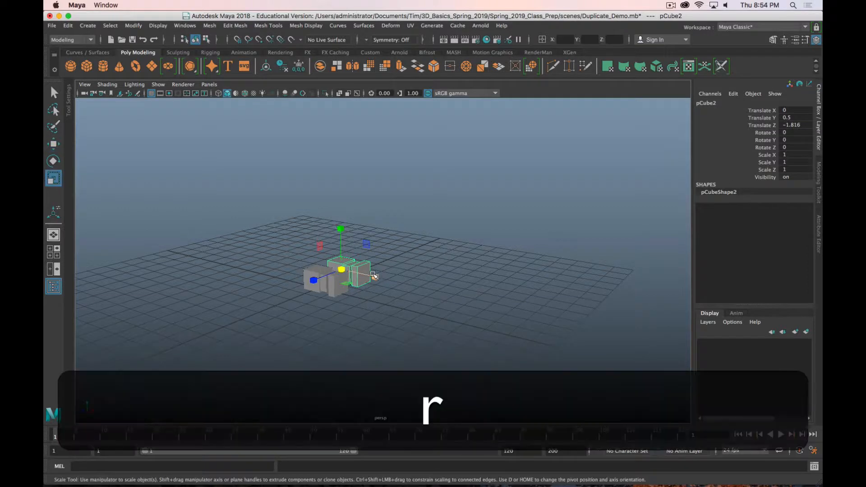
pyautogui.press('e')
pyautogui.moveTo(373, 253); pyautogui.dragTo(354, 222)
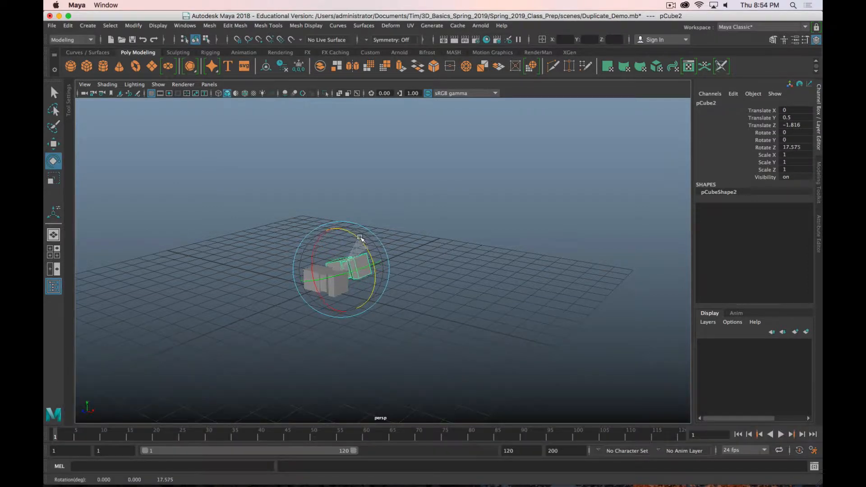
pyautogui.press('r')
pyautogui.moveTo(431, 284); pyautogui.dragTo(441, 284, button='middle')
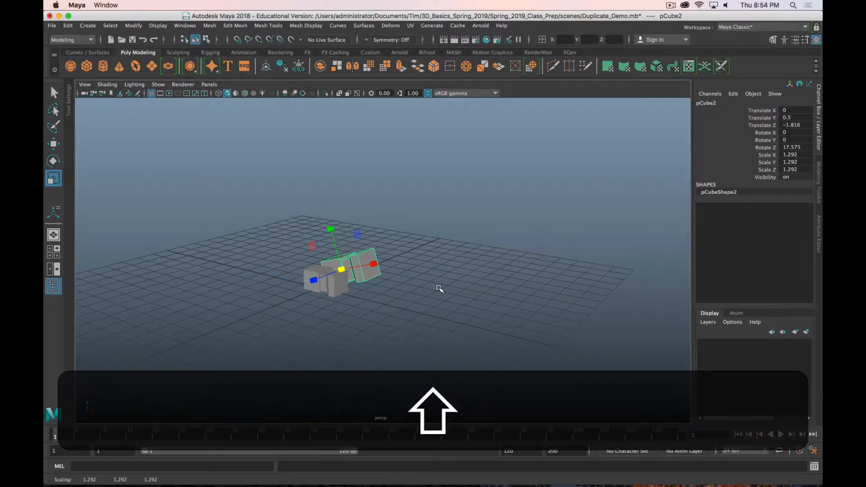
# Use Duplicate with Transform sixteen times to build a row of progressively larger, rotating copies along Z.
pyautogui.hotkey('shift', 'd')
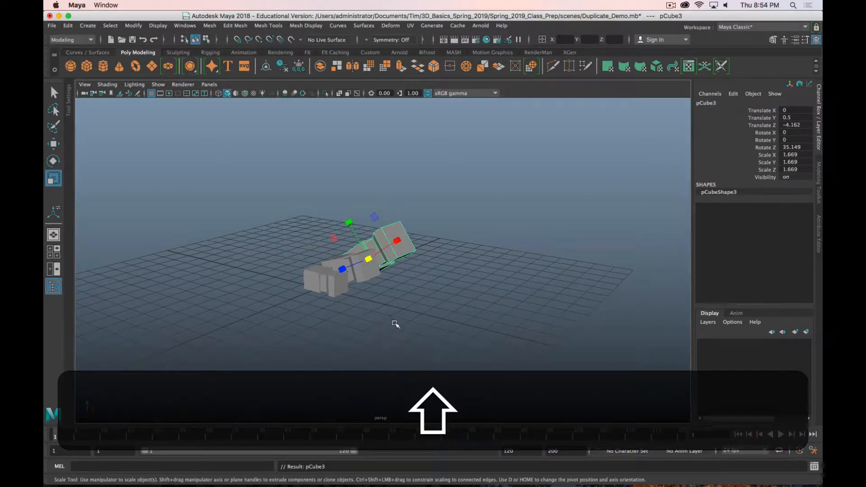
pyautogui.hotkey('shift', 'd')
pyautogui.hotkey('shift', 'd')
pyautogui.hotkey('shift', 'd')
pyautogui.hotkey('shift', 'd')
pyautogui.hotkey('shift', 'd')
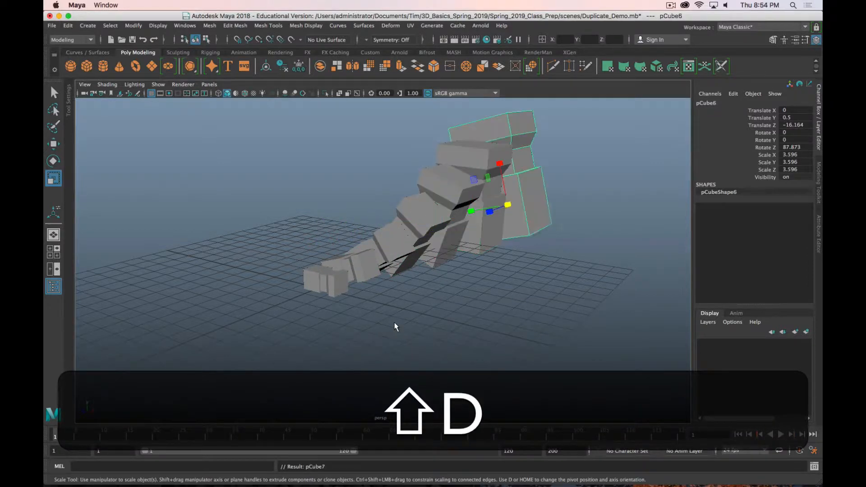
pyautogui.hotkey('shift', 'd')
pyautogui.hotkey('shift', 'd')
pyautogui.hotkey('shift', 'd')
pyautogui.hotkey('shift', 'd')
pyautogui.hotkey('shift', 'd')
pyautogui.hotkey('shift', 'd')
pyautogui.hotkey('shift', 'd')
pyautogui.scroll(-3, 406, 318)
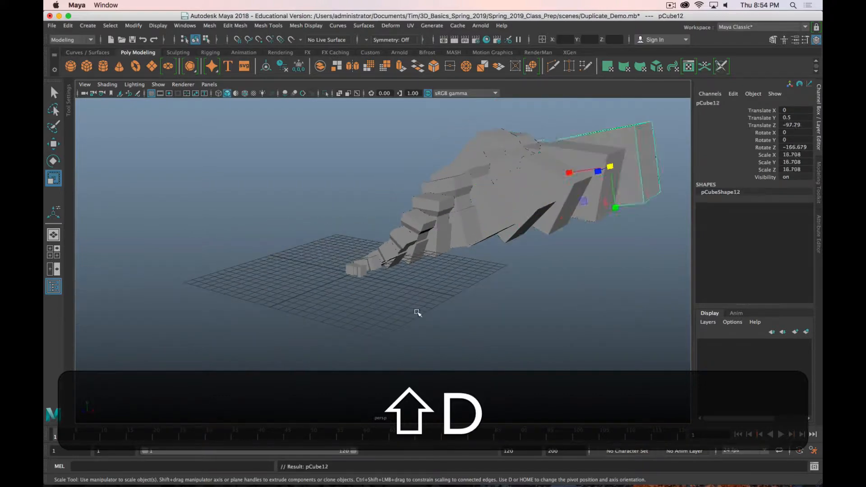
pyautogui.hotkey('shift', 'd')
pyautogui.hotkey('shift', 'd')
pyautogui.hotkey('shift', 'd')
pyautogui.scroll(-3, 489, 303)
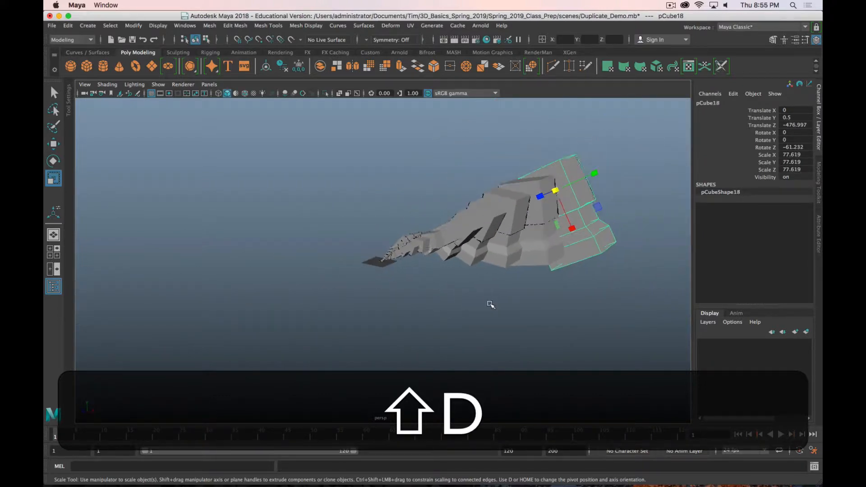
# Select the original cube at the small end of the row of transformed duplicates.
pyautogui.keyDown('alt'); pyautogui.moveTo(489, 304); pyautogui.dragTo(214, 334); pyautogui.keyUp('alt')
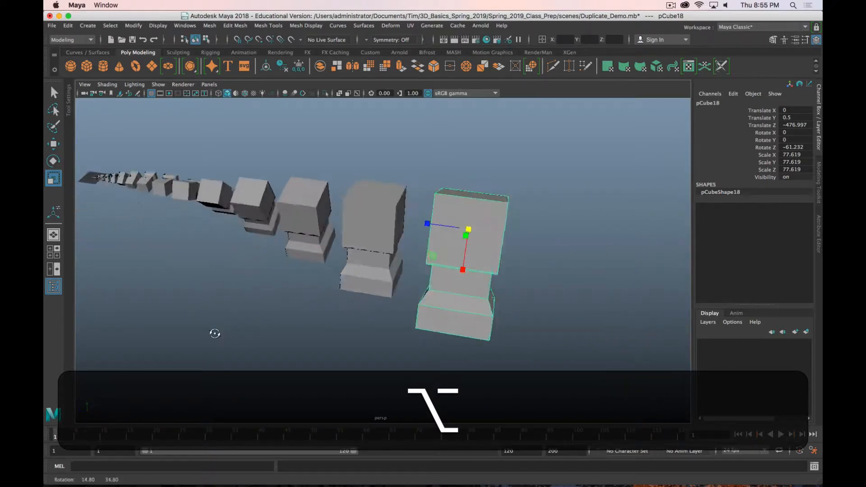
pyautogui.keyDown('alt'); pyautogui.moveTo(215, 334); pyautogui.dragTo(329, 300, button='middle'); pyautogui.keyUp('alt')
pyautogui.keyDown('alt'); pyautogui.moveTo(330, 300); pyautogui.dragTo(318, 214); pyautogui.keyUp('alt')
pyautogui.click(314, 202)
pyautogui.scroll(-3, 318, 215)
pyautogui.scroll(-5, 325, 227)
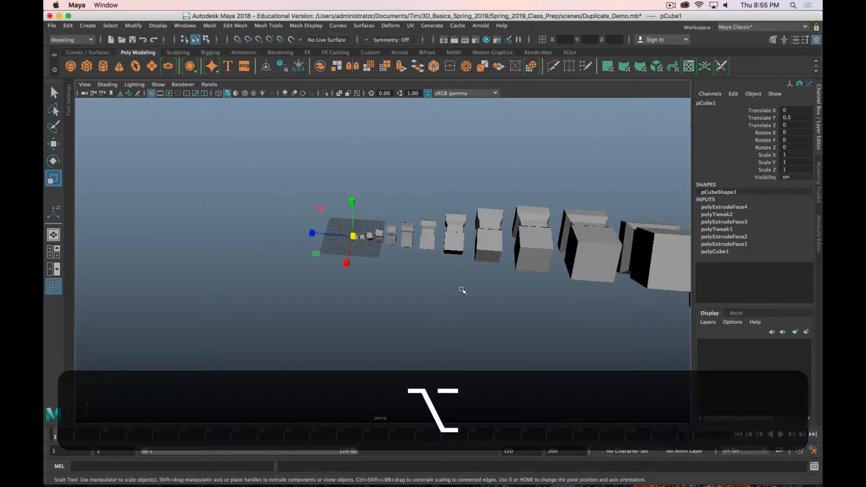
# Undo the row of Duplicate with Transform copies extending along Z from the original cube.
pyautogui.keyDown('alt'); pyautogui.moveTo(459, 288); pyautogui.dragTo(323, 256, button='middle'); pyautogui.keyUp('alt')
pyautogui.keyDown('alt'); pyautogui.moveTo(323, 256); pyautogui.dragTo(268, 304); pyautogui.keyUp('alt')
pyautogui.scroll(2, 267, 303)
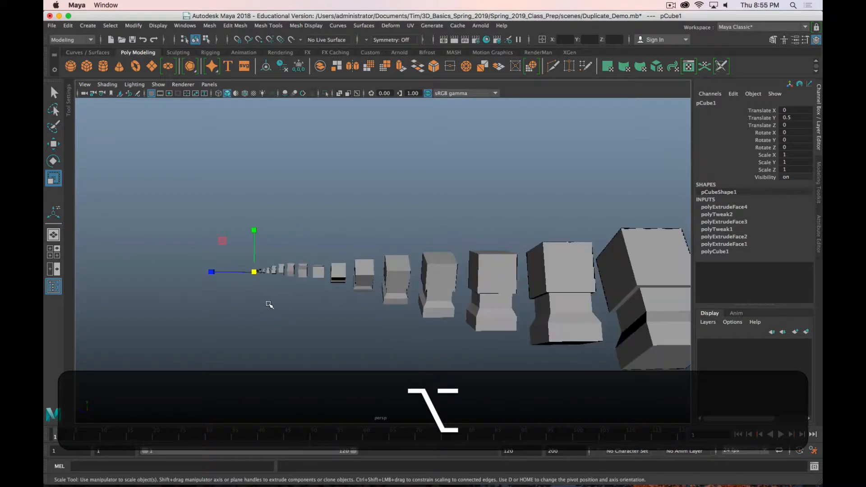
pyautogui.press('z')
pyautogui.press('z')
pyautogui.press('z')
pyautogui.press('z')
pyautogui.press('z')
pyautogui.press('z')
pyautogui.press('z')
pyautogui.press('z')
pyautogui.press('z')
pyautogui.press('z')
pyautogui.press('z')
pyautogui.press('z')
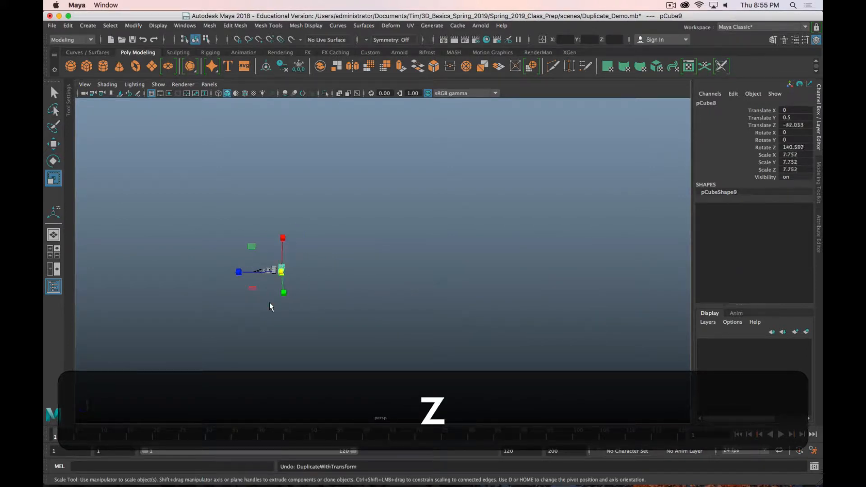
pyautogui.press('z')
pyautogui.press('z')
pyautogui.press('z')
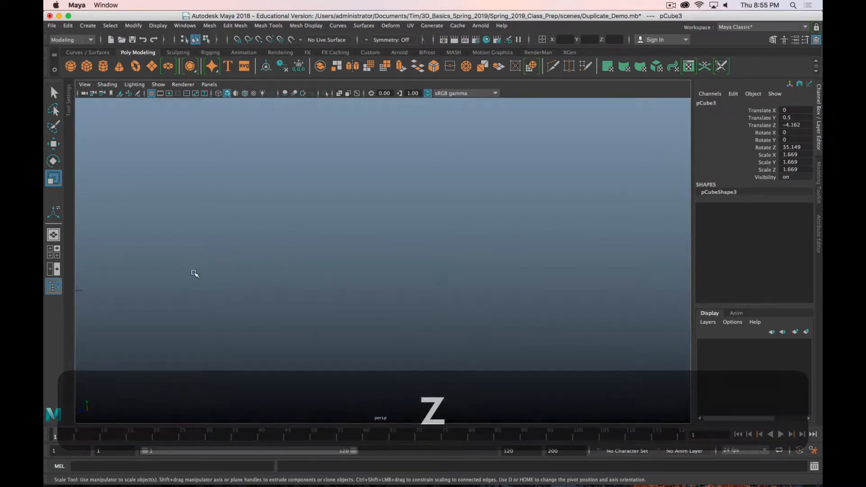
# Undo the remaining copies down to the original extruded cube and frame it in the view.
pyautogui.keyDown('alt'); pyautogui.moveTo(206, 260); pyautogui.dragTo(315, 239, button='middle'); pyautogui.keyUp('alt')
pyautogui.keyDown('alt'); pyautogui.moveTo(144, 289); pyautogui.dragTo(412, 235, button='middle'); pyautogui.keyUp('alt')
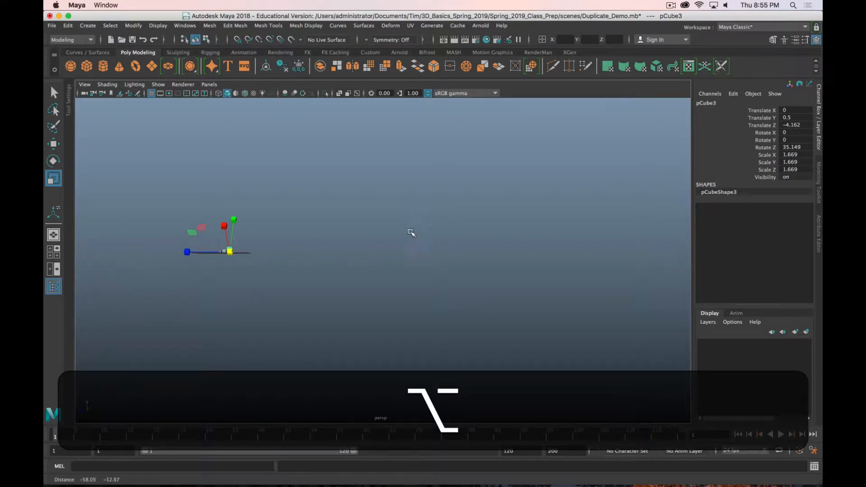
pyautogui.scroll(3, 218, 284)
pyautogui.keyDown('alt'); pyautogui.moveTo(218, 285); pyautogui.dragTo(278, 280, button='middle'); pyautogui.keyUp('alt')
pyautogui.press('f')
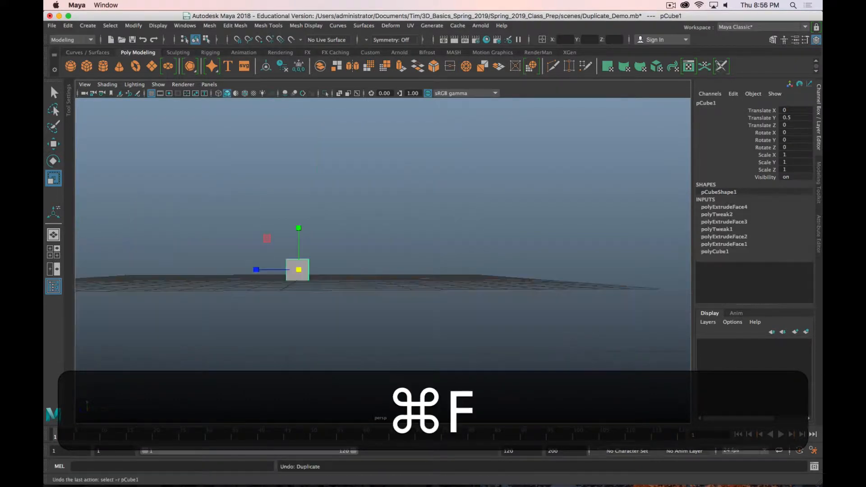
# Place the floating Edit commands window beside the original extruded cube, leaving the cube and its ground grid clear in view.
pyautogui.press('super+period')
pyautogui.moveTo(821, 198); pyautogui.dragTo(604, 108)
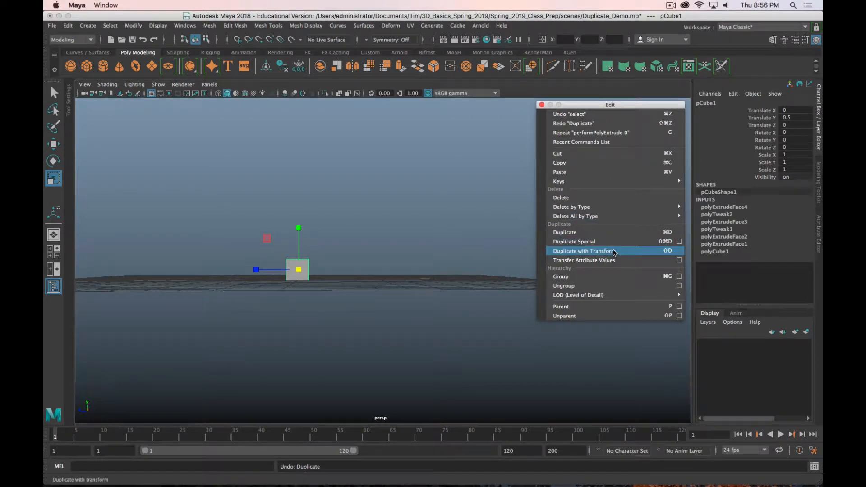
pyautogui.scroll(4, 289, 313)
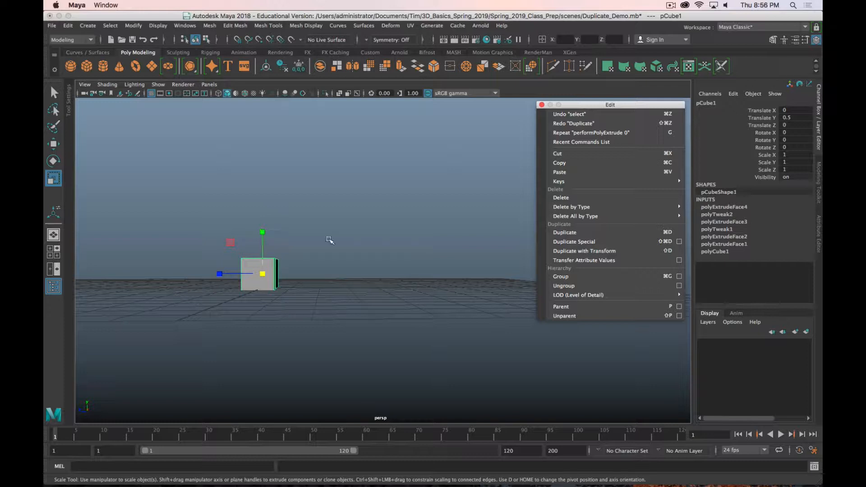
pyautogui.scroll(-2, 480, 245)
pyautogui.scroll(1, 482, 243)
pyautogui.keyDown('alt'); pyautogui.moveTo(325, 272); pyautogui.dragTo(499, 251); pyautogui.keyUp('alt')
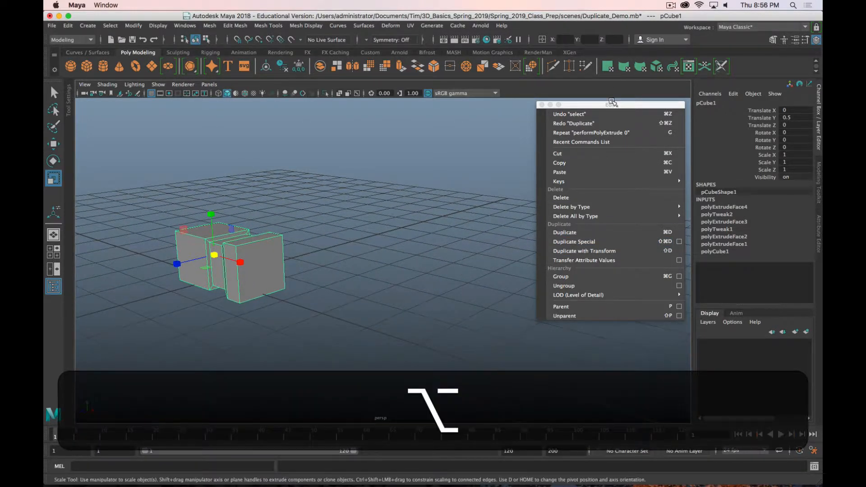
pyautogui.moveTo(613, 109); pyautogui.dragTo(616, 107)
pyautogui.scroll(-5, 425, 227)
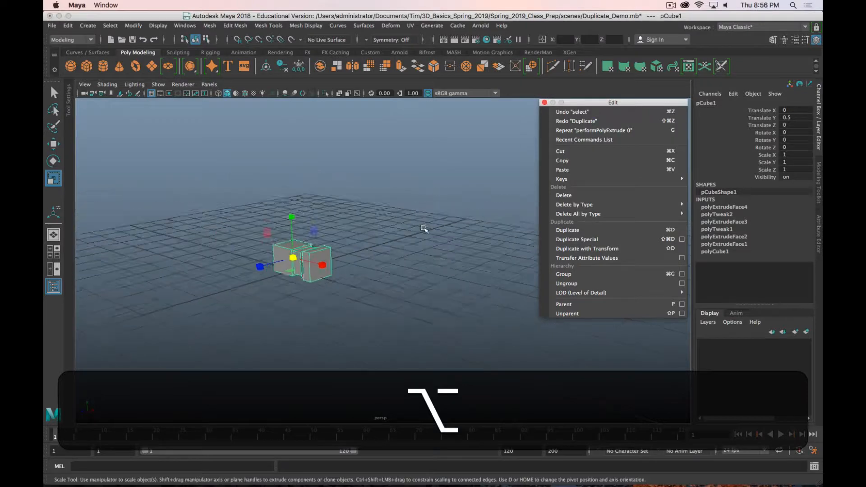
pyautogui.keyDown('alt'); pyautogui.moveTo(384, 340); pyautogui.dragTo(347, 263, button='middle'); pyautogui.keyUp('alt')
pyautogui.keyDown('alt'); pyautogui.moveTo(346, 263); pyautogui.dragTo(397, 259); pyautogui.keyUp('alt')
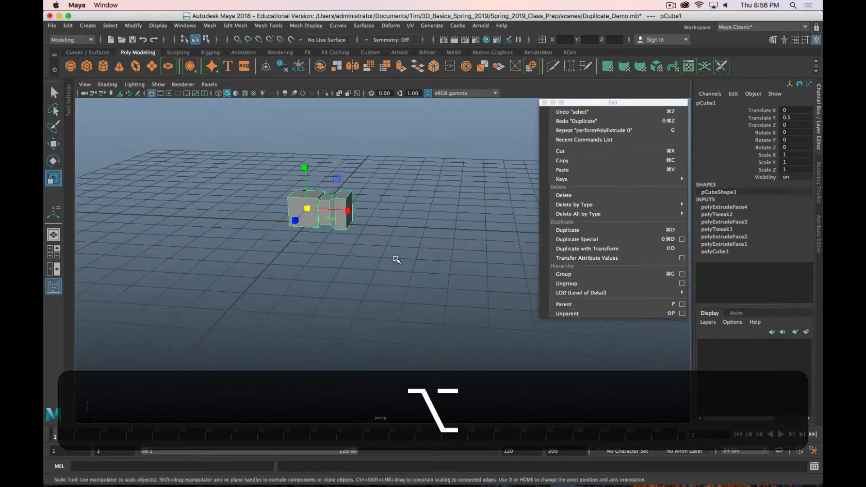
pyautogui.keyDown('alt'); pyautogui.moveTo(397, 258); pyautogui.dragTo(353, 268, button='middle'); pyautogui.keyUp('alt')
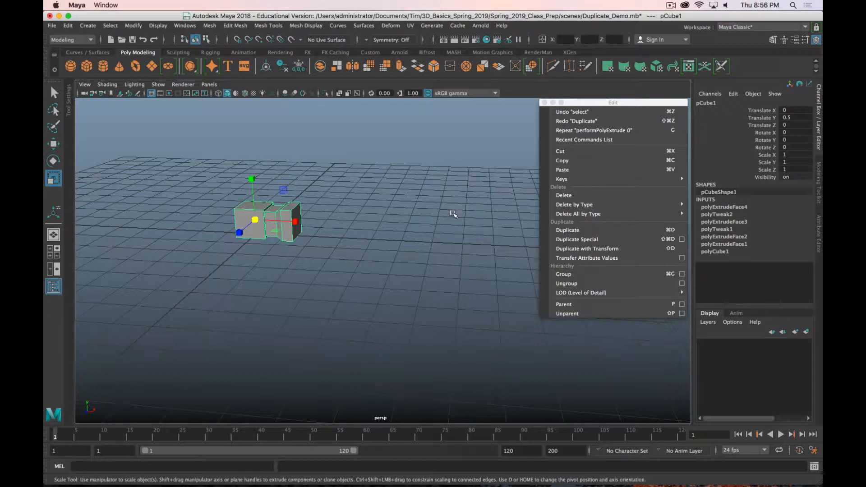
# Open the Duplicate Special options for the original cube and reset the settings to their defaults.
pyautogui.click(682, 241)
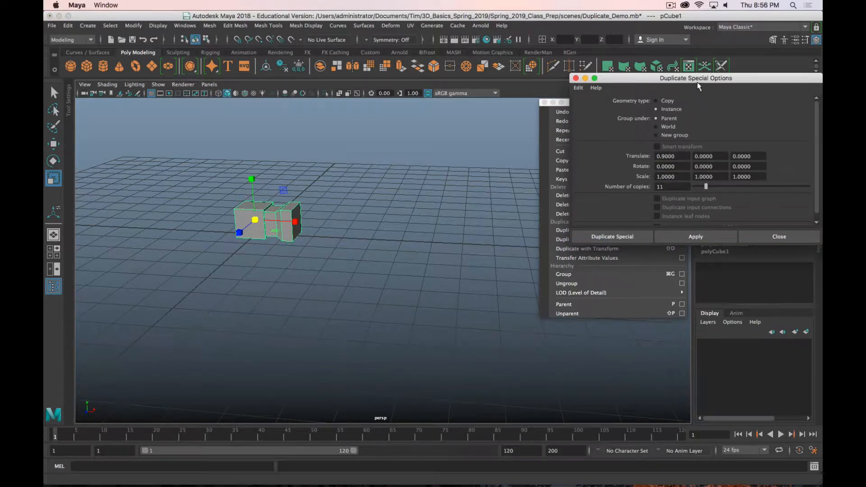
pyautogui.moveTo(698, 83); pyautogui.dragTo(503, 119)
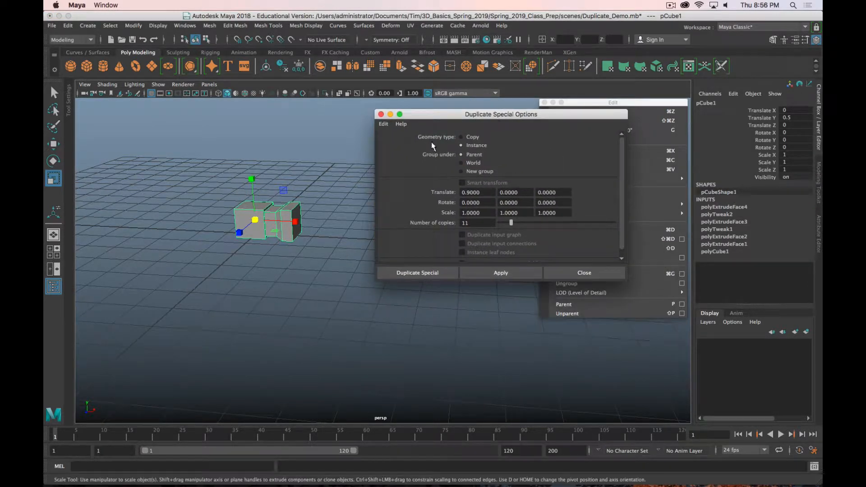
pyautogui.click(383, 124)
pyautogui.click(409, 139)
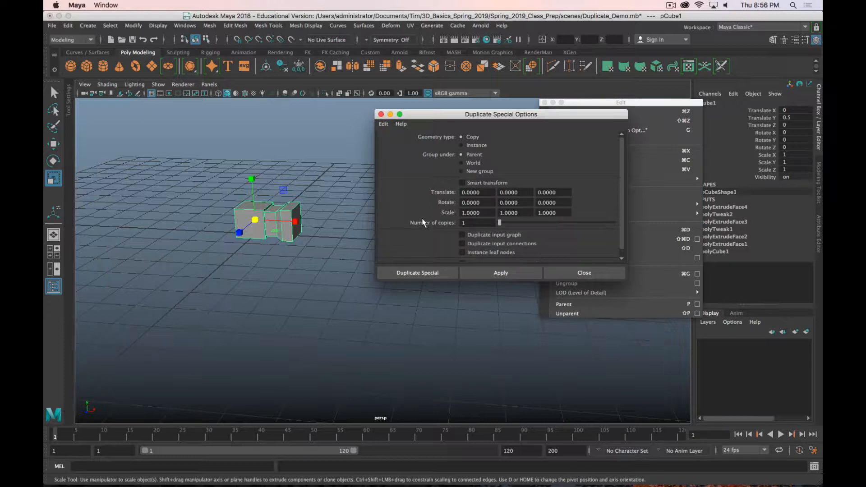
pyautogui.click(383, 124)
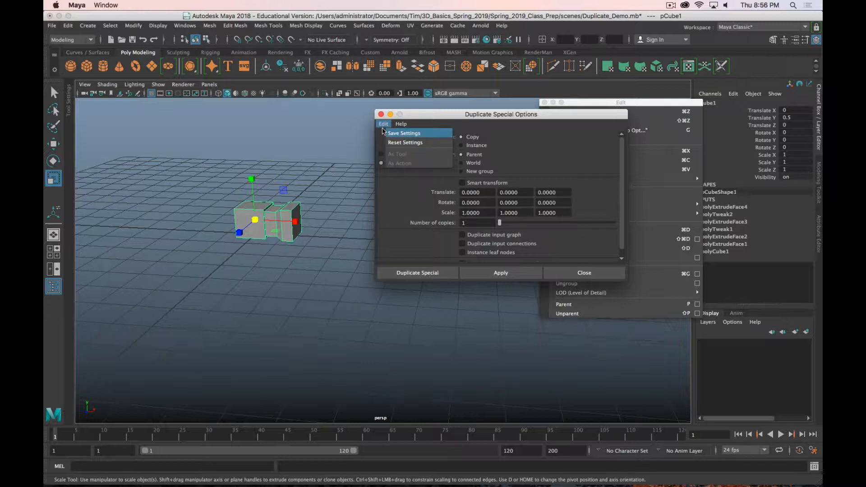
pyautogui.click(412, 144)
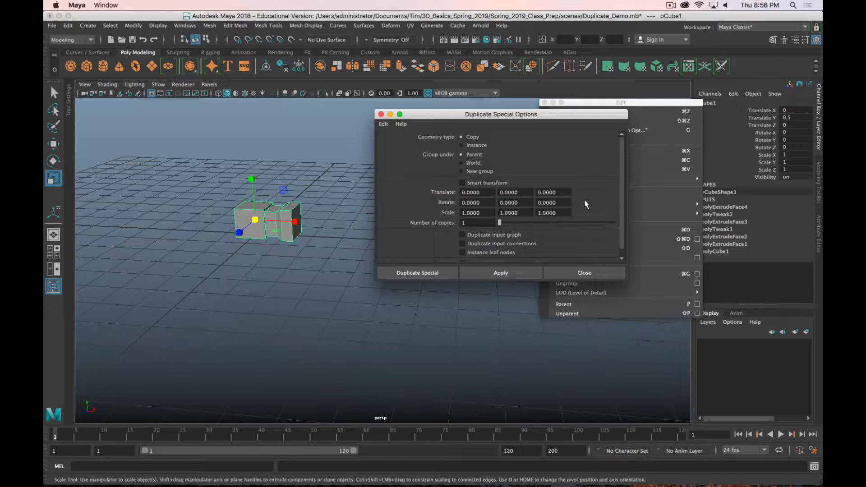
pyautogui.scroll(-1, 587, 204)
pyautogui.scroll(1, 589, 200)
pyautogui.moveTo(468, 116); pyautogui.dragTo(524, 131)
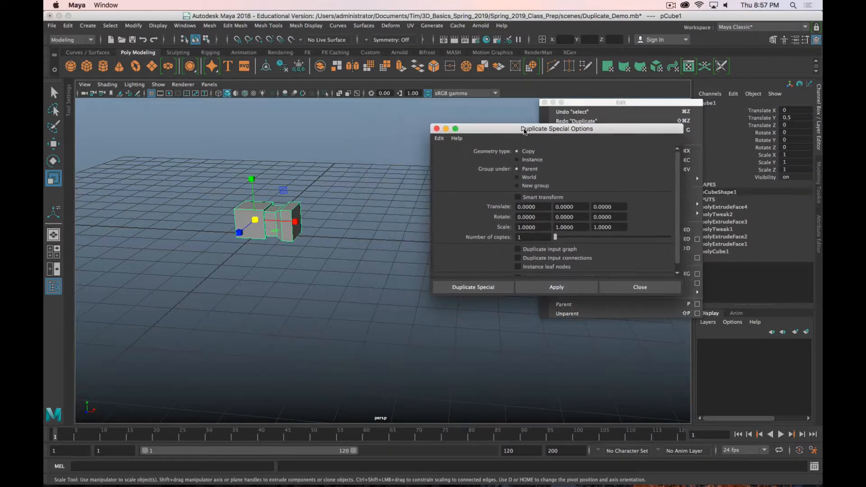
# Duplicate the original cube as a regular copy and move the copy along Z to about -2.132.
pyautogui.press('q')
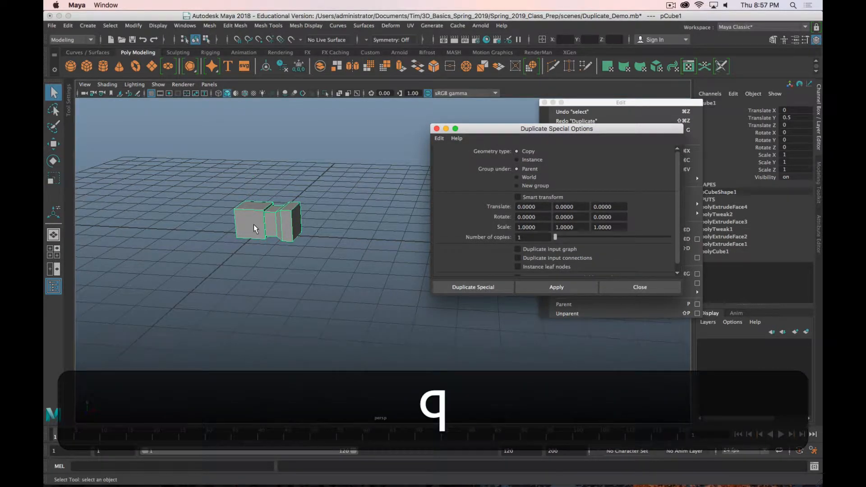
pyautogui.keyDown('alt'); pyautogui.moveTo(354, 236); pyautogui.dragTo(308, 243); pyautogui.keyUp('alt')
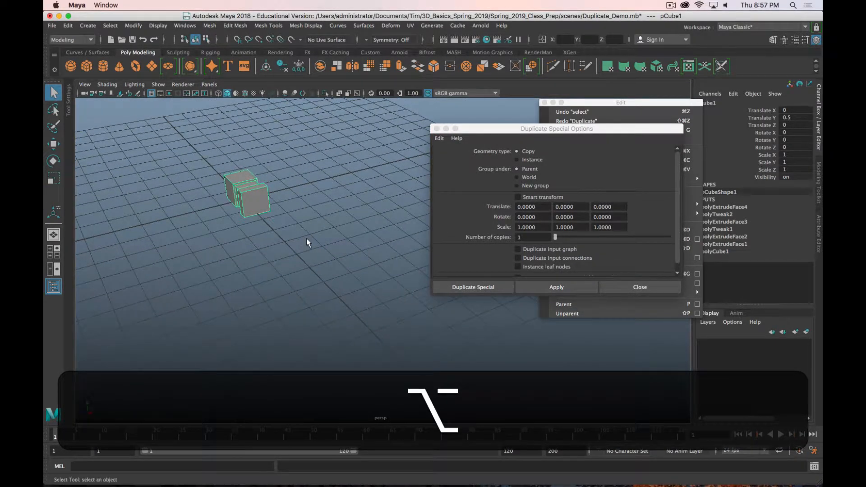
pyautogui.press('alt+super+d')
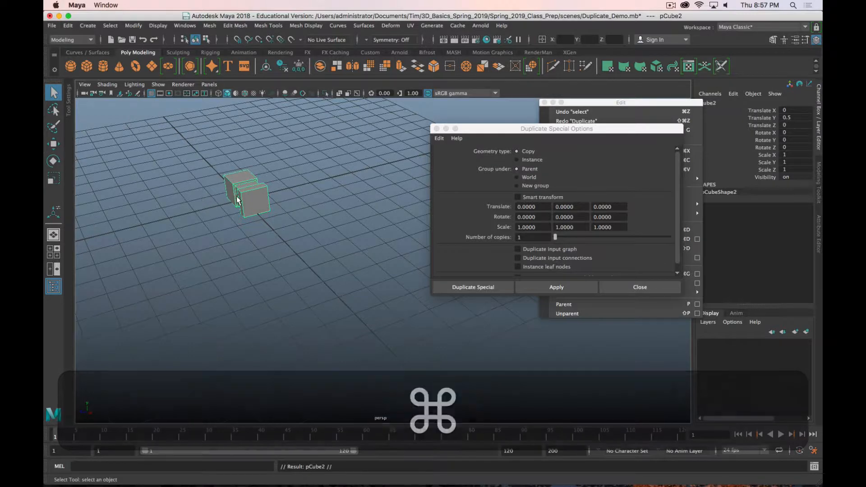
pyautogui.press('w')
pyautogui.moveTo(197, 199); pyautogui.dragTo(245, 187)
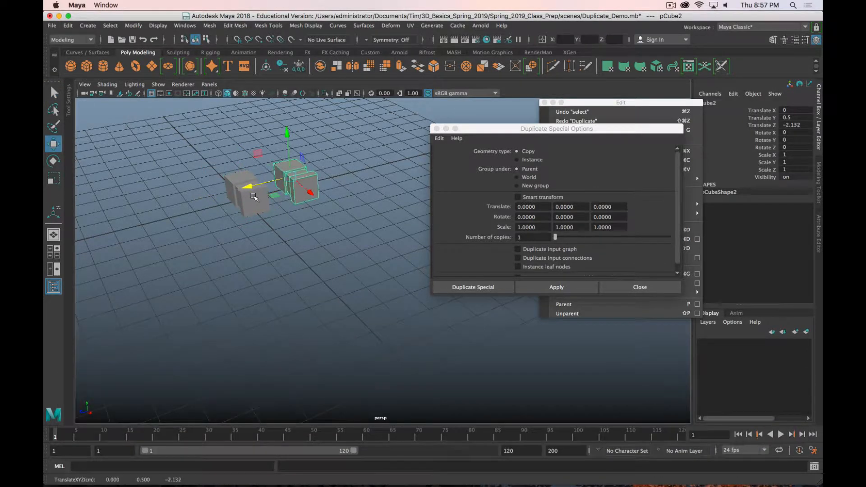
# Try pulling the end face of the original cube outward along X to about 1.939.
pyautogui.click(259, 205)
pyautogui.scroll(6, 251, 232)
pyautogui.keyDown('alt'); pyautogui.moveTo(232, 204); pyautogui.dragTo(389, 367, button='middle'); pyautogui.keyUp('alt')
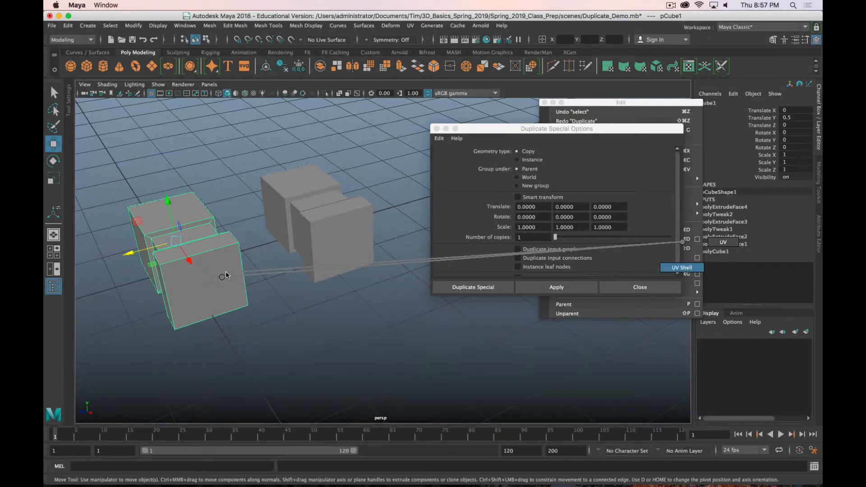
pyautogui.rightClick(224, 211)
pyautogui.moveTo(222, 217); pyautogui.dragTo(224, 236, button='right')
pyautogui.click(213, 286)
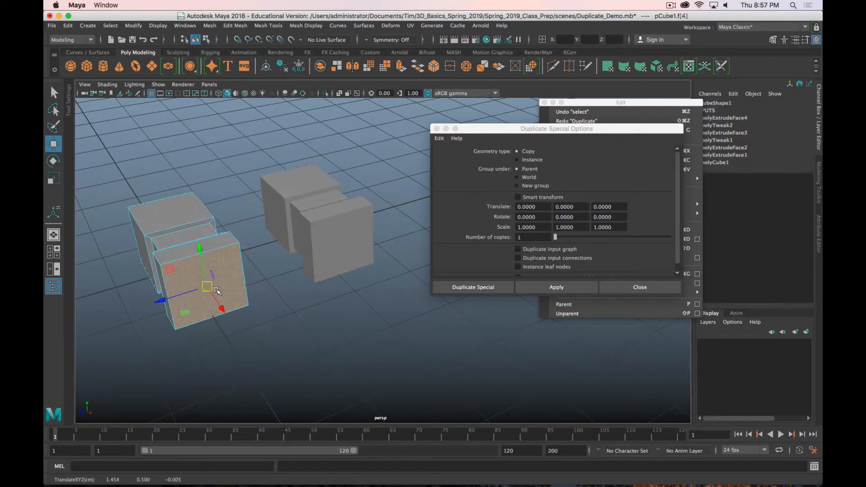
pyautogui.press('z')
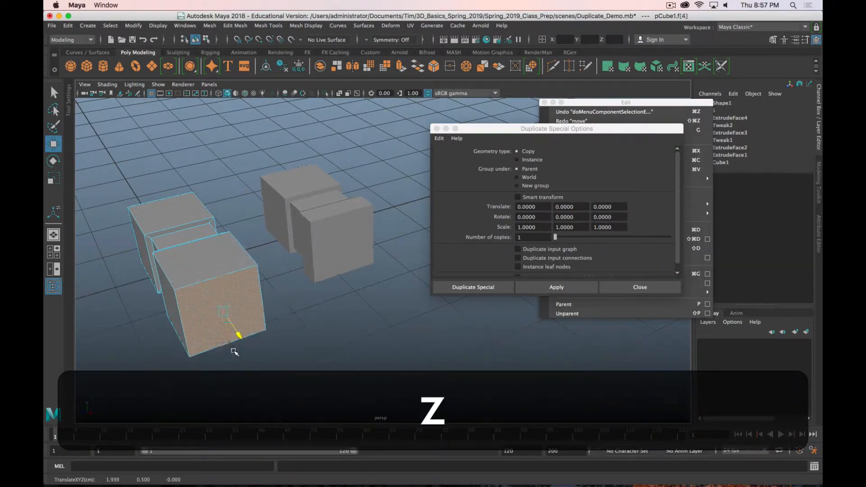
pyautogui.press('z')
pyautogui.keyDown('alt'); pyautogui.moveTo(262, 250); pyautogui.dragTo(363, 242); pyautogui.keyUp('alt')
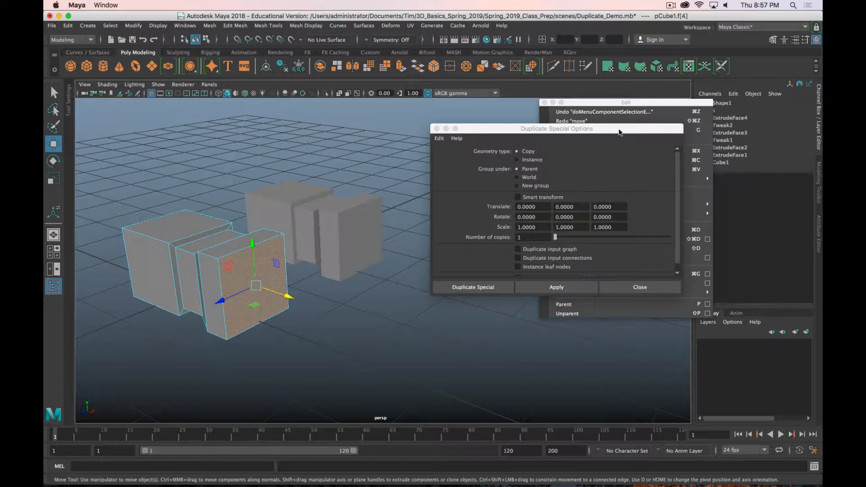
# Create an instance of the whole original cube with Duplicate Special and move it along X to about 2.74.
pyautogui.moveTo(177, 217); pyautogui.dragTo(219, 195, button='right')
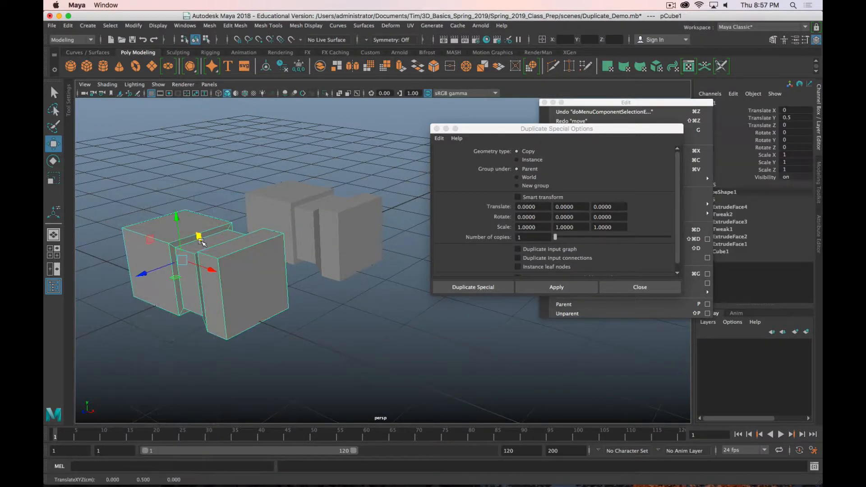
pyautogui.click(517, 160)
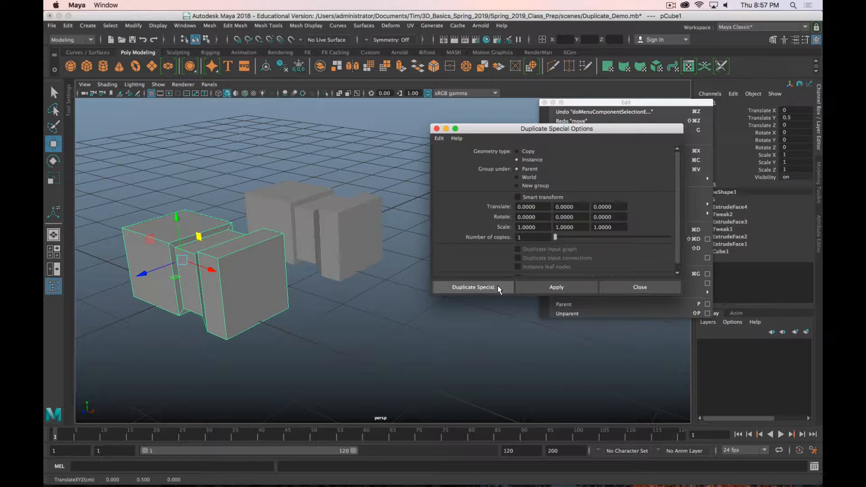
pyautogui.click(525, 287)
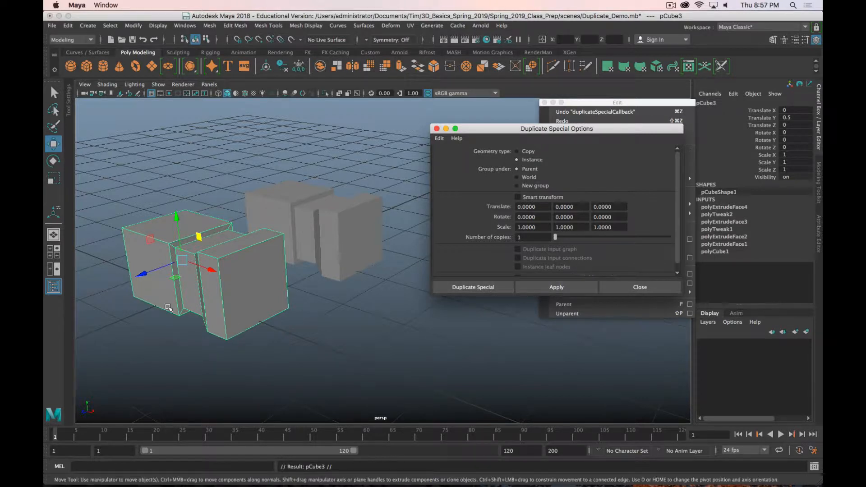
pyautogui.moveTo(211, 269); pyautogui.dragTo(384, 325)
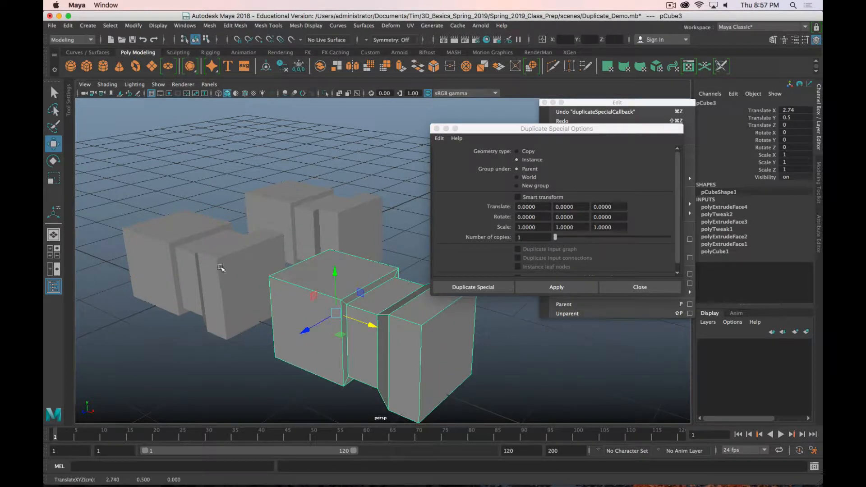
# Try moving the end face of the original instanced cube inward along X to about 1.357.
pyautogui.scroll(-4, 432, 347)
pyautogui.moveTo(298, 274); pyautogui.dragTo(300, 239, button='right')
pyautogui.click(303, 281)
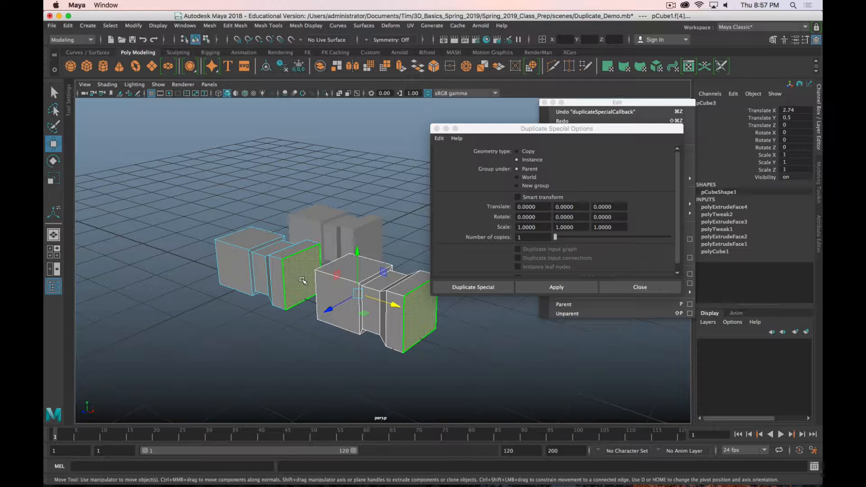
pyautogui.click(303, 282)
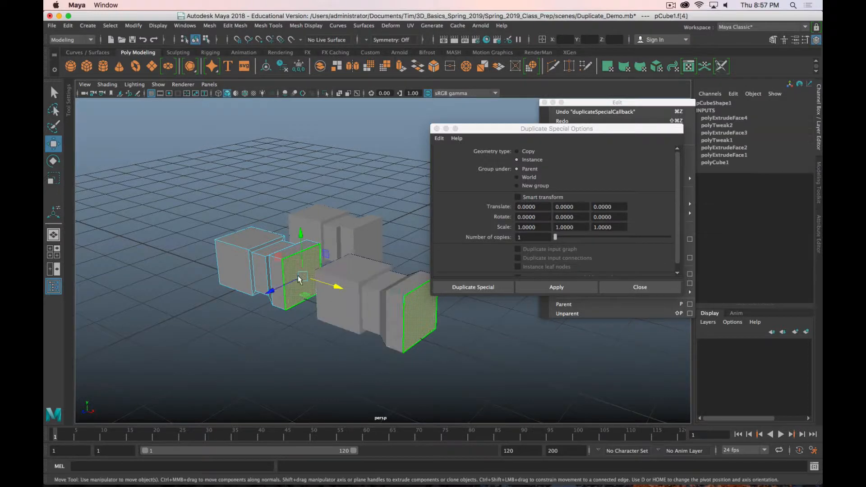
pyautogui.moveTo(337, 289)
pyautogui.mouseDown()
pyautogui.moveTo(361, 301)
pyautogui.moveTo(329, 301)
pyautogui.mouseUp()
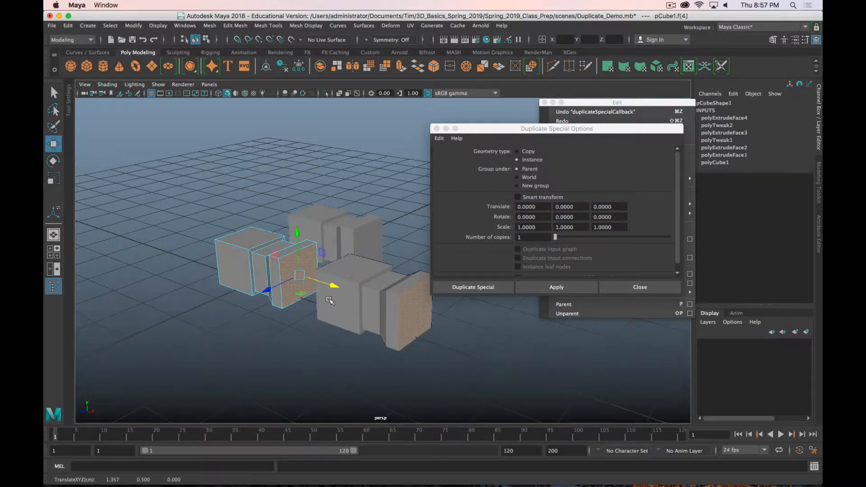
pyautogui.press('z')
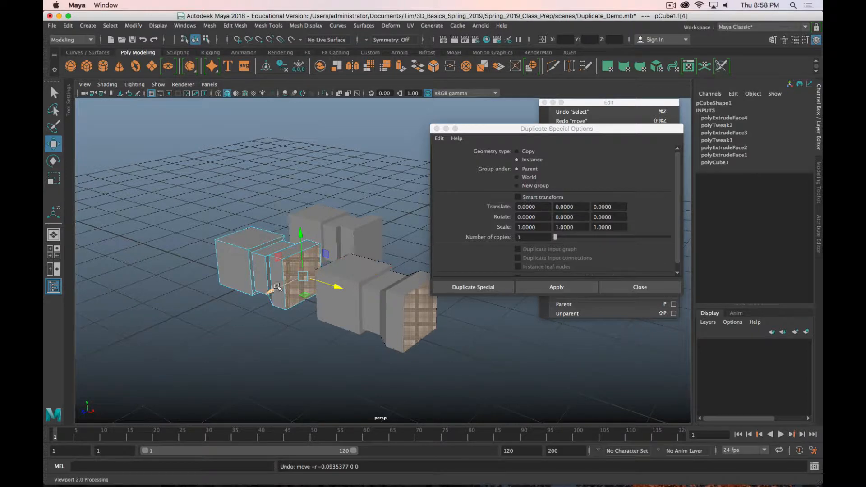
# Extrude the top face of the original instanced cube upward and scale the new face inward to form a taper.
pyautogui.keyDown('alt'); pyautogui.moveTo(256, 285); pyautogui.dragTo(227, 264); pyautogui.keyUp('alt')
pyautogui.moveTo(227, 264); pyautogui.dragTo(235, 246, button='right')
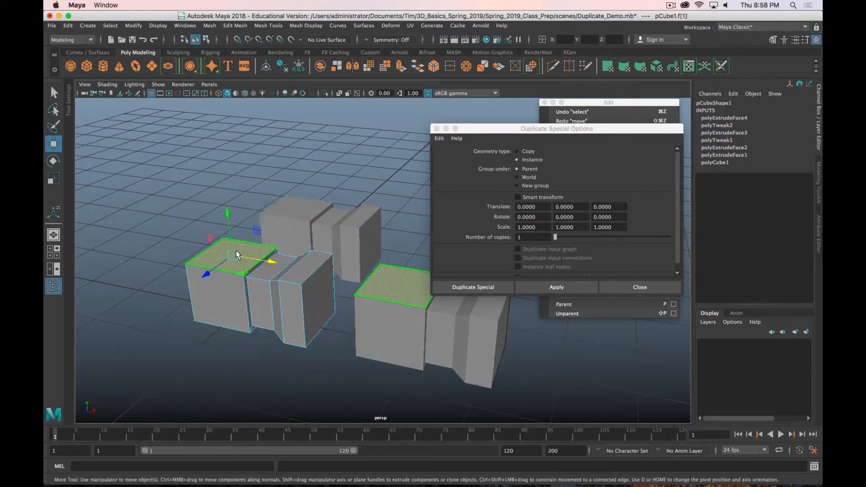
pyautogui.keyDown('shift'); pyautogui.moveTo(228, 223); pyautogui.dragTo(228, 198); pyautogui.keyUp('shift')
pyautogui.press('r')
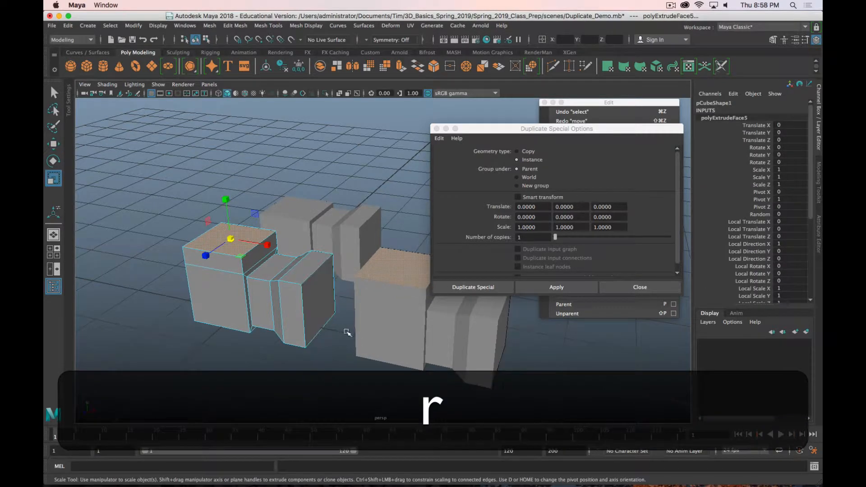
pyautogui.keyDown('alt'); pyautogui.moveTo(334, 350); pyautogui.dragTo(289, 345); pyautogui.keyUp('alt')
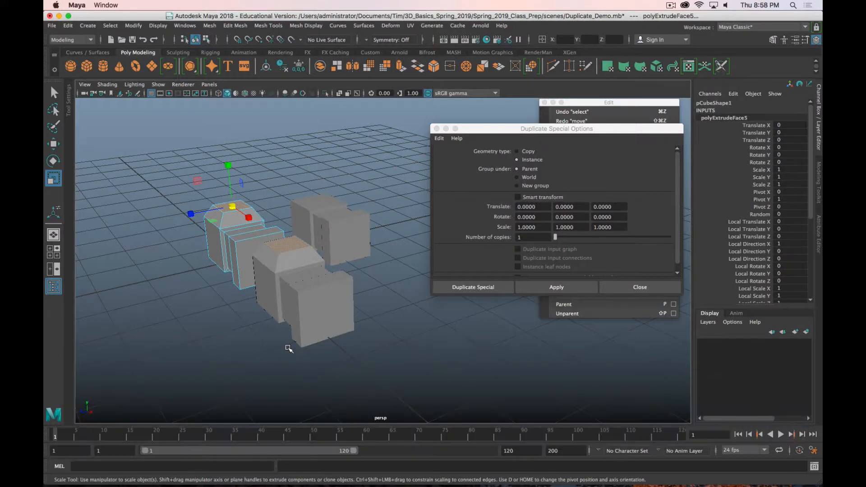
pyautogui.press('super+period')
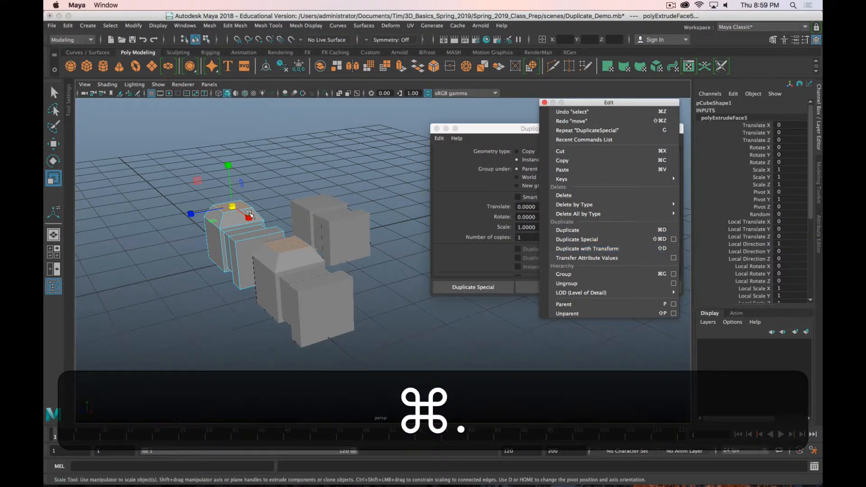
pyautogui.moveTo(209, 277)
pyautogui.keyDown('alt'); pyautogui.mouseDown()
pyautogui.moveTo(228, 290)
pyautogui.moveTo(213, 299)
pyautogui.moveTo(221, 274)
pyautogui.mouseUp(); pyautogui.keyUp('alt')
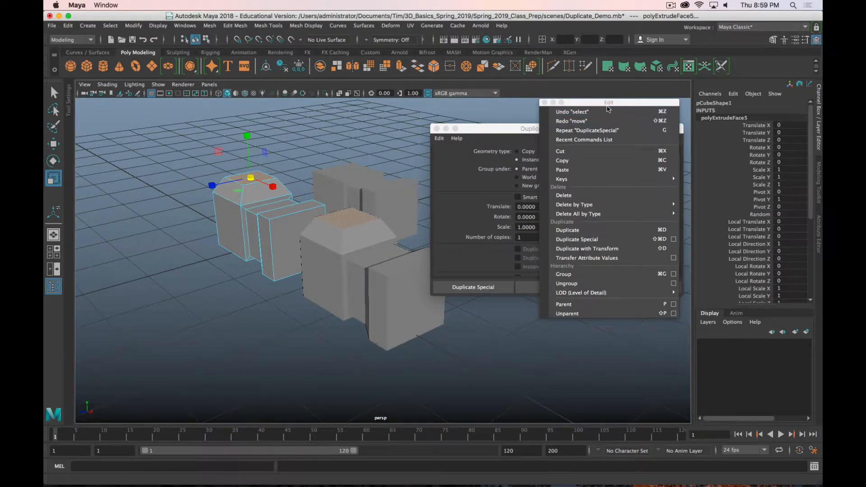
# Clear the floating Edit menu out of the way and open the Outliner beside the model.
pyautogui.moveTo(609, 104); pyautogui.dragTo(636, 107)
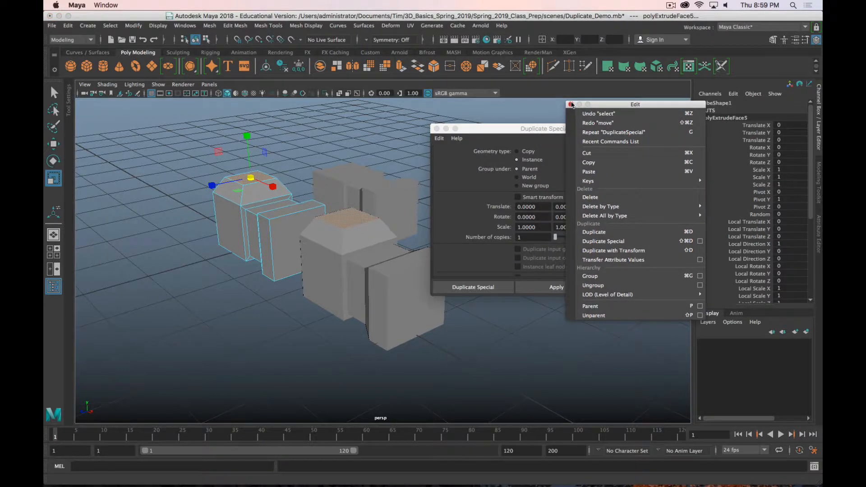
pyautogui.click(573, 105)
pyautogui.moveTo(529, 130); pyautogui.dragTo(527, 106)
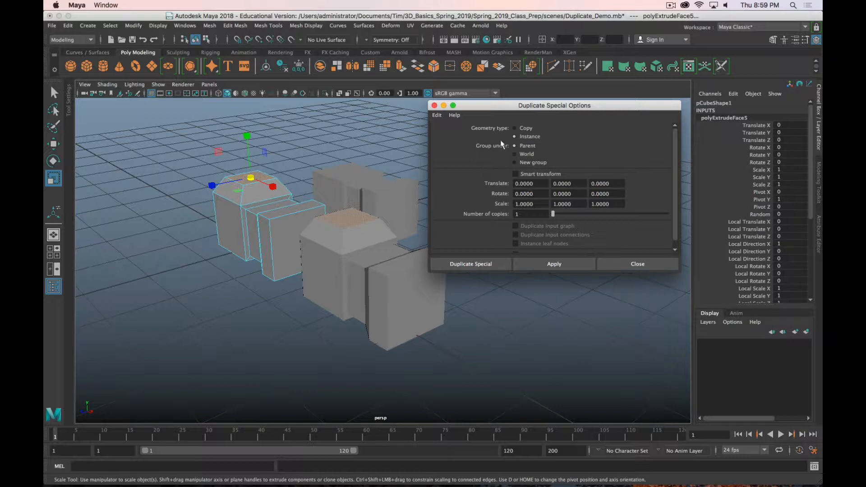
pyautogui.click(53, 286)
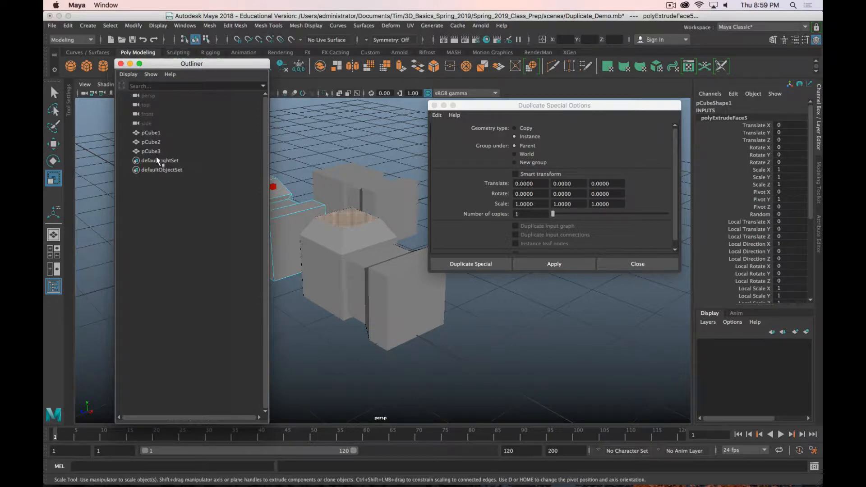
pyautogui.moveTo(182, 65); pyautogui.dragTo(44, 59)
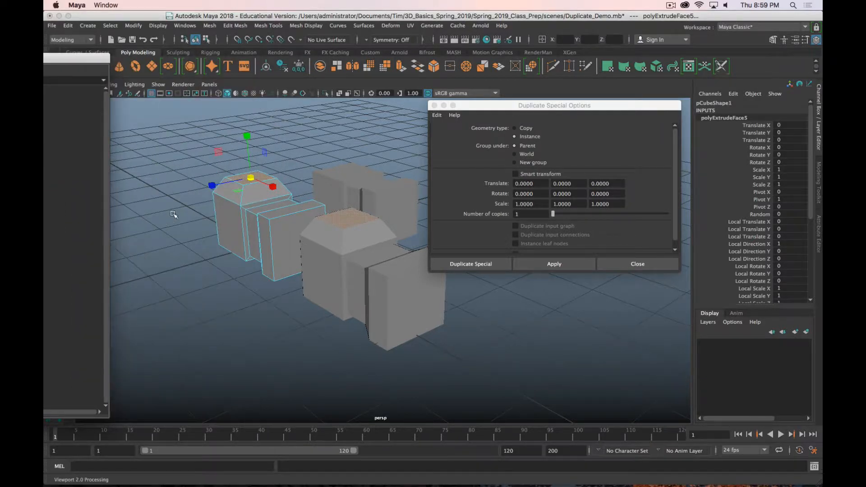
# Return to object selection and delete the instance and the regular copy of the original cube.
pyautogui.moveTo(214, 213); pyautogui.dragTo(253, 195, button='right')
pyautogui.click(336, 255)
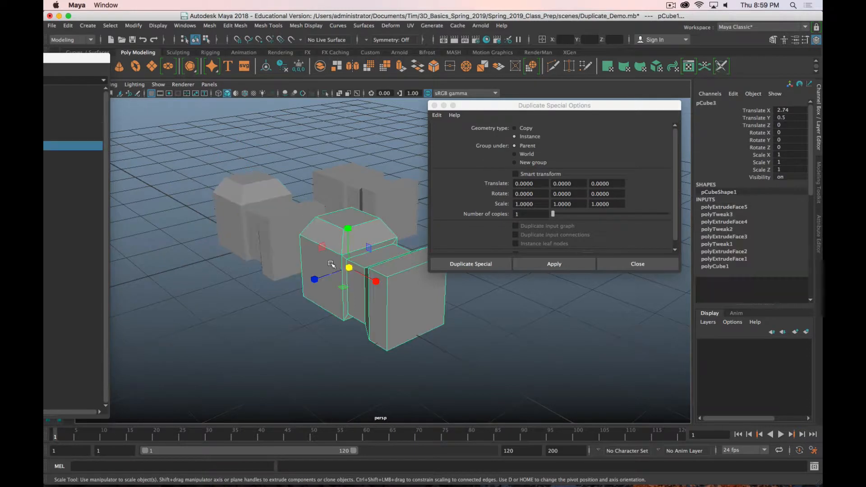
pyautogui.press('BackSpace')
# Group the original cube and dock the Outliner with the new group expanded.
pyautogui.click(294, 239)
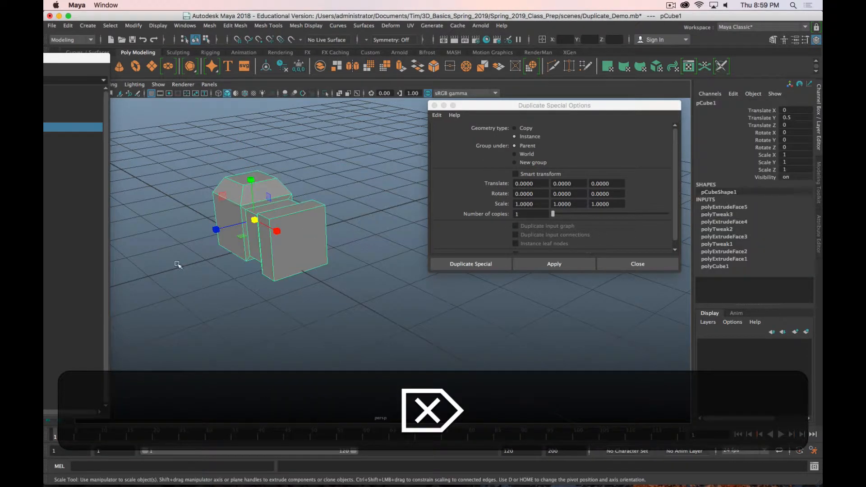
pyautogui.press('super+g')
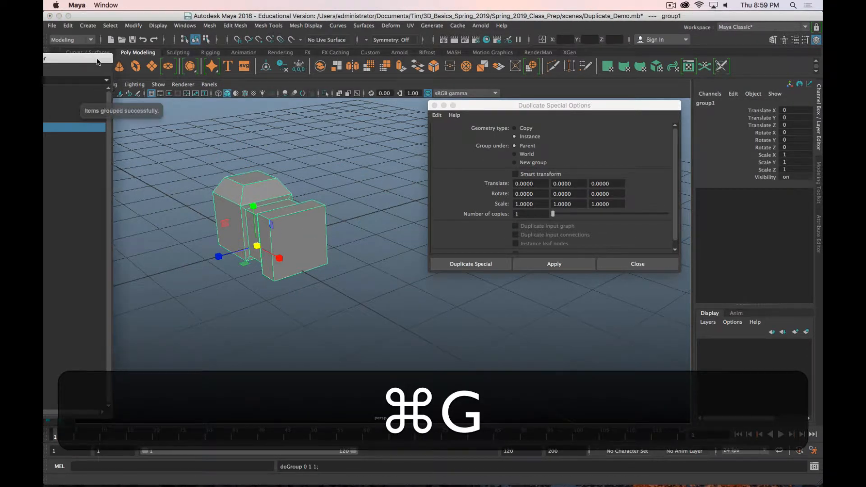
pyautogui.moveTo(77, 61); pyautogui.dragTo(63, 155)
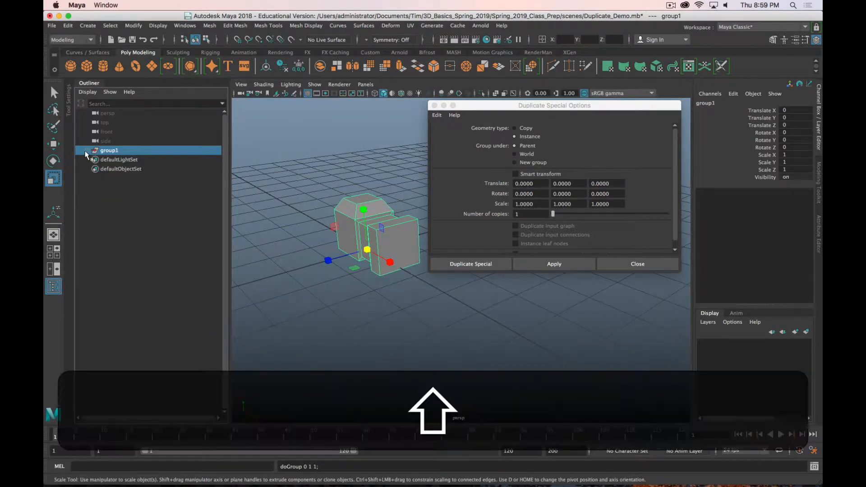
pyautogui.keyDown('shift'); pyautogui.click(88, 151); pyautogui.keyUp('shift')
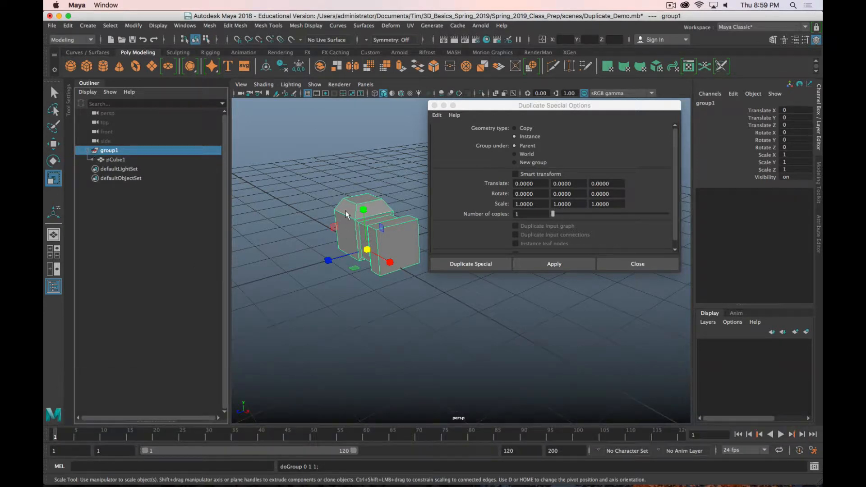
# Try instancing pCube1 under its parent group and moving the instance along Z to about 1.574, then undo both.
pyautogui.click(117, 160)
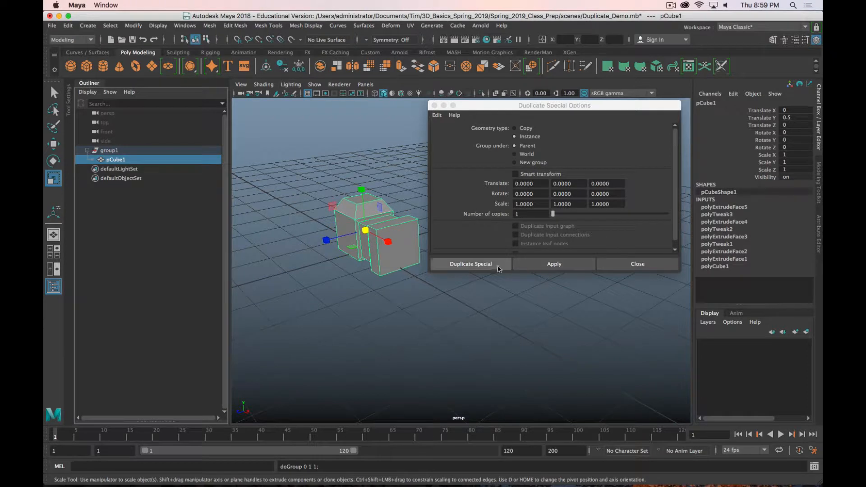
pyautogui.click(550, 266)
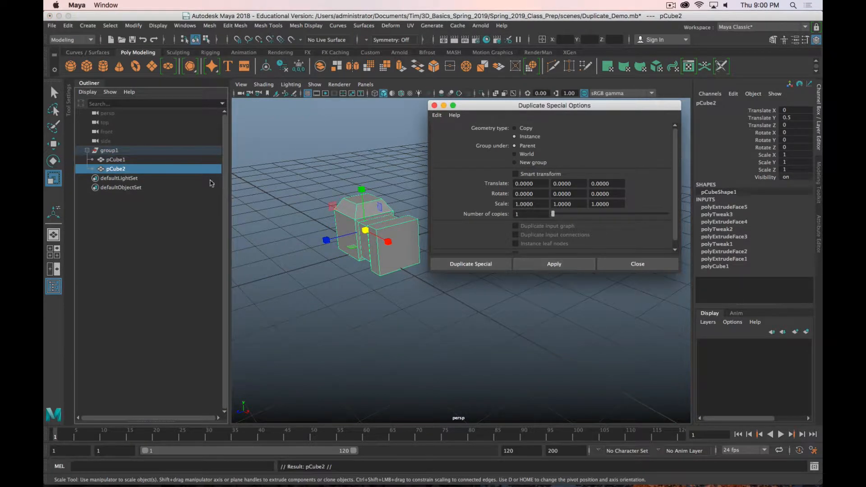
pyautogui.press('w')
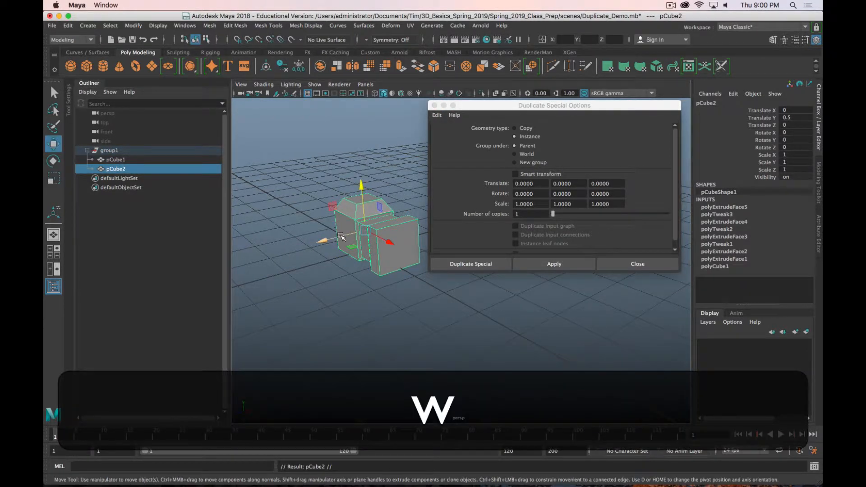
pyautogui.moveTo(352, 240); pyautogui.dragTo(271, 252)
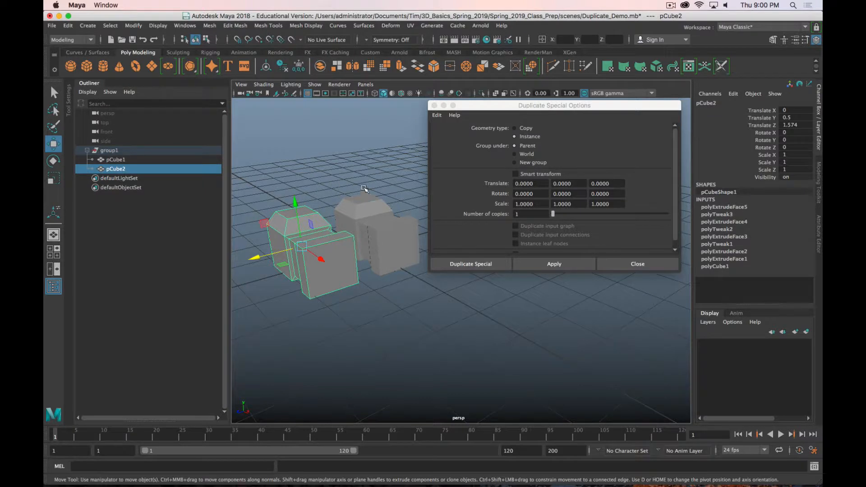
pyautogui.press('z')
pyautogui.press('z')
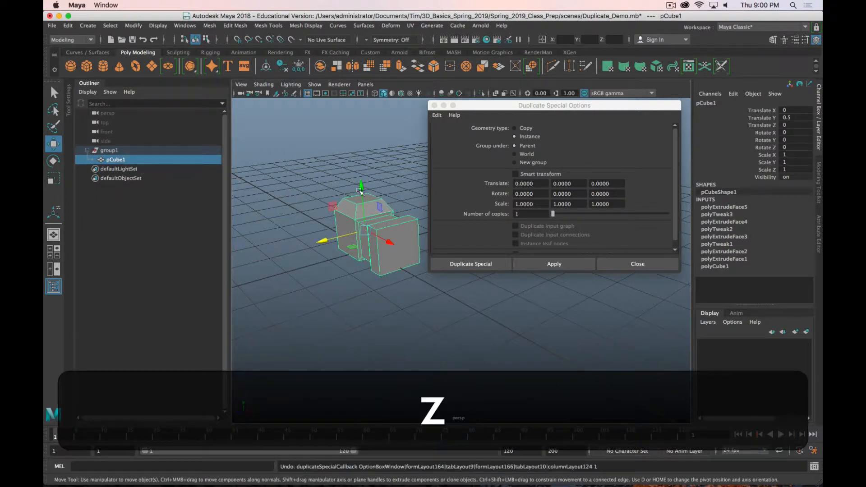
# Try instancing pCube1 with grouping under World, compare its place in the hierarchy with group1, and undo it.
pyautogui.click(517, 153)
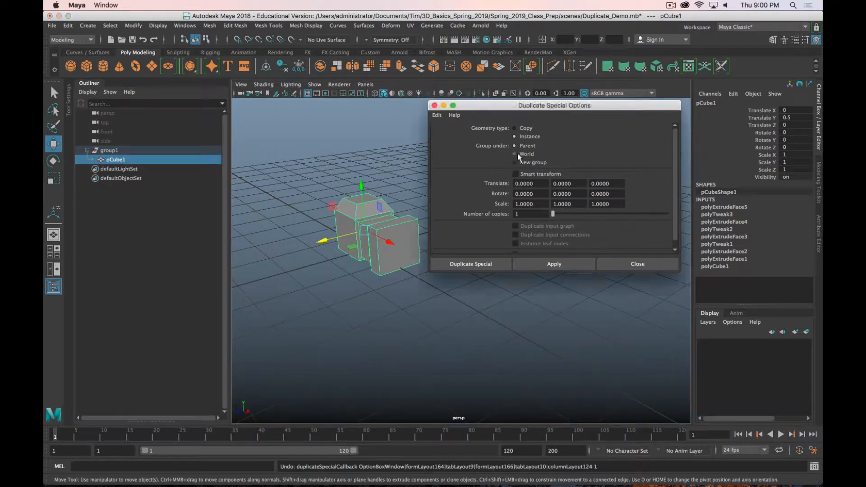
pyautogui.click(544, 264)
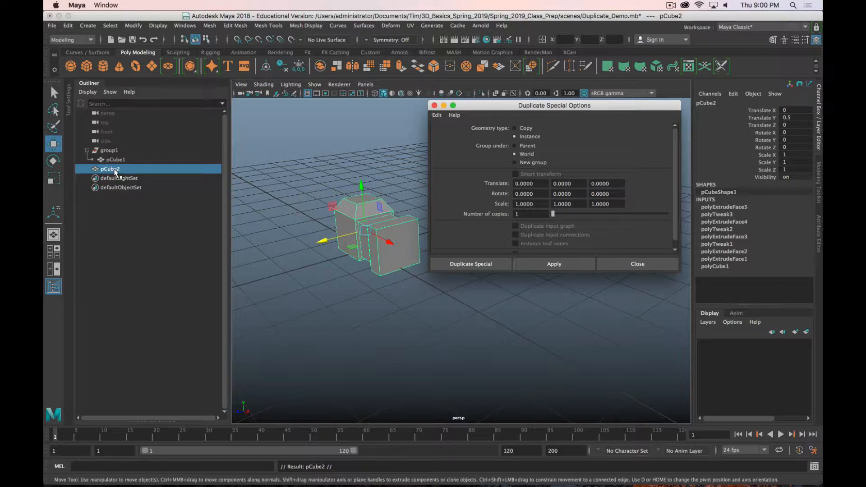
pyautogui.click(111, 150)
pyautogui.click(111, 169)
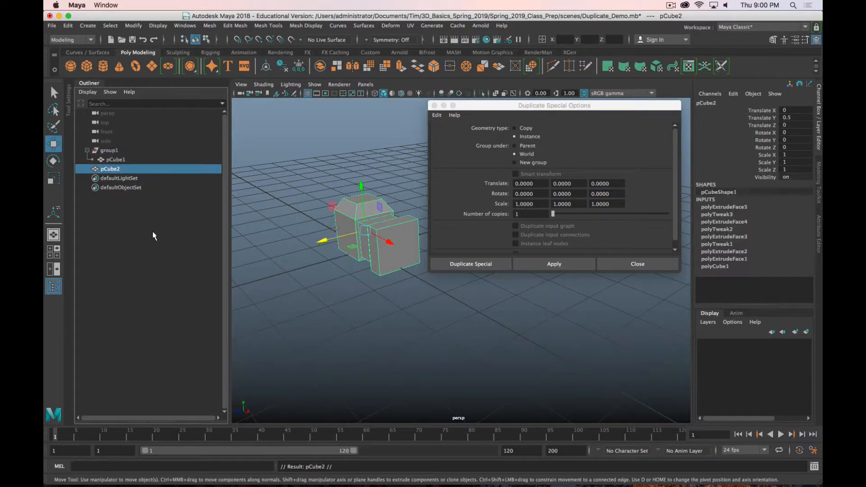
pyautogui.press('z')
pyautogui.press('z')
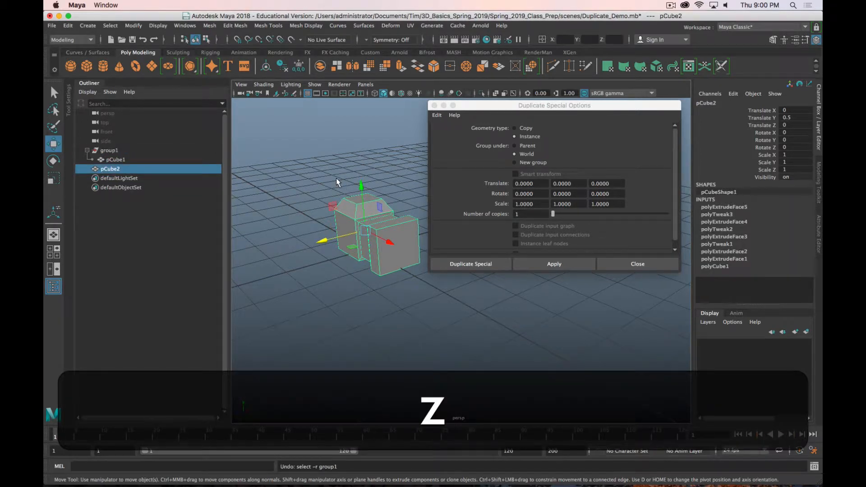
# Try instancing pCube1 under a new group, expand that group in the hierarchy, and undo the duplication.
pyautogui.click(515, 163)
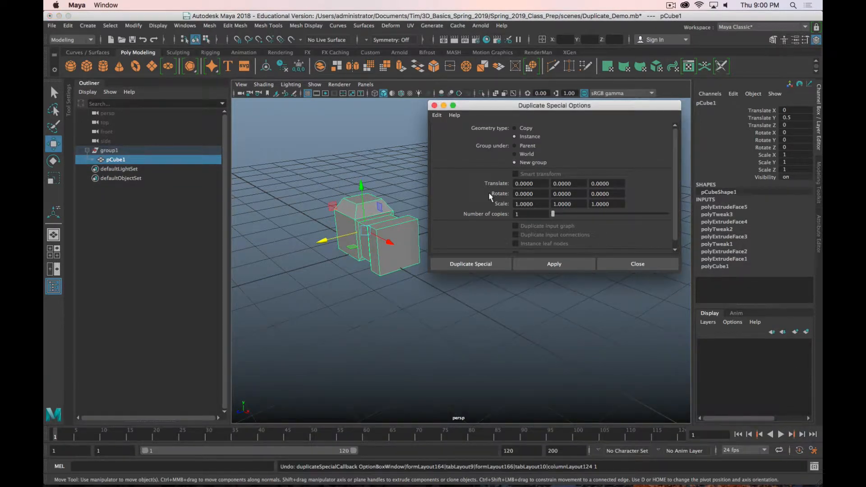
pyautogui.click(532, 265)
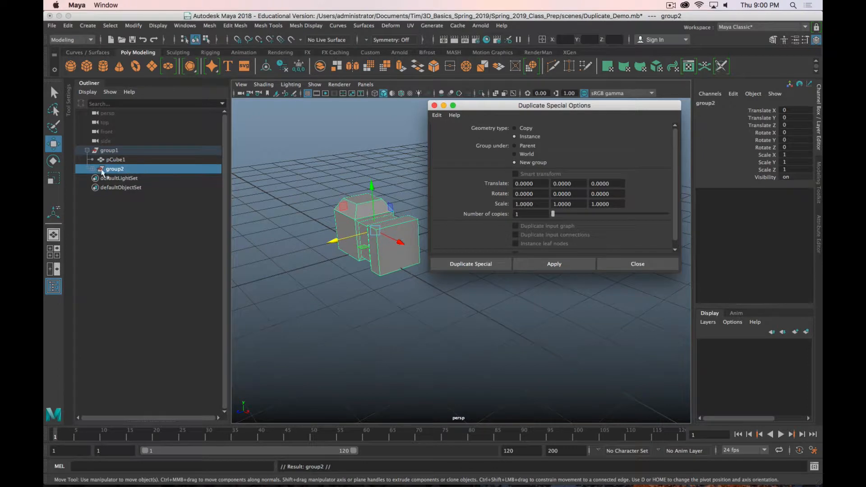
pyautogui.click(93, 169)
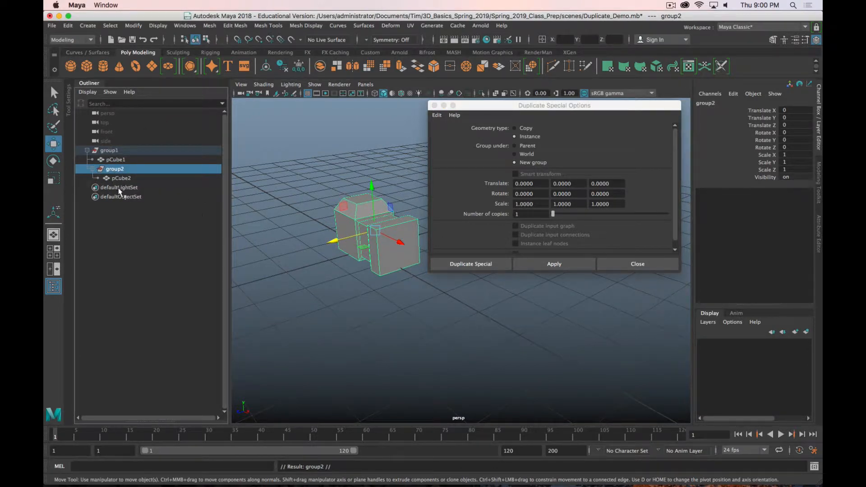
pyautogui.press('z')
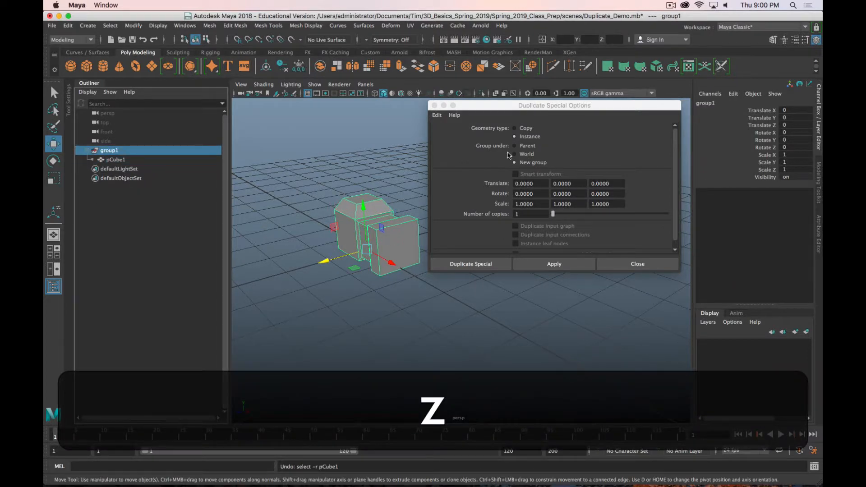
# Set Duplicate Special for group1 to group under Parent, with an X translation of 3 and an X rotation of 45.
pyautogui.click(519, 147)
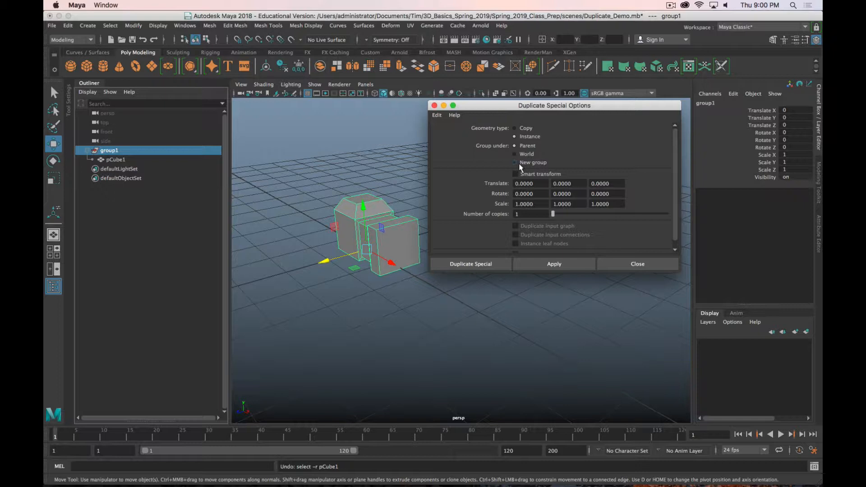
pyautogui.scroll(-1, 626, 222)
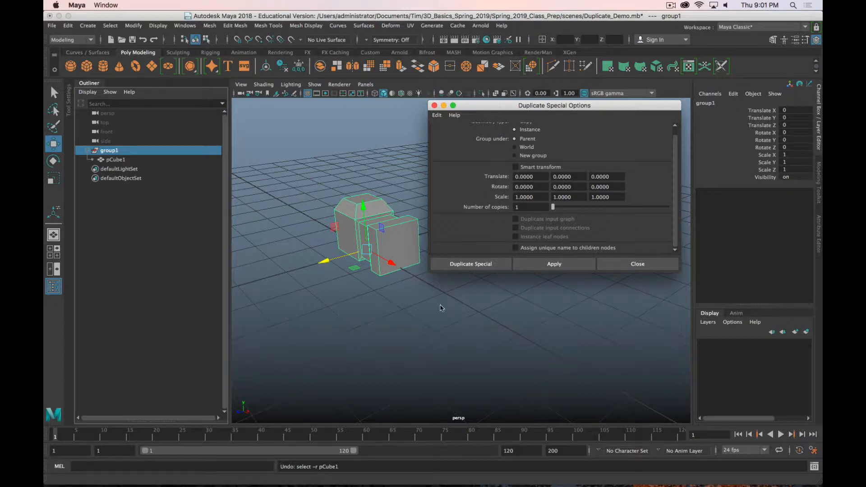
pyautogui.scroll(-2, 441, 304)
pyautogui.keyDown('alt'); pyautogui.moveTo(465, 301); pyautogui.dragTo(393, 307, button='middle'); pyautogui.keyUp('alt')
pyautogui.keyDown('alt'); pyautogui.moveTo(392, 310); pyautogui.dragTo(485, 252); pyautogui.keyUp('alt')
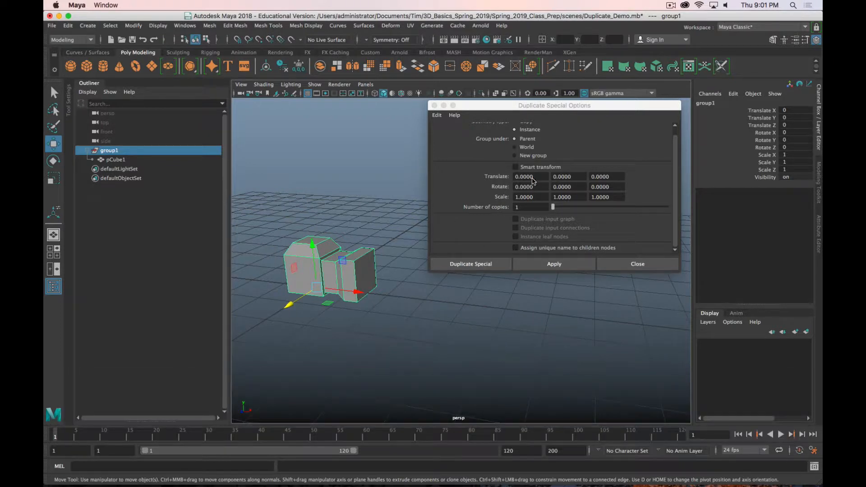
pyautogui.click(431, 179)
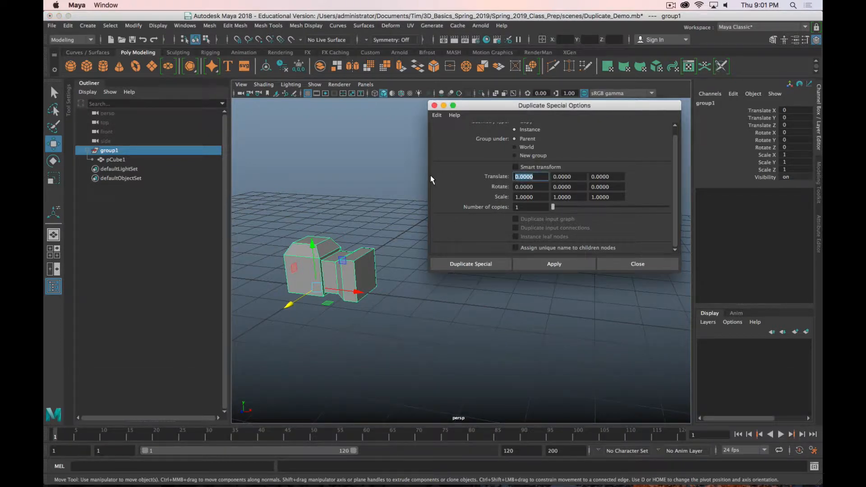
pyautogui.write('3')
pyautogui.click(577, 187)
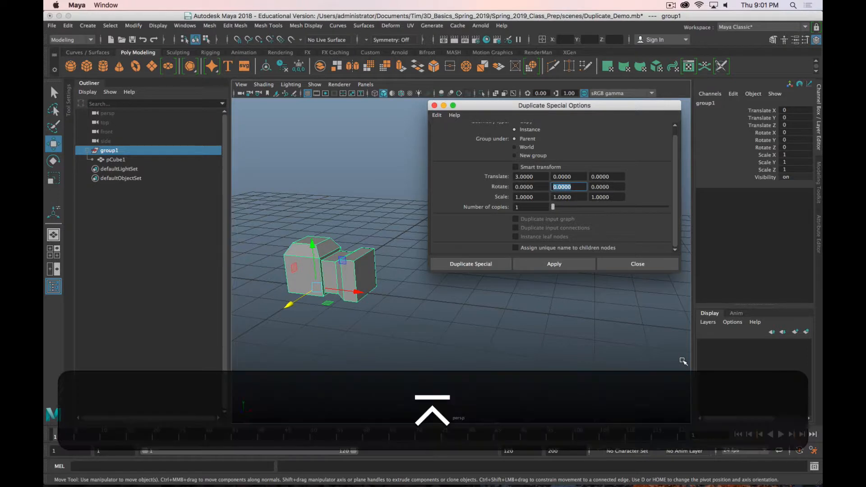
pyautogui.click(526, 187)
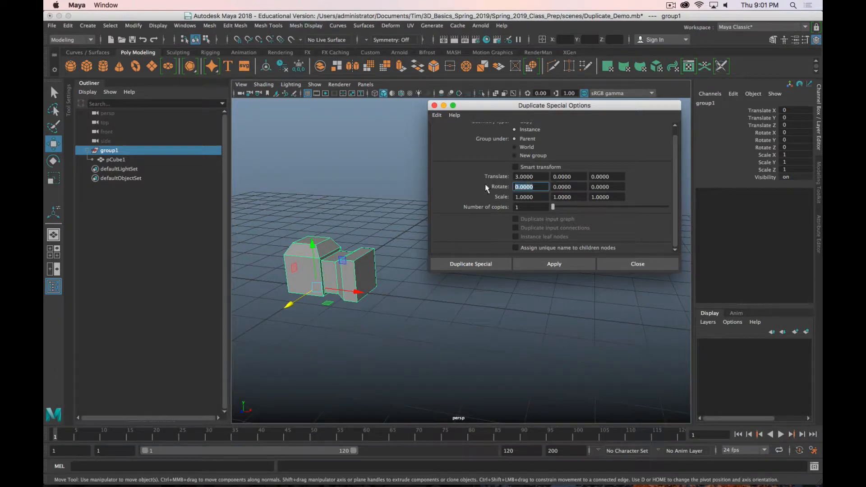
pyautogui.write('45')
# Set the number of copies to 7 and create the row of instances from group1.
pyautogui.click(528, 207)
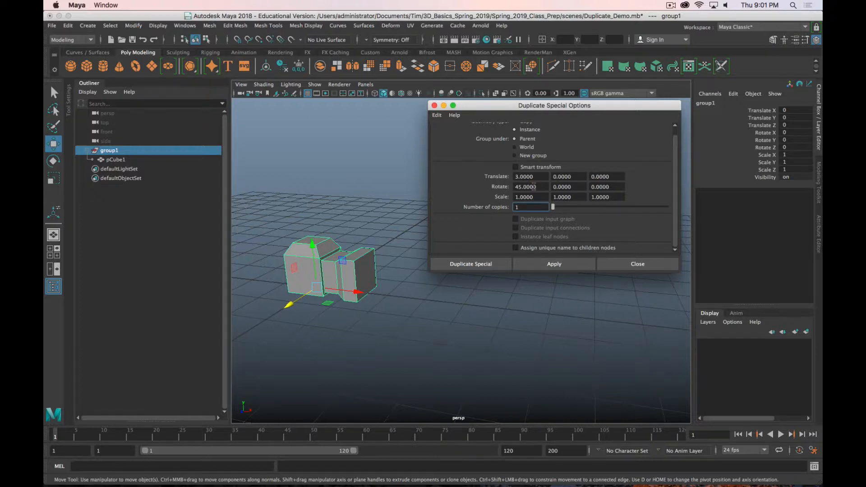
pyautogui.press('BackSpace')
pyautogui.write('7')
pyautogui.scroll(1, 617, 244)
pyautogui.scroll(-1, 627, 237)
pyautogui.click(543, 268)
pyautogui.scroll(-5, 471, 314)
pyautogui.keyDown('alt'); pyautogui.moveTo(470, 316); pyautogui.dragTo(416, 327); pyautogui.keyUp('alt')
pyautogui.keyDown('alt'); pyautogui.moveTo(392, 322); pyautogui.dragTo(464, 319); pyautogui.keyUp('alt')
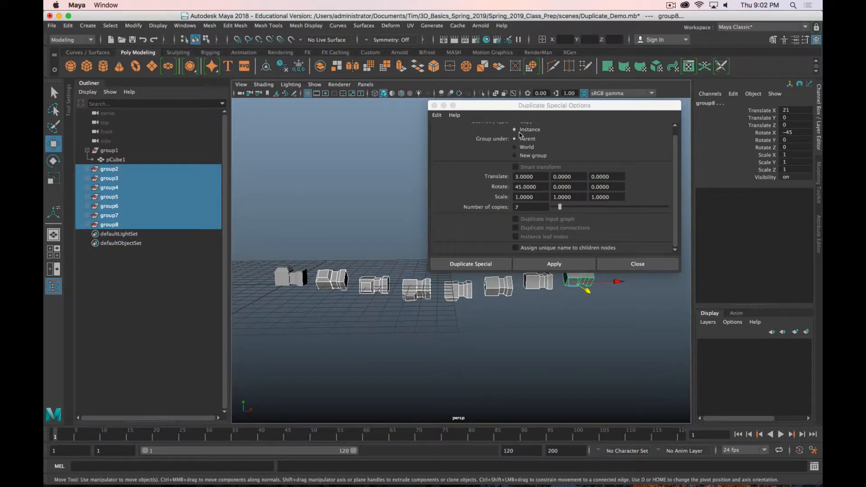
# Examine the spacing and progressive rotation of the instances along the row from the front, the side and end-on.
pyautogui.scroll(1, 521, 135)
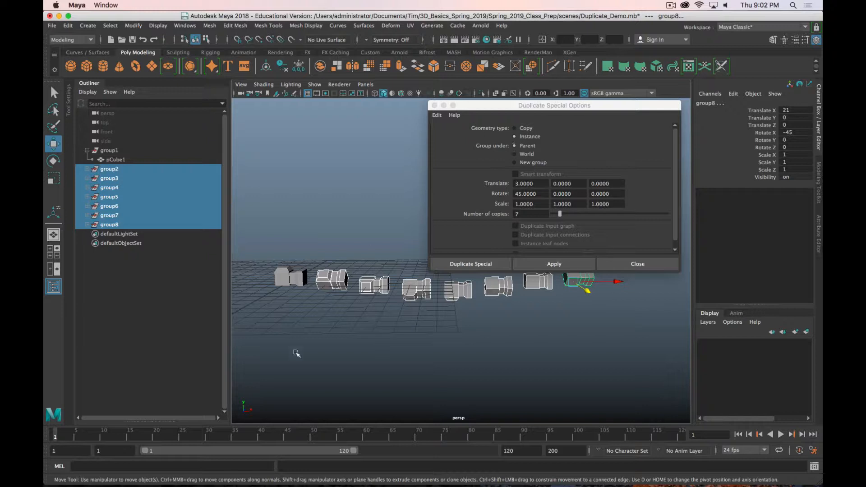
pyautogui.keyDown('alt'); pyautogui.moveTo(345, 286); pyautogui.dragTo(416, 276, button='middle'); pyautogui.keyUp('alt')
pyautogui.keyDown('alt'); pyautogui.moveTo(400, 289); pyautogui.dragTo(433, 290, button='right'); pyautogui.keyUp('alt')
pyautogui.keyDown('alt'); pyautogui.moveTo(407, 291); pyautogui.dragTo(456, 314, button='middle'); pyautogui.keyUp('alt')
pyautogui.moveTo(517, 105); pyautogui.dragTo(565, 38)
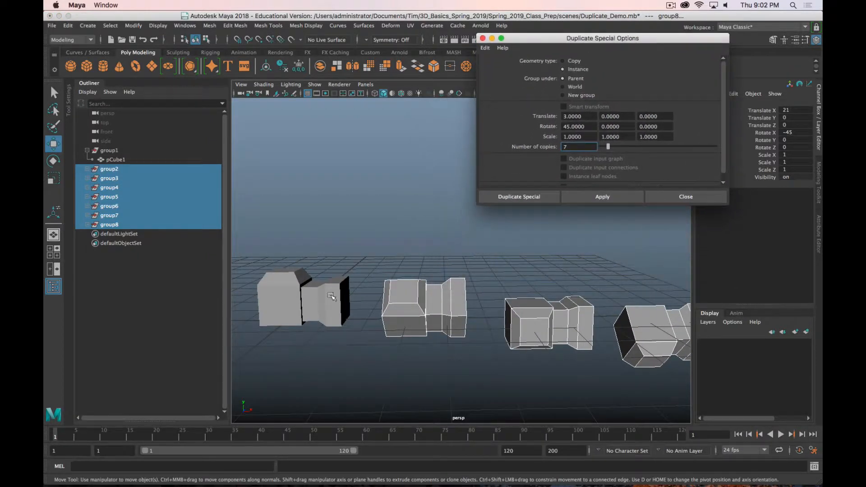
pyautogui.scroll(-4, 338, 329)
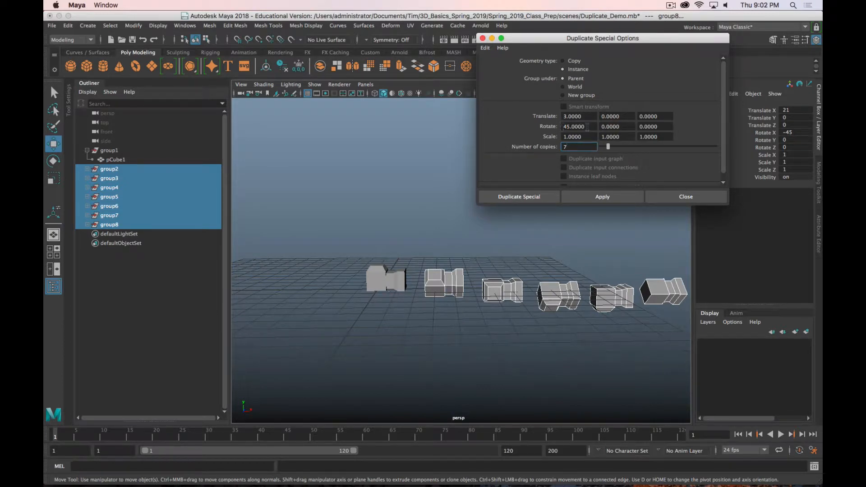
pyautogui.keyDown('alt'); pyautogui.moveTo(426, 306); pyautogui.dragTo(329, 299); pyautogui.keyUp('alt')
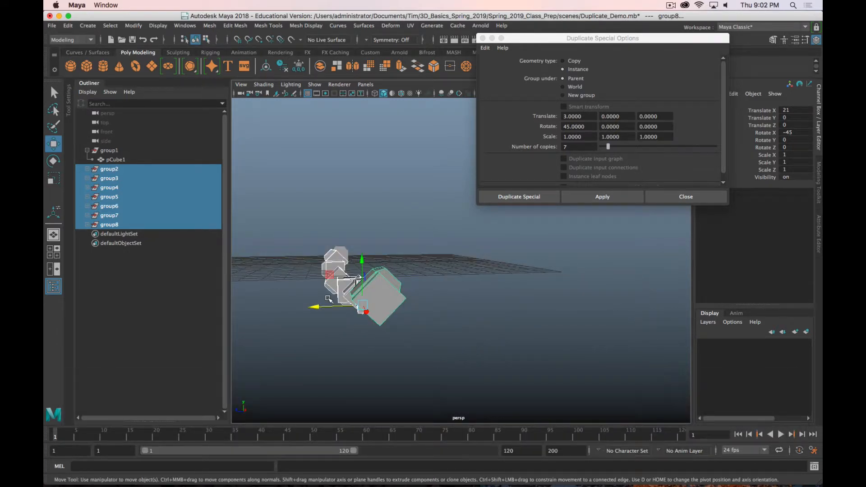
pyautogui.keyDown('alt'); pyautogui.moveTo(397, 289); pyautogui.dragTo(411, 280); pyautogui.keyUp('alt')
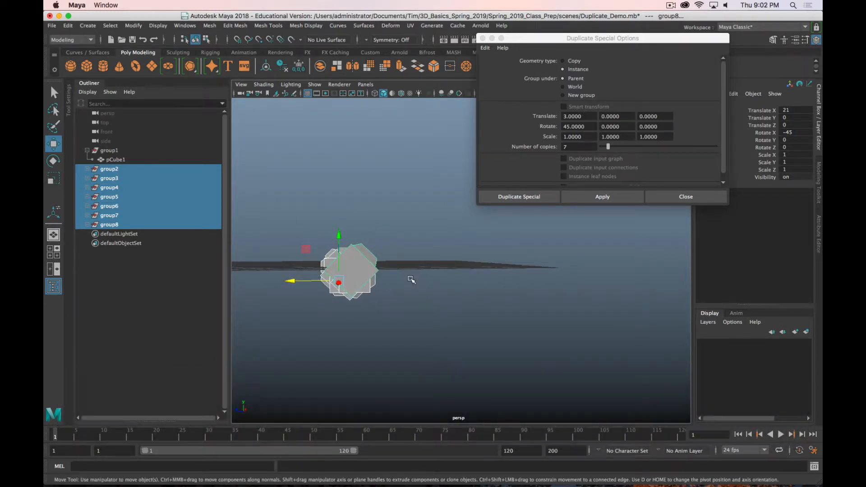
pyautogui.keyDown('alt'); pyautogui.moveTo(416, 282); pyautogui.dragTo(361, 271); pyautogui.keyUp('alt')
# Select group1 and examine where its pivot sits relative to the grid and the rotated instances.
pyautogui.click(330, 253)
pyautogui.keyDown('alt'); pyautogui.moveTo(429, 300); pyautogui.dragTo(359, 304); pyautogui.keyUp('alt')
pyautogui.click(110, 151)
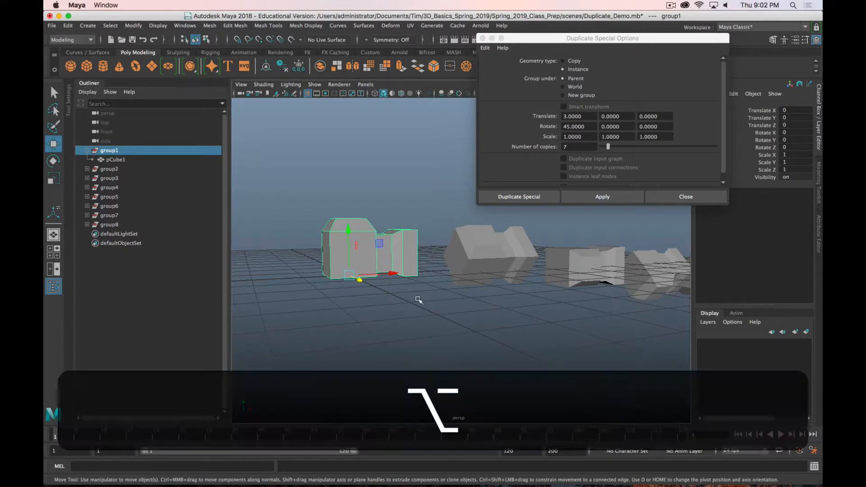
pyautogui.keyDown('alt'); pyautogui.moveTo(420, 302); pyautogui.dragTo(432, 295); pyautogui.keyUp('alt')
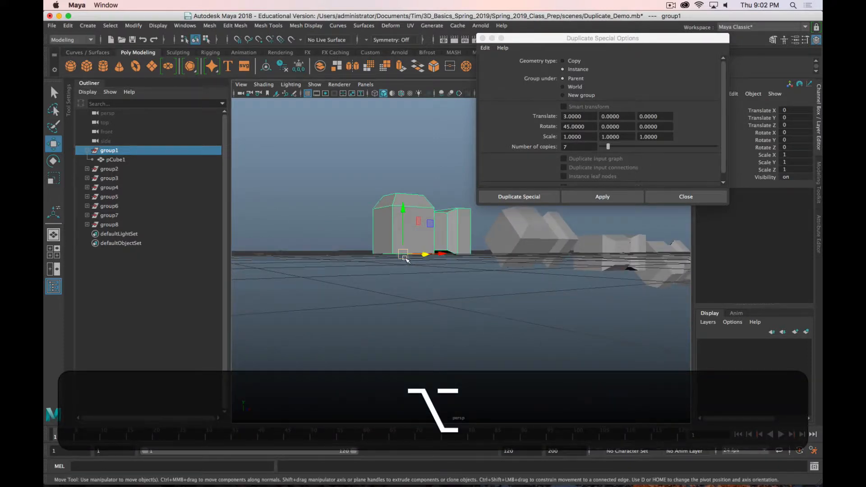
pyautogui.keyDown('alt'); pyautogui.moveTo(405, 259); pyautogui.dragTo(411, 308); pyautogui.keyUp('alt')
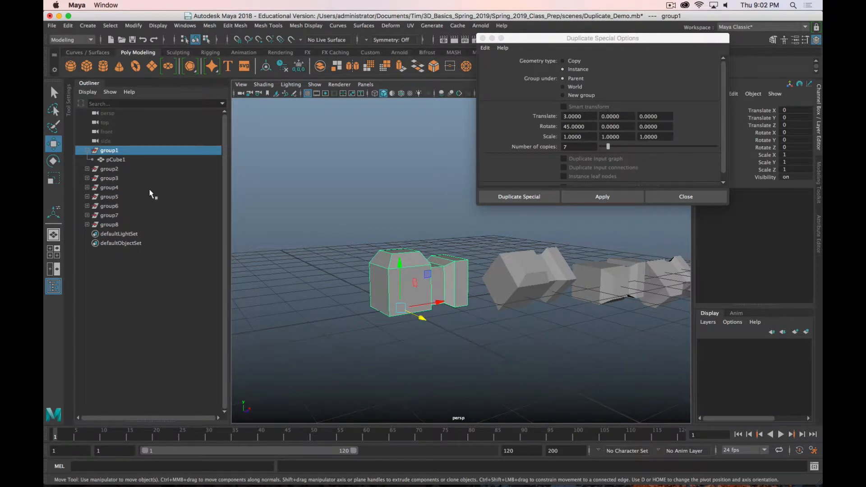
# Undo the duplication of group1, removing the seven instanced groups.
pyautogui.press('z')
pyautogui.press('z')
pyautogui.press('z')
pyautogui.press('z')
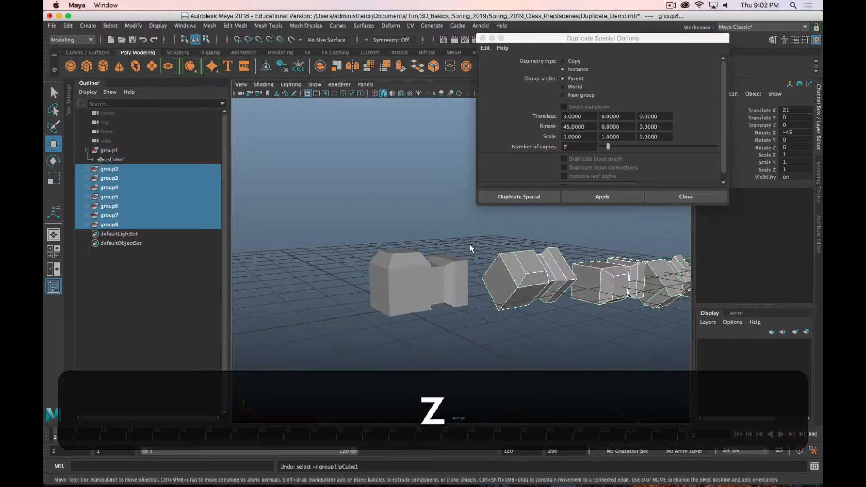
pyautogui.press('z')
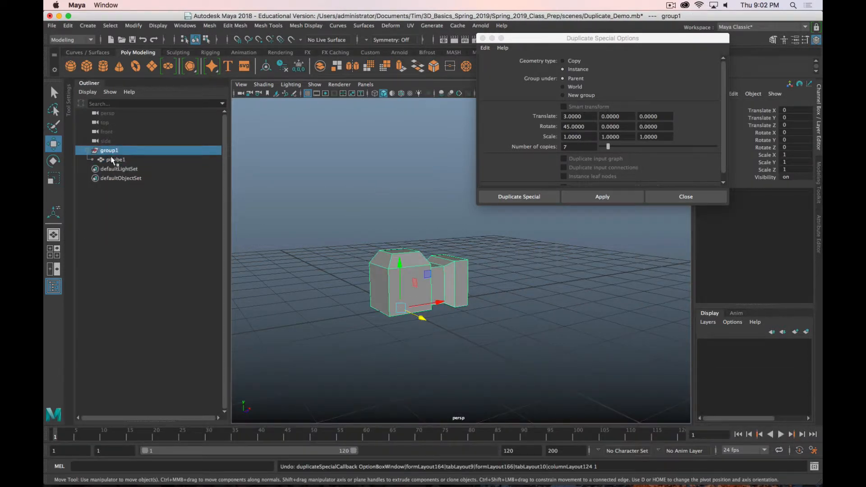
# Move pCube1 out of group1 in the hierarchy, delete the empty group, and select pCube1.
pyautogui.click(110, 158)
pyautogui.click(108, 150)
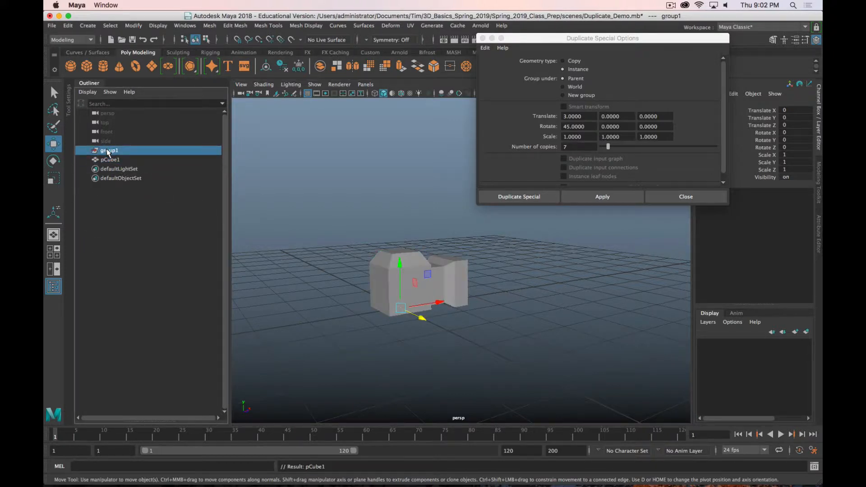
pyautogui.press('Delete')
pyautogui.click(109, 150)
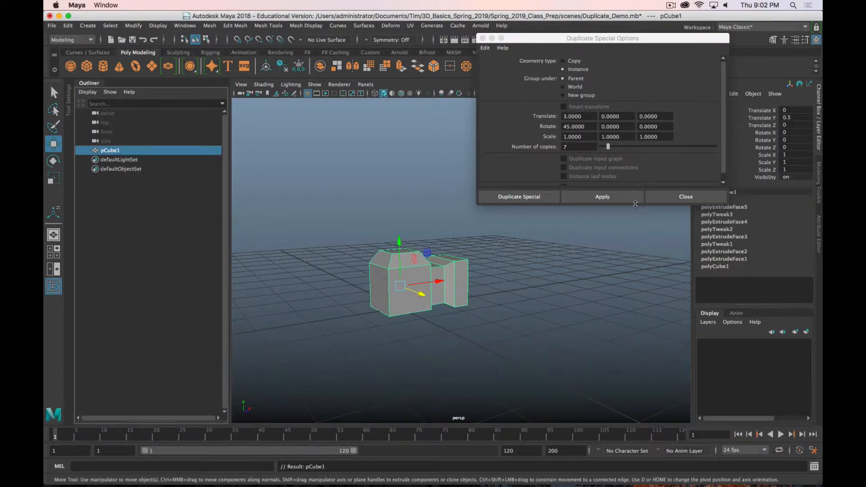
# Create 7 instances from pCube1 with an X translation of 3 and an X rotation of 45, and select the original.
pyautogui.click(537, 200)
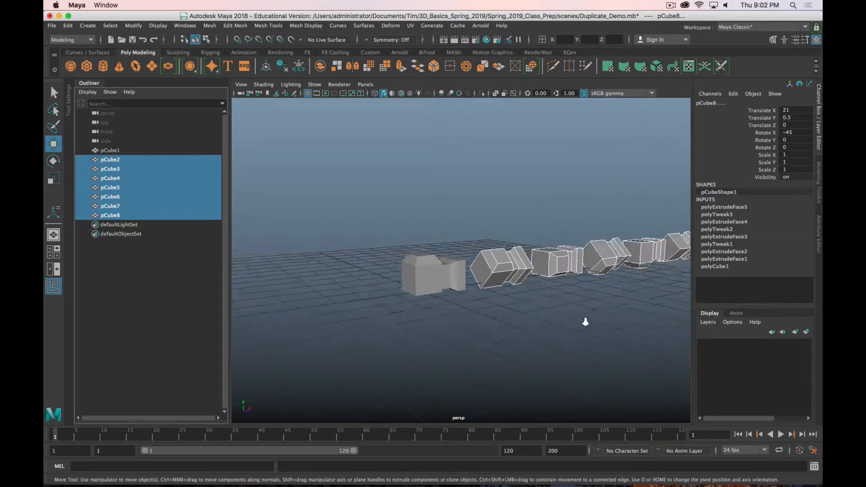
pyautogui.keyDown('alt'); pyautogui.moveTo(586, 322); pyautogui.dragTo(470, 312); pyautogui.keyUp('alt')
pyautogui.click(343, 309)
pyautogui.keyDown('alt'); pyautogui.moveTo(343, 309); pyautogui.dragTo(333, 286); pyautogui.keyUp('alt')
pyautogui.click(332, 284)
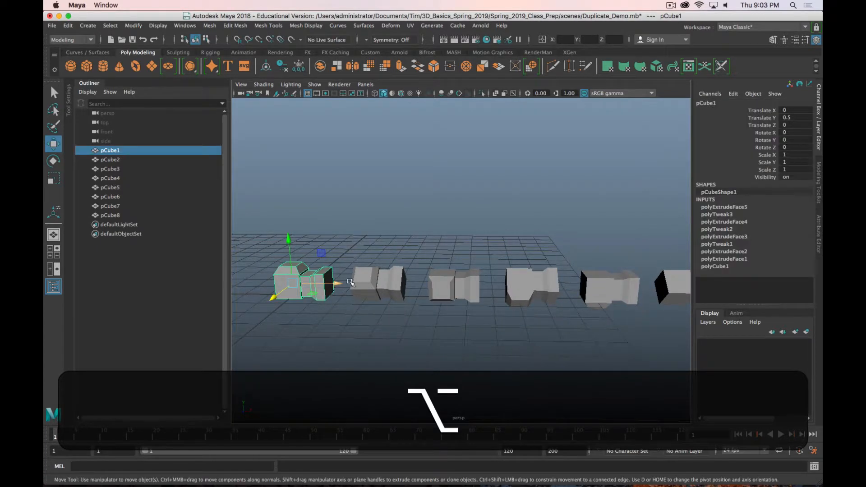
# Switch pCube1 to face mode, select the four faces around its narrow neck, and activate the Scale tool.
pyautogui.keyDown('alt'); pyautogui.moveTo(350, 282); pyautogui.dragTo(387, 279, button='middle'); pyautogui.keyUp('alt')
pyautogui.rightClick(324, 272)
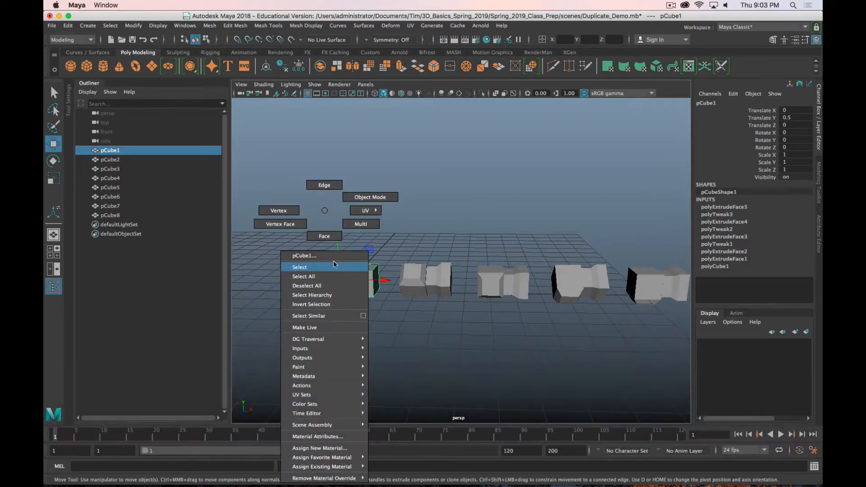
pyautogui.moveTo(334, 265); pyautogui.dragTo(326, 237, button='right')
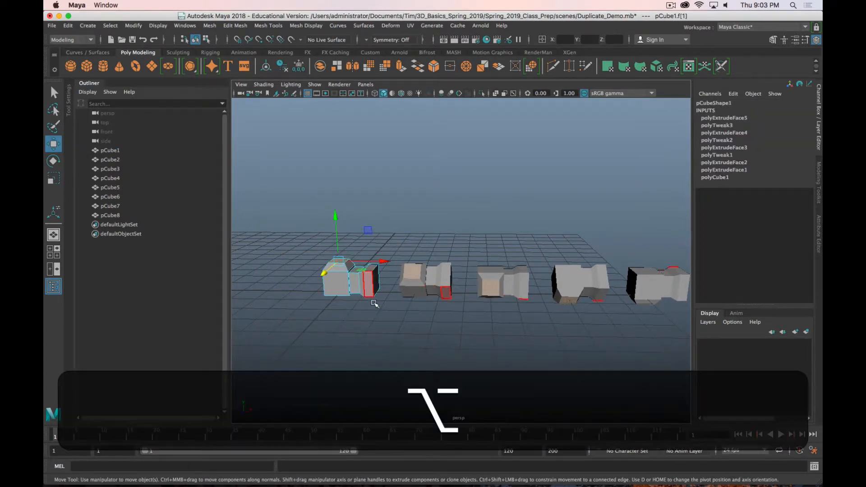
pyautogui.keyDown('alt'); pyautogui.scroll(4, 374, 303); pyautogui.keyUp('alt')
pyautogui.keyDown('alt'); pyautogui.moveTo(325, 296); pyautogui.dragTo(357, 302); pyautogui.keyUp('alt')
pyautogui.click(356, 302)
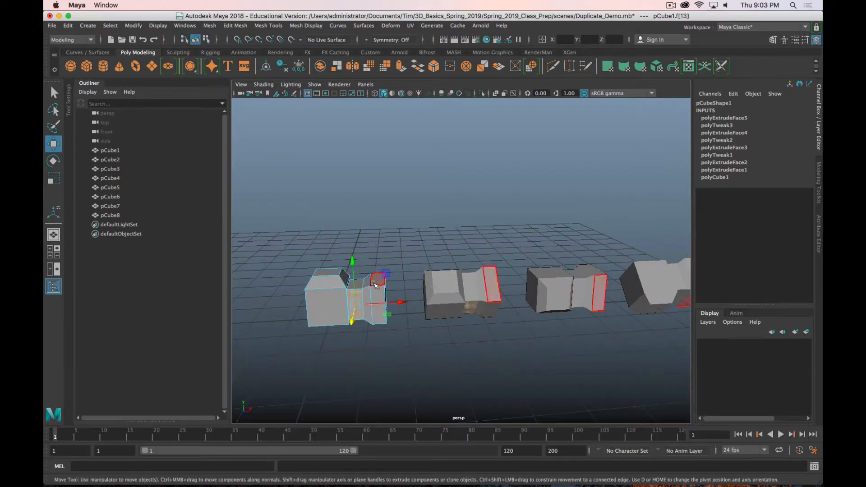
pyautogui.press('q')
pyautogui.keyDown('shift'); pyautogui.click(357, 287); pyautogui.keyUp('shift')
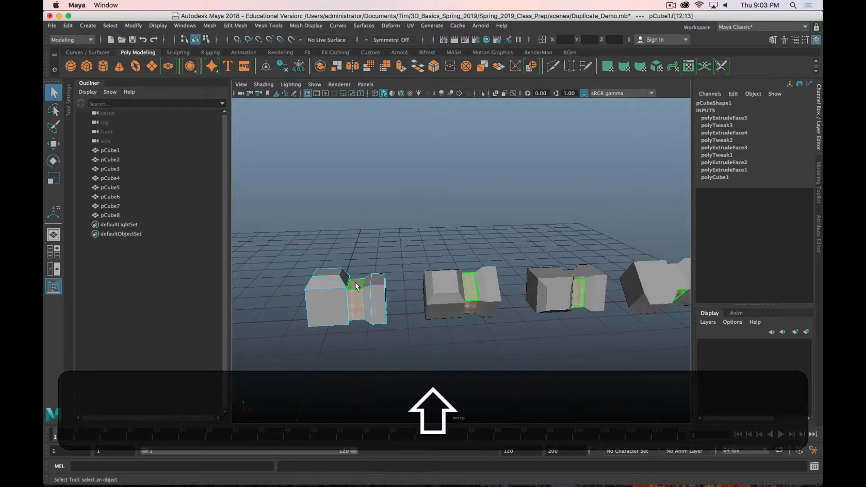
pyautogui.keyDown('shift'); pyautogui.click(358, 287); pyautogui.keyUp('shift')
pyautogui.keyDown('shift'); pyautogui.click(372, 289); pyautogui.keyUp('shift')
pyautogui.press('r')
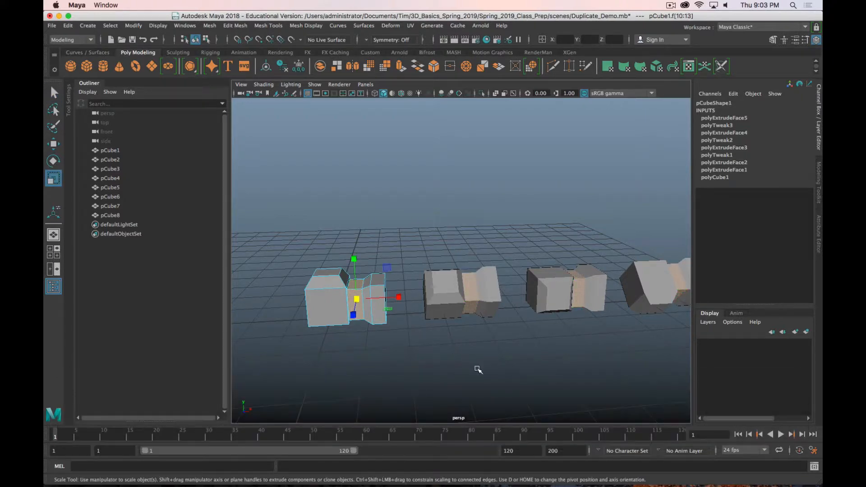
# Clear the face selection, return pCube1 to object mode, and inspect the whole row of instances.
pyautogui.keyDown('alt'); pyautogui.moveTo(478, 370); pyautogui.dragTo(342, 232); pyautogui.keyUp('alt')
pyautogui.click(479, 345)
pyautogui.scroll(-10, 474, 348)
pyautogui.keyDown('alt'); pyautogui.moveTo(506, 319); pyautogui.dragTo(454, 333, button='middle'); pyautogui.keyUp('alt')
pyautogui.keyDown('alt'); pyautogui.moveTo(449, 311); pyautogui.dragTo(519, 313); pyautogui.keyUp('alt')
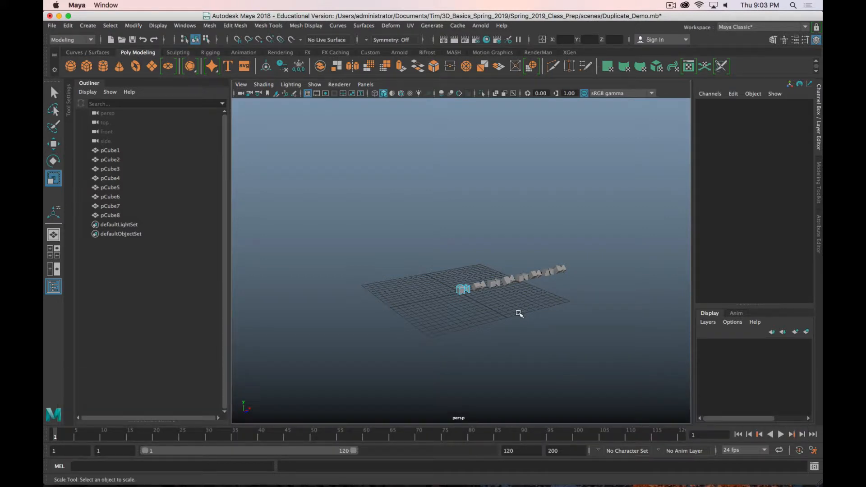
pyautogui.press('q')
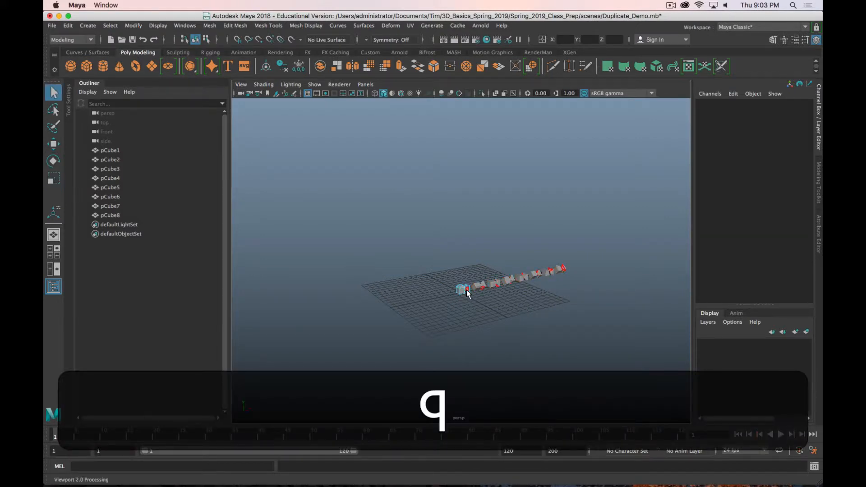
pyautogui.rightClick(467, 291)
pyautogui.moveTo(518, 208); pyautogui.dragTo(516, 199, button='right')
pyautogui.scroll(-5, 504, 231)
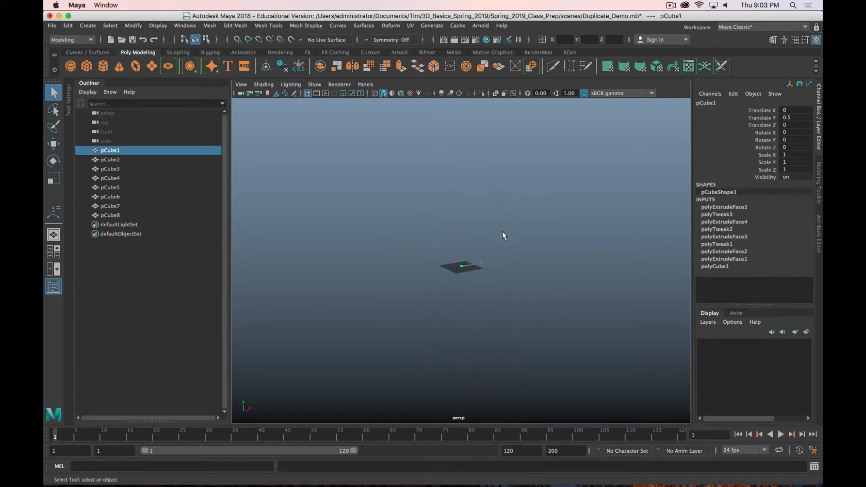
pyautogui.scroll(10, 507, 237)
pyautogui.keyDown('alt'); pyautogui.moveTo(515, 242); pyautogui.dragTo(435, 169, button='middle'); pyautogui.keyUp('alt')
pyautogui.scroll(-3, 426, 199)
# Undo the face edits and the duplication until only pCube1 is left.
pyautogui.press('z')
pyautogui.press('z')
pyautogui.press('z')
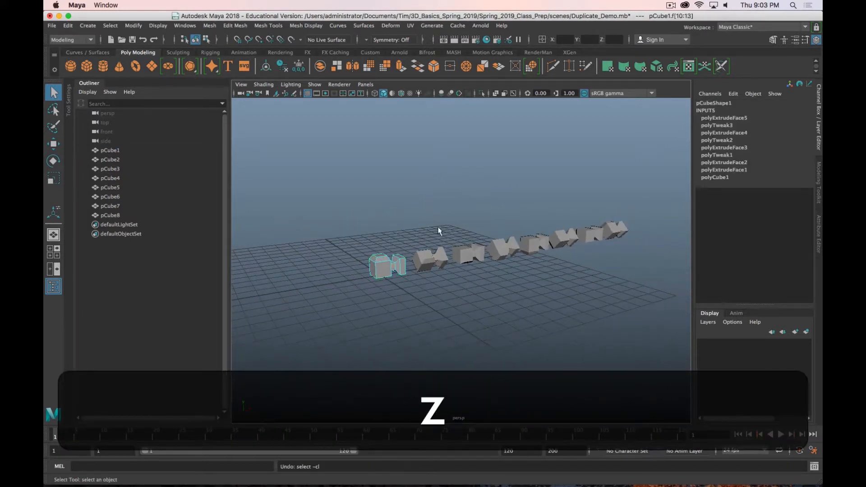
pyautogui.press('z')
pyautogui.press('z')
pyautogui.press('z')
pyautogui.press('z')
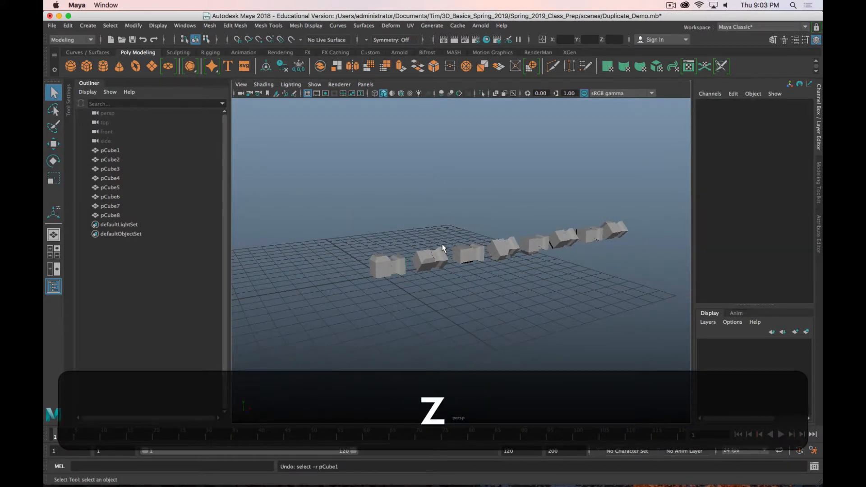
pyautogui.press('z')
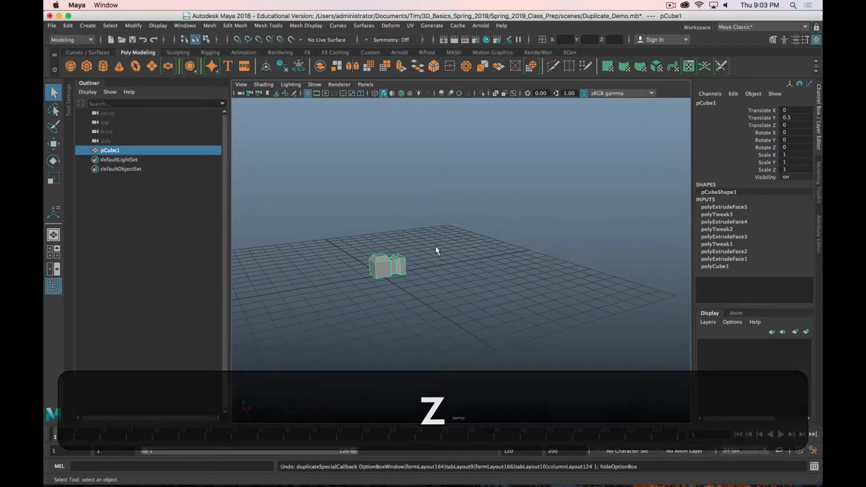
# Set the Z rotation of pCube1 to -90 so it stands on its extruded end.
pyautogui.press('super+period')
pyautogui.scroll(10, 382, 266)
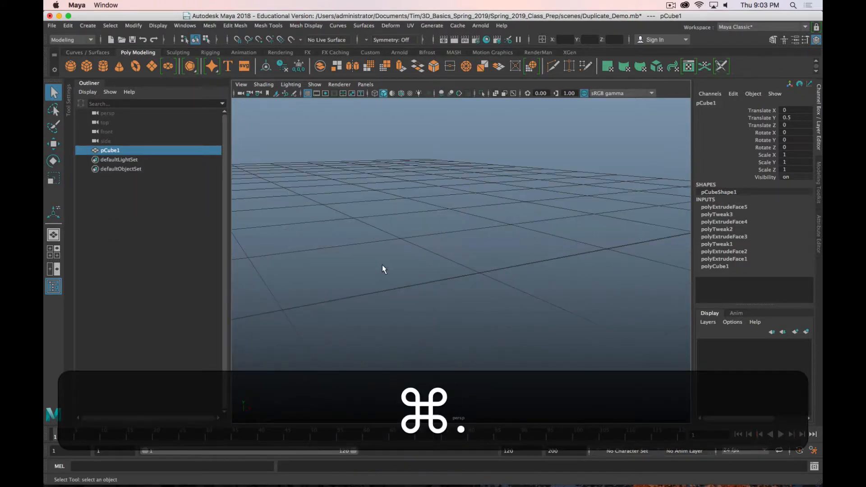
pyautogui.keyDown('alt'); pyautogui.moveTo(383, 266); pyautogui.dragTo(489, 253); pyautogui.keyUp('alt')
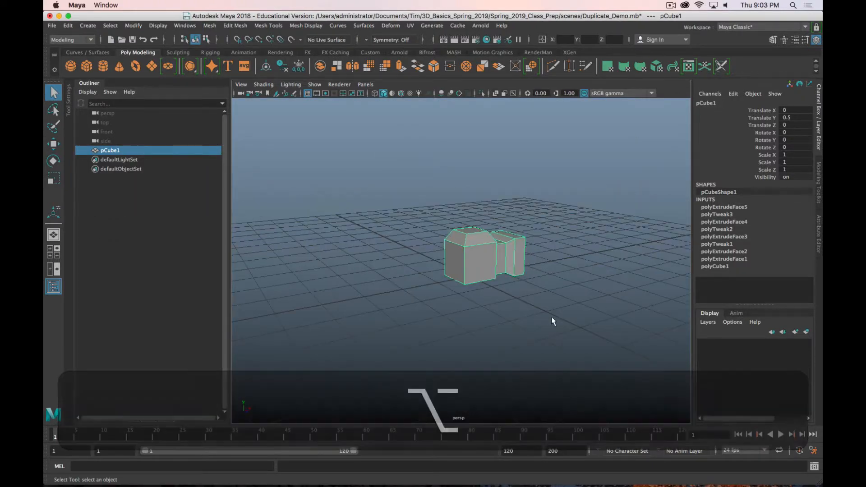
pyautogui.keyDown('alt'); pyautogui.moveTo(551, 319); pyautogui.dragTo(386, 201); pyautogui.keyUp('alt')
pyautogui.keyDown('alt'); pyautogui.moveTo(501, 221); pyautogui.dragTo(472, 218); pyautogui.keyUp('alt')
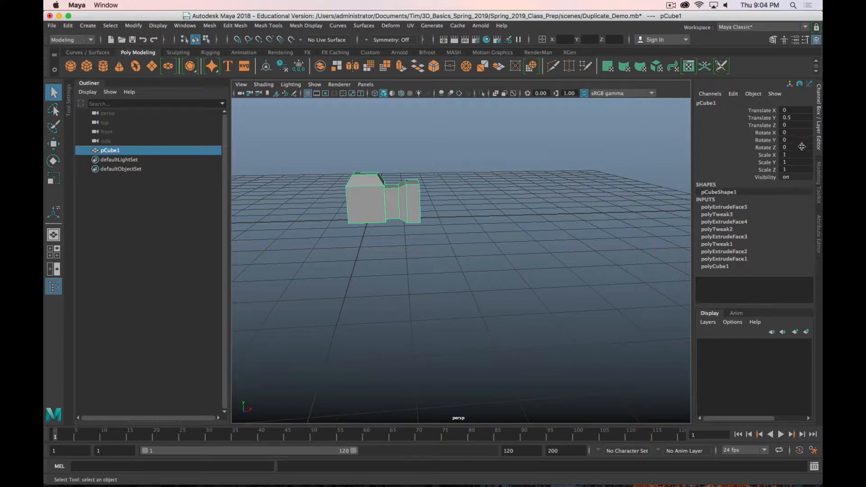
pyautogui.click(800, 149)
pyautogui.write('-90')
pyautogui.press('Return')
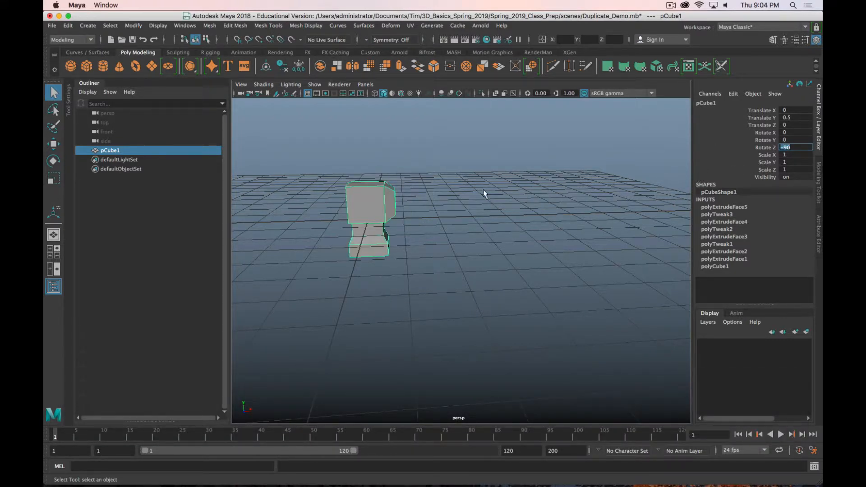
# Raise pCube1 vertically to a Y translation of about 1.47 so its base sits near the grid.
pyautogui.press('w')
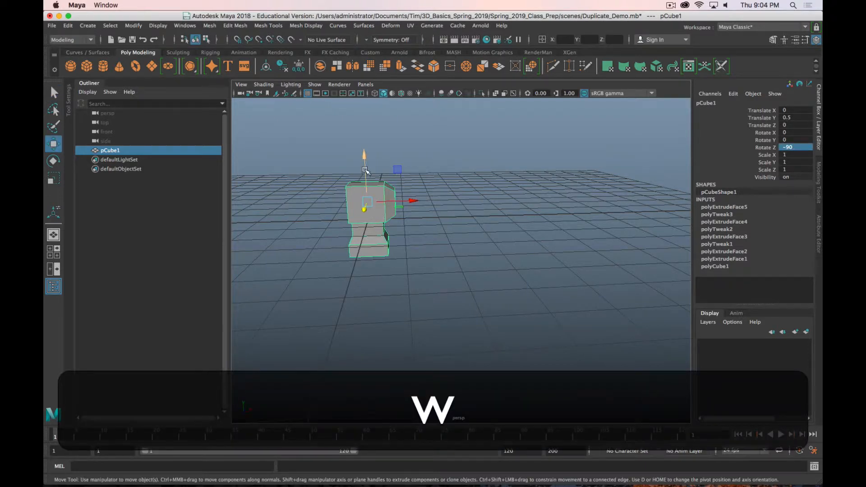
pyautogui.moveTo(365, 170); pyautogui.dragTo(366, 138)
pyautogui.scroll(5, 399, 290)
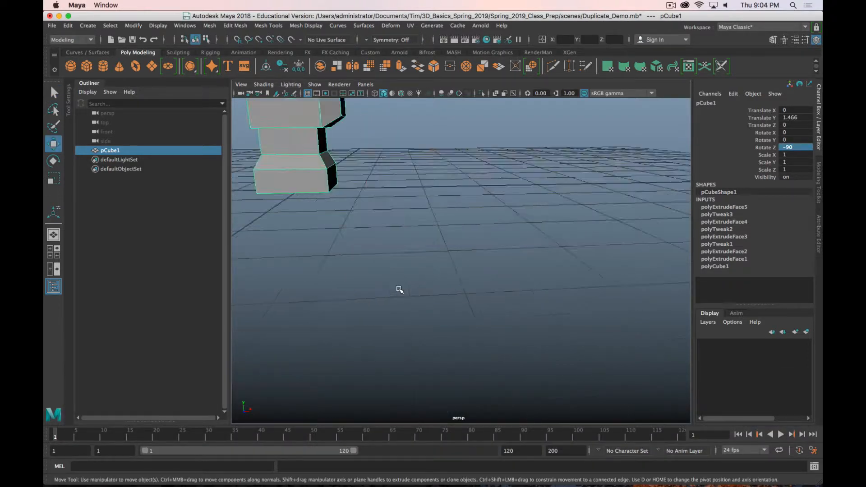
pyautogui.scroll(5, 400, 290)
pyautogui.press('super+period')
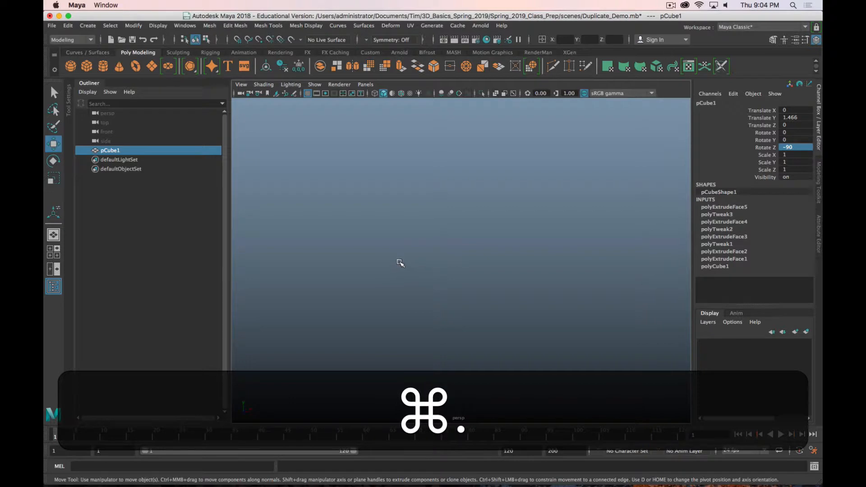
pyautogui.press('f')
# Lower pCube1's pivot to the level of its base, snapping it to a bottom corner vertex.
pyautogui.keyDown('alt'); pyautogui.moveTo(429, 312); pyautogui.dragTo(451, 234, button='middle'); pyautogui.keyUp('alt')
pyautogui.keyDown('alt'); pyautogui.moveTo(451, 237); pyautogui.dragTo(419, 244); pyautogui.keyUp('alt')
pyautogui.press('d')
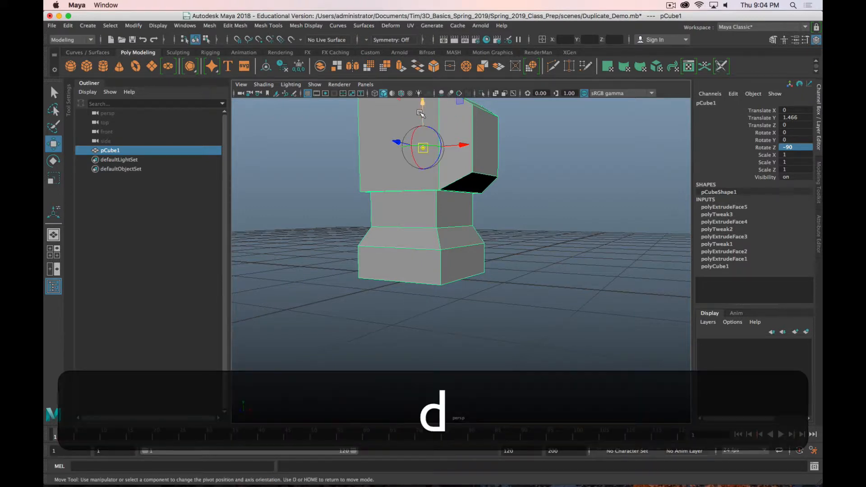
pyautogui.moveTo(422, 106); pyautogui.dragTo(459, 139)
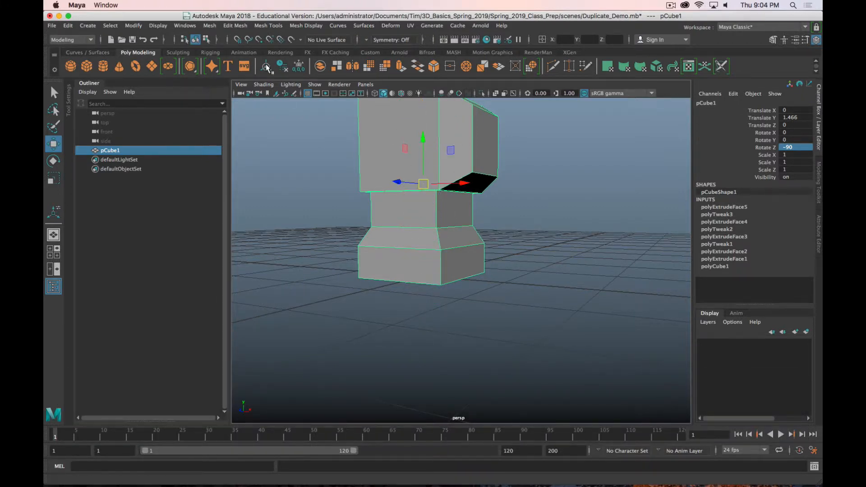
pyautogui.click(259, 42)
pyautogui.press('d')
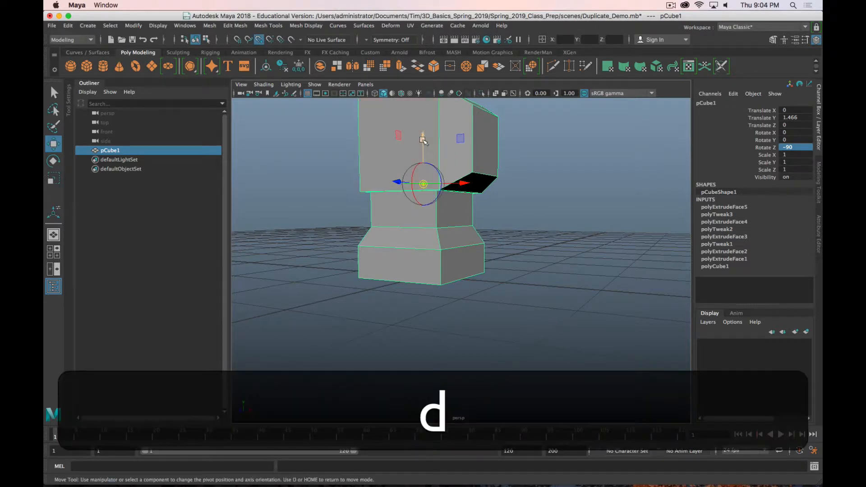
pyautogui.moveTo(424, 184); pyautogui.dragTo(444, 287)
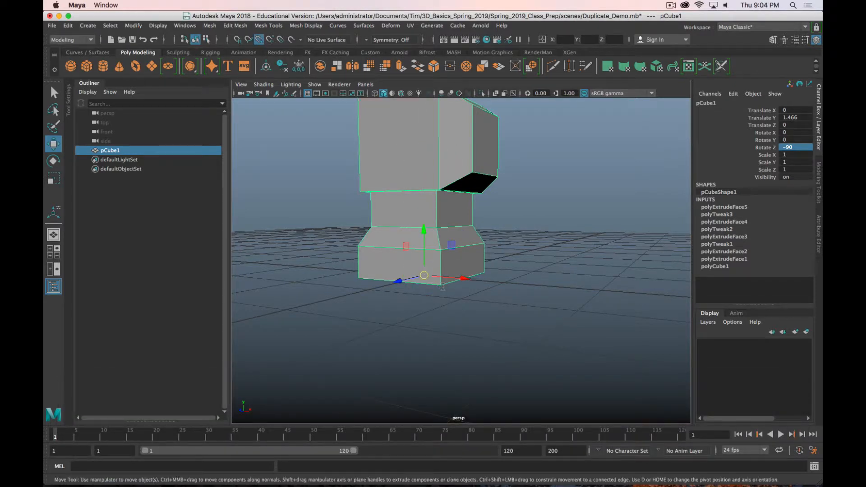
# Turn on grid snapping and lower pCube1 to a Y translation of 1.45 so its base rests on the grid.
pyautogui.press('super+period')
pyautogui.press('d')
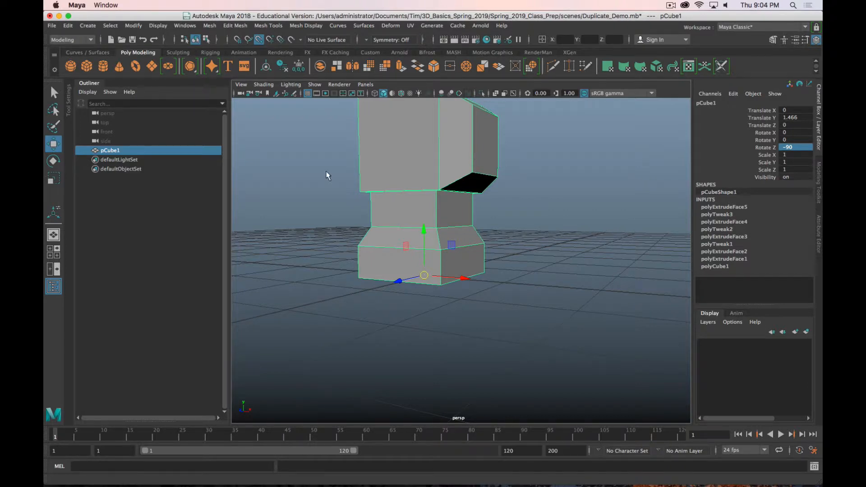
pyautogui.press('d')
pyautogui.moveTo(424, 231); pyautogui.dragTo(449, 296)
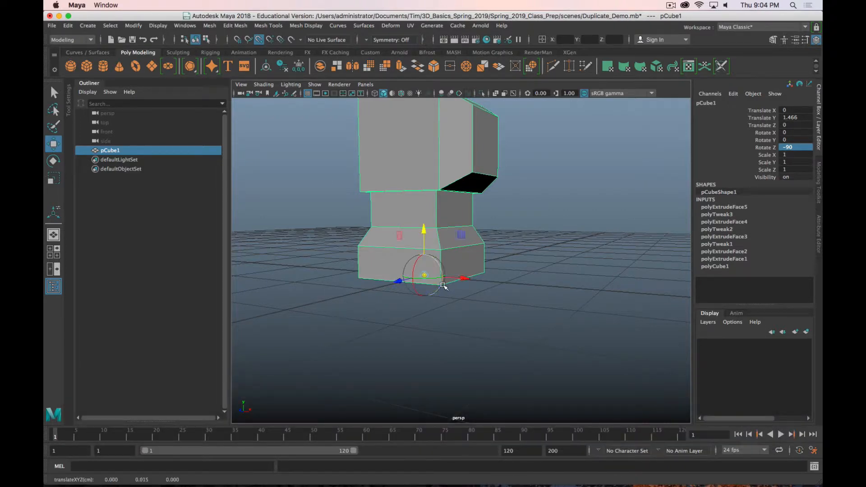
pyautogui.click(237, 39)
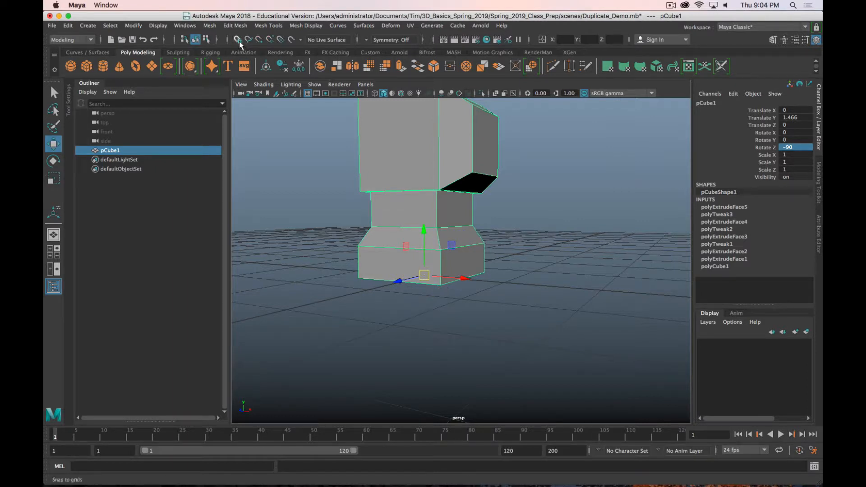
pyautogui.moveTo(424, 253); pyautogui.dragTo(441, 264)
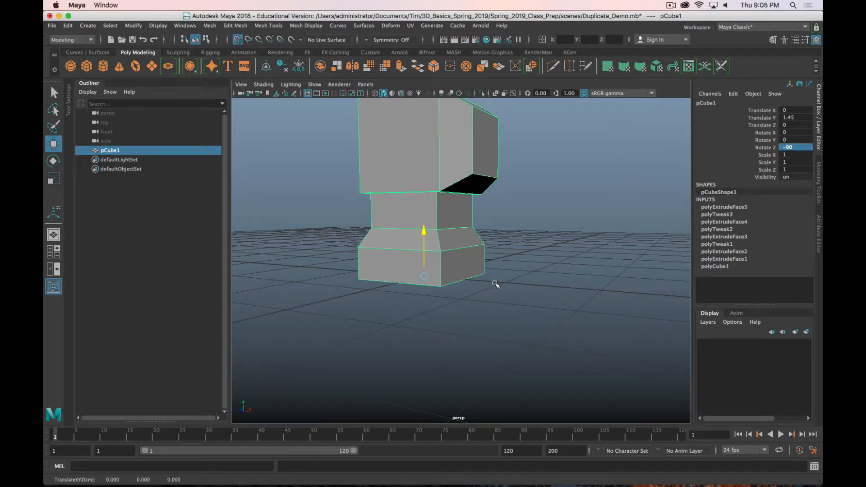
# Move pCube1 along the X axis with grid snapping to an X translation of 6.
pyautogui.moveTo(455, 329)
pyautogui.keyDown('alt'); pyautogui.mouseDown()
pyautogui.moveTo(443, 325)
pyautogui.moveTo(452, 329)
pyautogui.mouseUp(); pyautogui.keyUp('alt')
pyautogui.scroll(-4, 460, 326)
pyautogui.scroll(5, 445, 312)
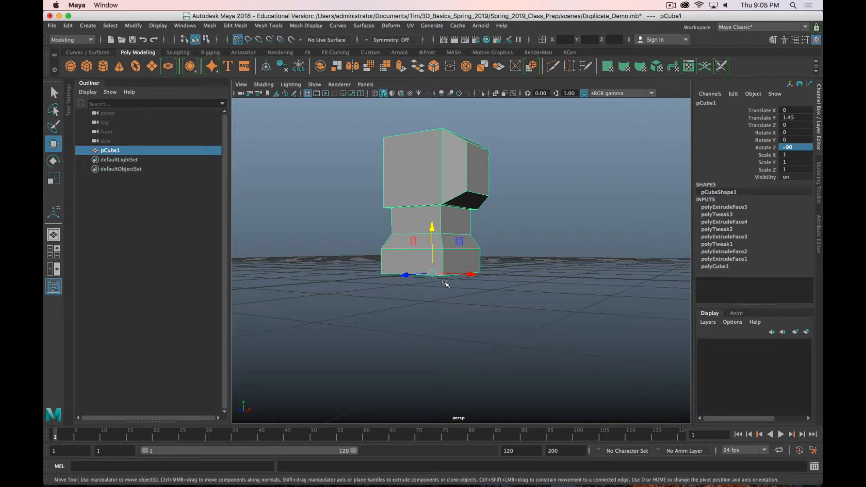
pyautogui.keyDown('alt'); pyautogui.moveTo(348, 221); pyautogui.dragTo(508, 305); pyautogui.keyUp('alt')
pyautogui.keyDown('alt'); pyautogui.moveTo(437, 277); pyautogui.dragTo(424, 267); pyautogui.keyUp('alt')
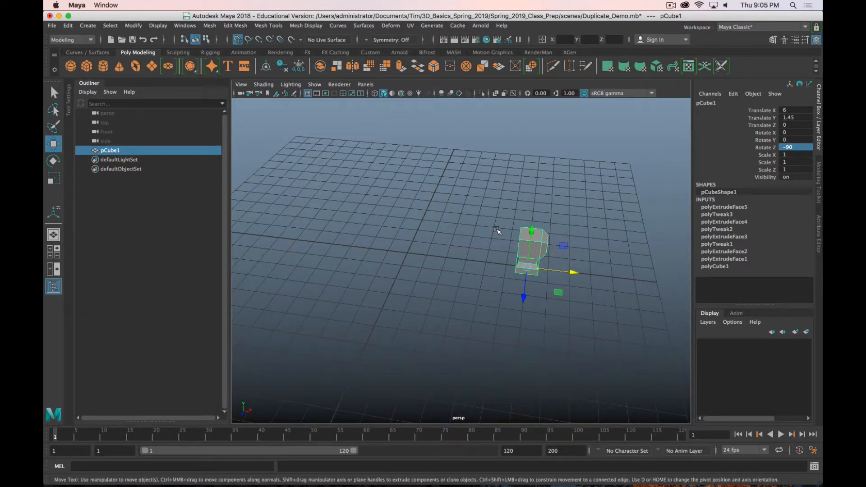
# Move only pCube1's pivot along X, snapping it to the centre of the grid.
pyautogui.press('d')
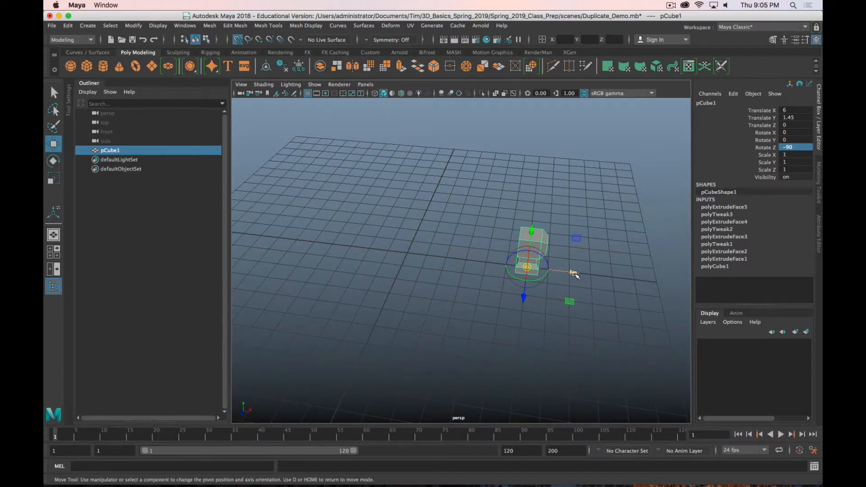
pyautogui.moveTo(573, 271); pyautogui.dragTo(406, 257)
pyautogui.press('d')
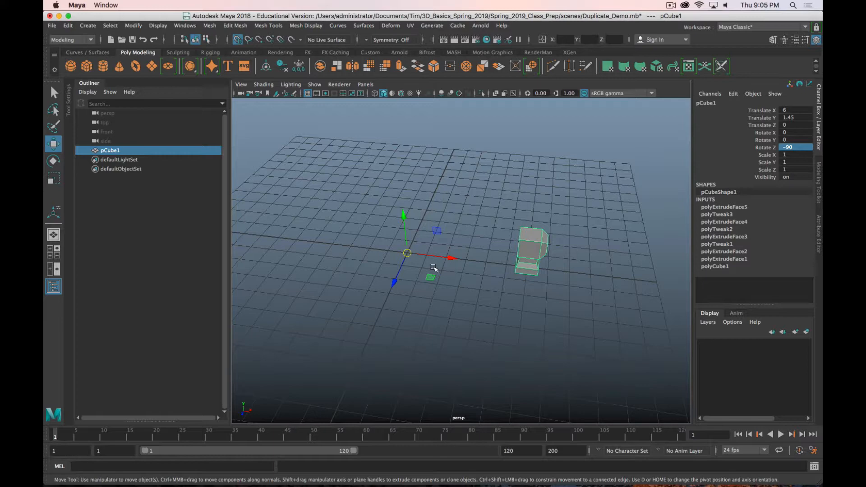
# Reset the Duplicate Special options to their defaults and set the geometry type to Instance.
pyautogui.keyDown('alt'); pyautogui.moveTo(480, 266); pyautogui.dragTo(532, 260); pyautogui.keyUp('alt')
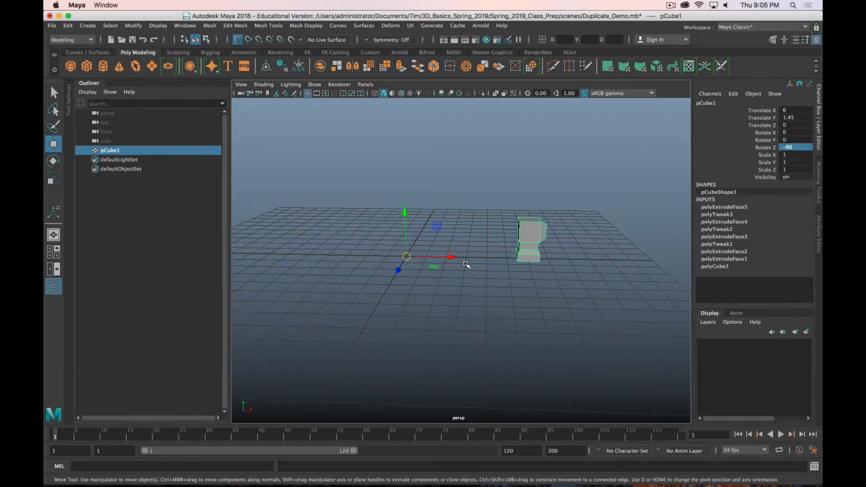
pyautogui.scroll(5, 506, 299)
pyautogui.keyDown('alt'); pyautogui.keyDown('super'); pyautogui.moveTo(512, 284); pyautogui.dragTo(471, 212); pyautogui.keyUp('super'); pyautogui.keyUp('alt')
pyautogui.scroll(-4, 470, 218)
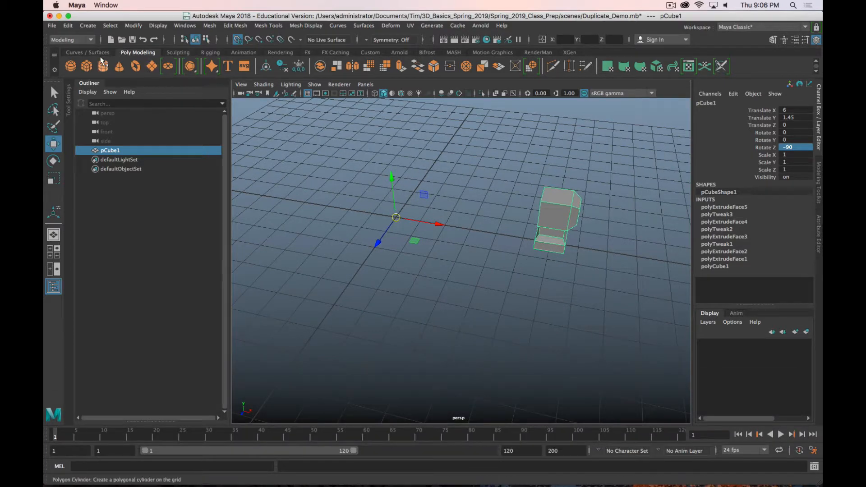
pyautogui.click(68, 26)
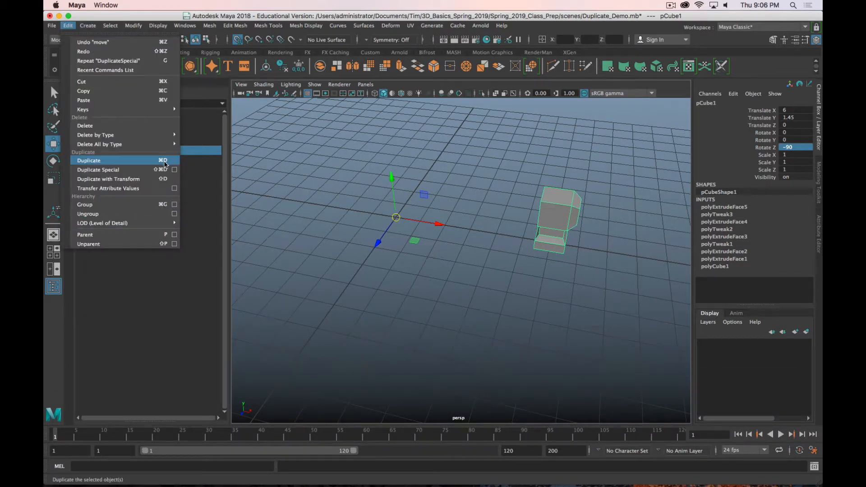
pyautogui.click(173, 171)
pyautogui.click(485, 48)
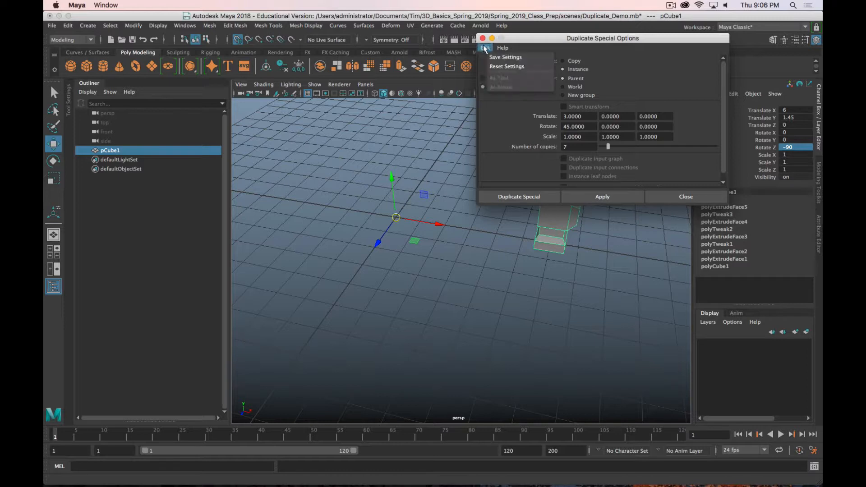
pyautogui.click(500, 67)
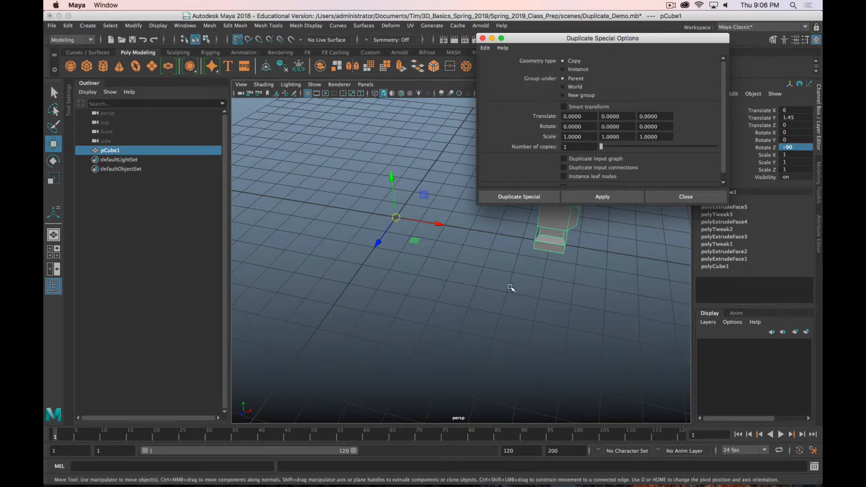
pyautogui.click(564, 69)
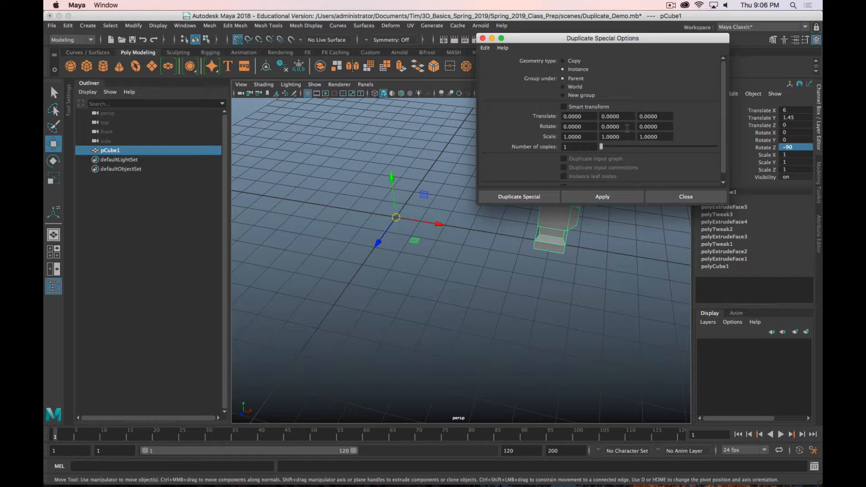
# Duplicate pCube1 around the grid centre as 35 instances with a Y rotation of 10.
pyautogui.click(612, 127)
pyautogui.write('10')
pyautogui.press('super+period')
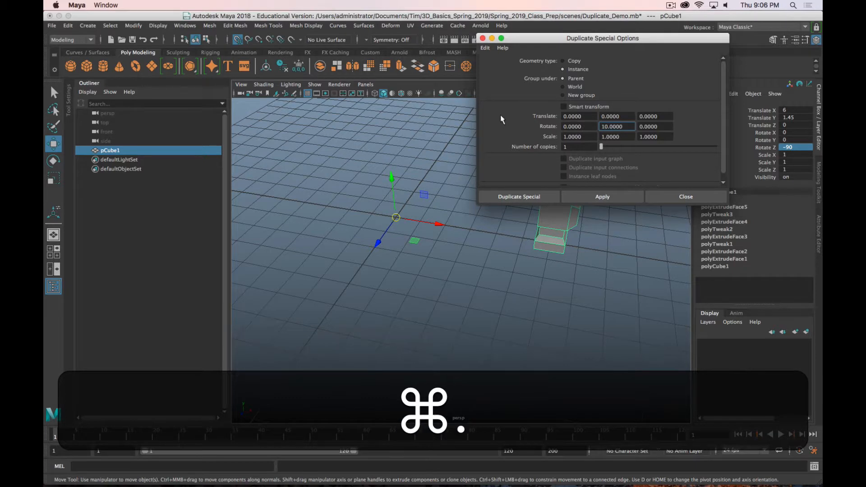
pyautogui.click(578, 146)
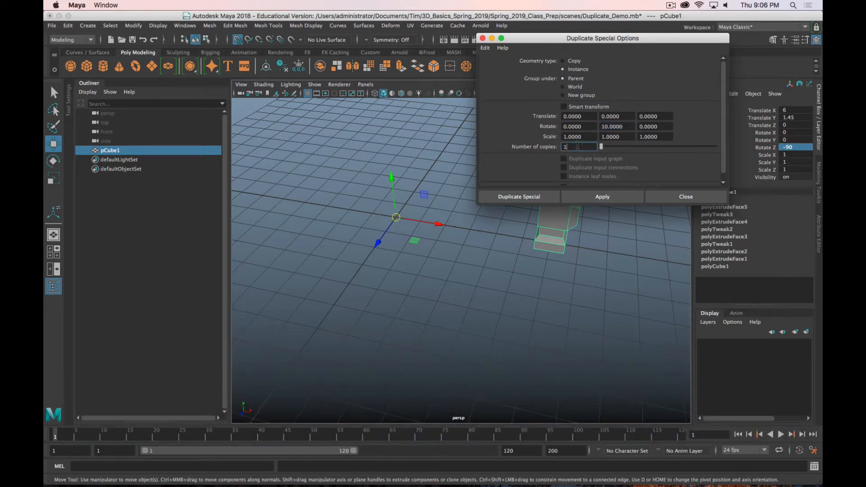
pyautogui.write('35')
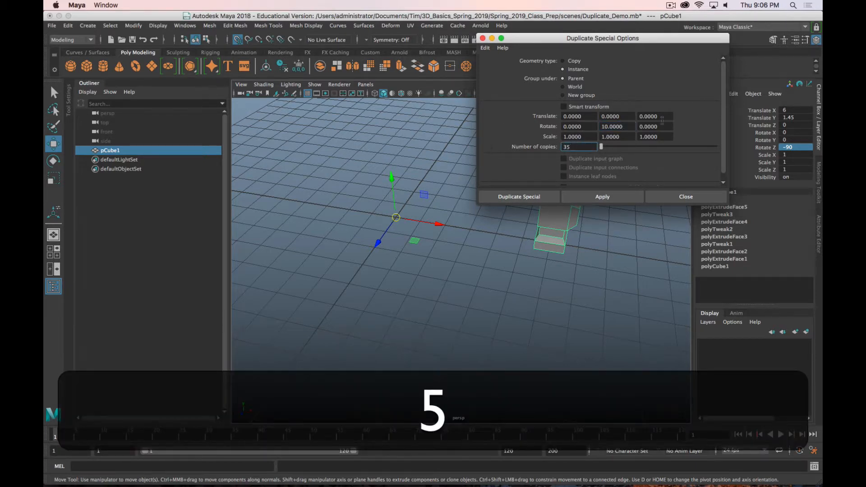
pyautogui.click(539, 196)
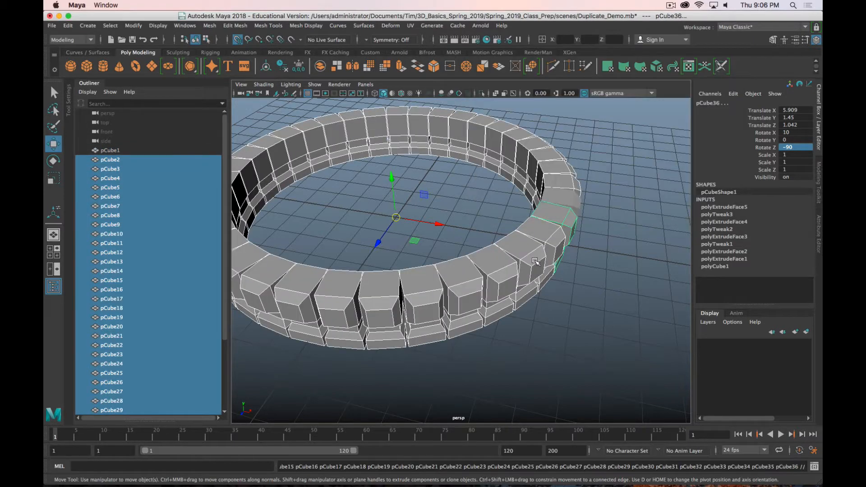
# Inspect the ring of instances and undo the duplication until only pCube1 is left.
pyautogui.scroll(-5, 535, 261)
pyautogui.click(574, 285)
pyautogui.keyDown('alt'); pyautogui.moveTo(564, 284); pyautogui.dragTo(515, 280); pyautogui.keyUp('alt')
pyautogui.click(475, 283)
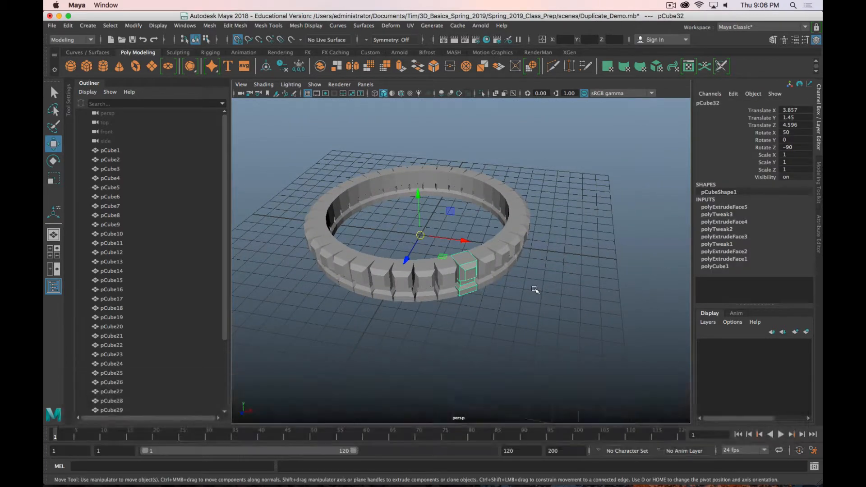
pyautogui.press('z')
pyautogui.press('z')
pyautogui.press('z')
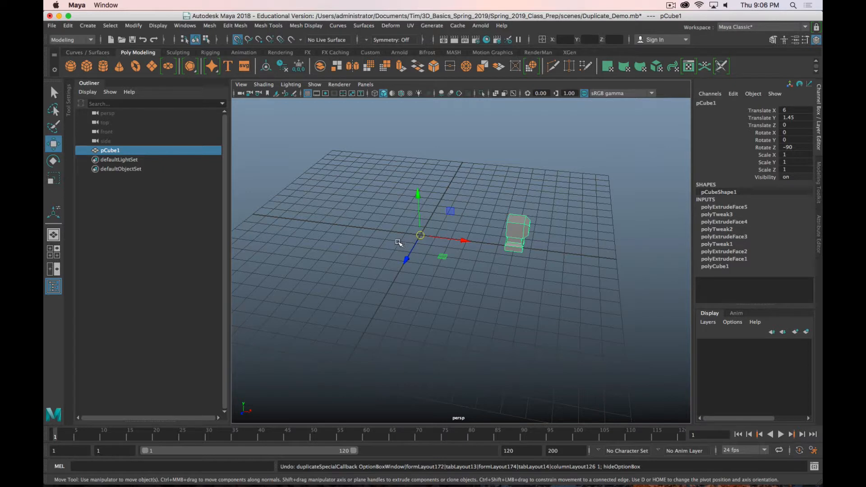
# Create 17 instances of pCube1 around the grid centre using Duplicate Special with a Y rotation of 20.
pyautogui.click(68, 26)
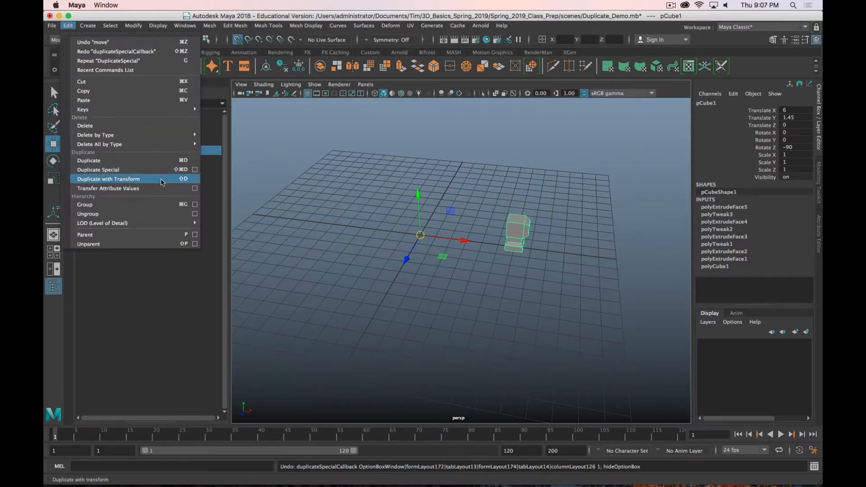
pyautogui.click(183, 167)
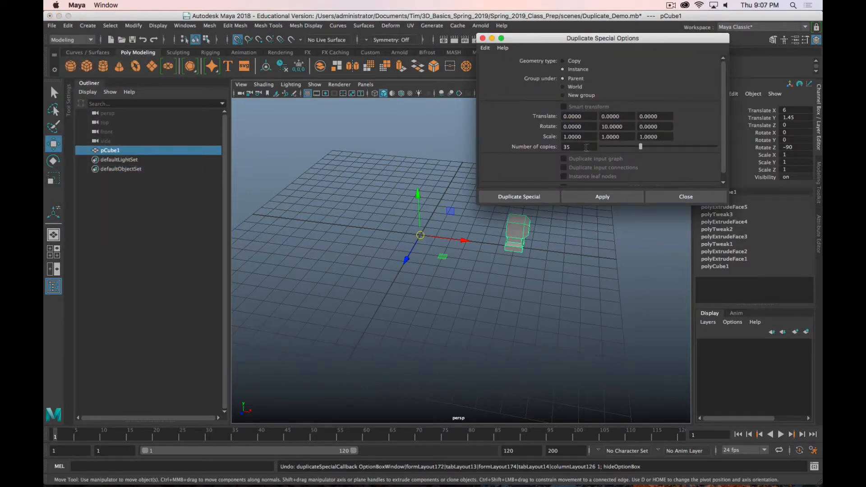
pyautogui.doubleClick(608, 127)
pyautogui.write('20')
pyautogui.moveTo(585, 146); pyautogui.dragTo(473, 146)
pyautogui.write('17')
pyautogui.click(519, 197)
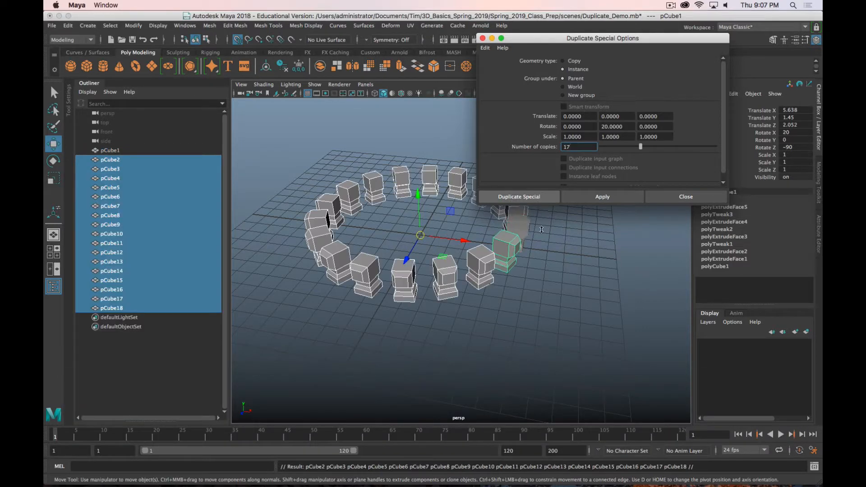
# Select pCube1 and examine the spaced ring of instances from several angles and close up.
pyautogui.click(559, 312)
pyautogui.keyDown('alt'); pyautogui.moveTo(559, 313); pyautogui.dragTo(481, 273); pyautogui.keyUp('alt')
pyautogui.click(481, 274)
pyautogui.click(516, 258)
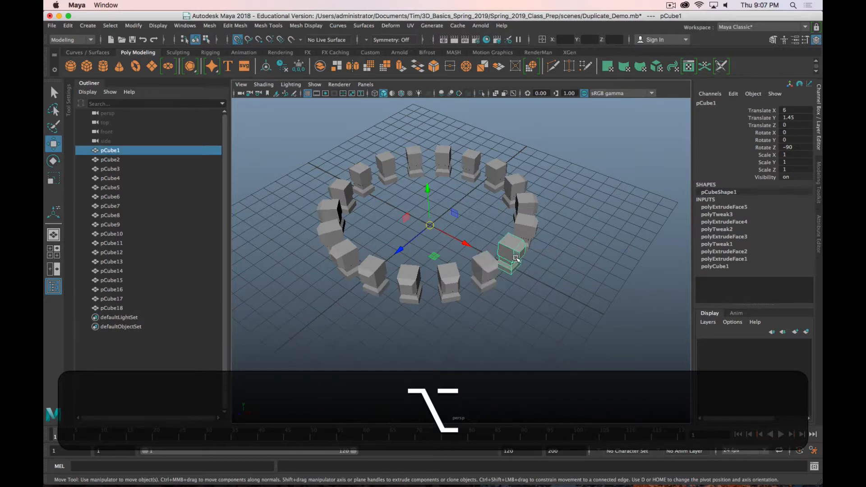
pyautogui.press('q')
pyautogui.keyDown('alt'); pyautogui.moveTo(519, 304); pyautogui.dragTo(498, 258); pyautogui.keyUp('alt')
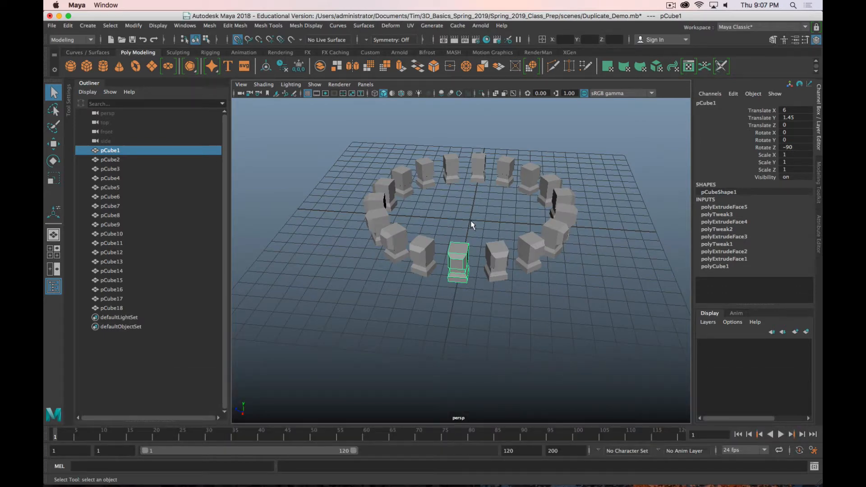
pyautogui.keyDown('alt'); pyautogui.moveTo(487, 274); pyautogui.dragTo(557, 201, button='right'); pyautogui.keyUp('alt')
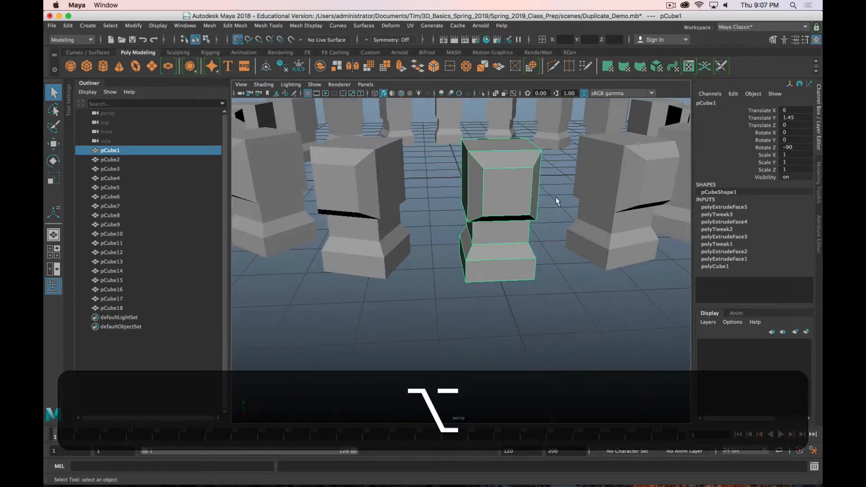
pyautogui.moveTo(557, 202)
pyautogui.keyDown('alt'); pyautogui.mouseDown()
pyautogui.moveTo(514, 199)
pyautogui.moveTo(569, 205)
pyautogui.mouseUp(); pyautogui.keyUp('alt')
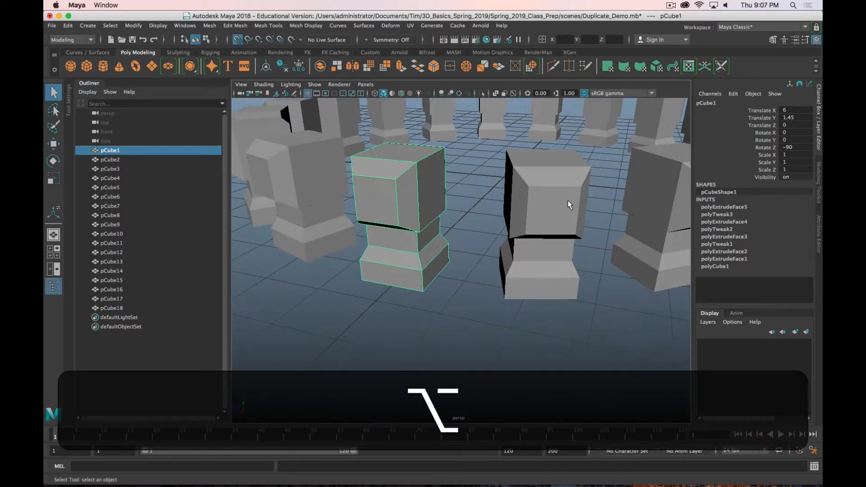
pyautogui.keyDown('alt'); pyautogui.moveTo(564, 236); pyautogui.dragTo(526, 237, button='right'); pyautogui.keyUp('alt')
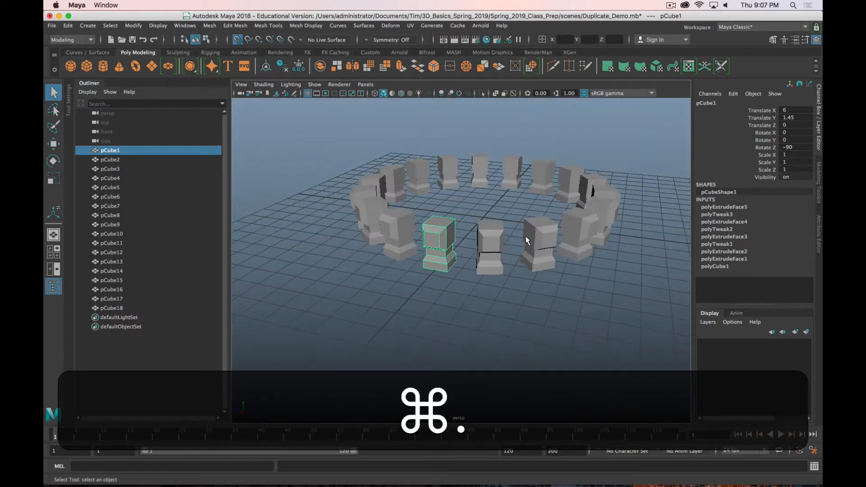
# Extrude pCube1's outward-facing upper face outward along X on the instanced ring and try scaling the extruded face down.
pyautogui.click(483, 236)
pyautogui.keyDown('alt'); pyautogui.moveTo(441, 250); pyautogui.dragTo(452, 234); pyautogui.keyUp('alt')
pyautogui.click(452, 233)
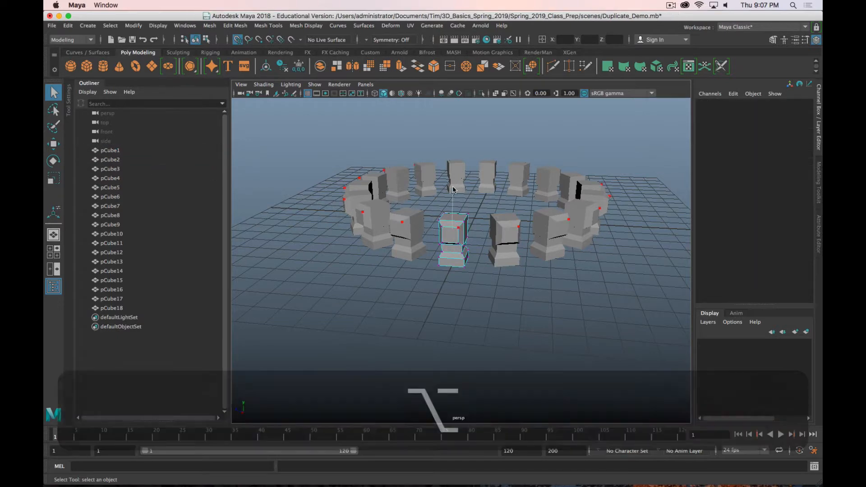
pyautogui.rightClick(452, 211)
pyautogui.click(452, 236)
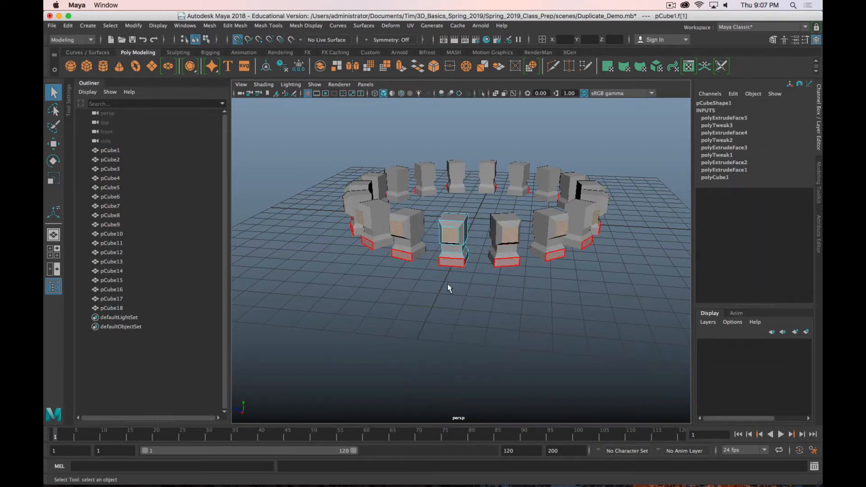
pyautogui.keyDown('alt'); pyautogui.moveTo(448, 283); pyautogui.dragTo(565, 290); pyautogui.keyUp('alt')
pyautogui.press('w')
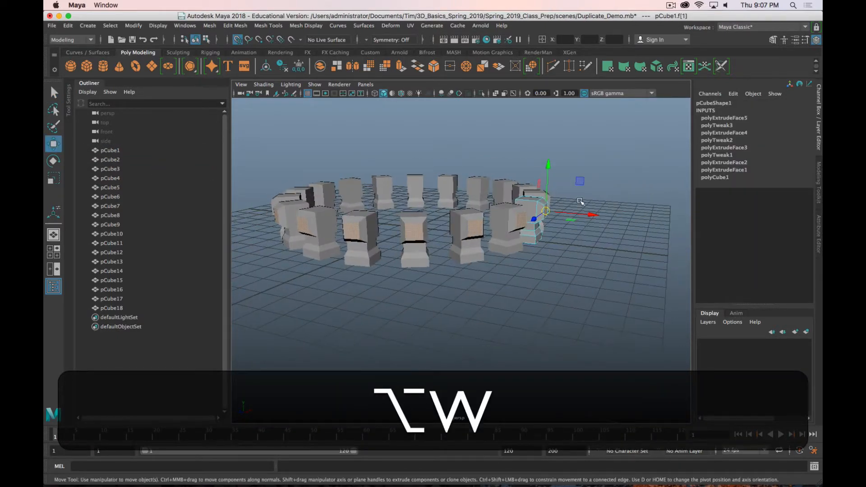
pyautogui.keyDown('shift'); pyautogui.moveTo(592, 214); pyautogui.dragTo(601, 216); pyautogui.keyUp('shift')
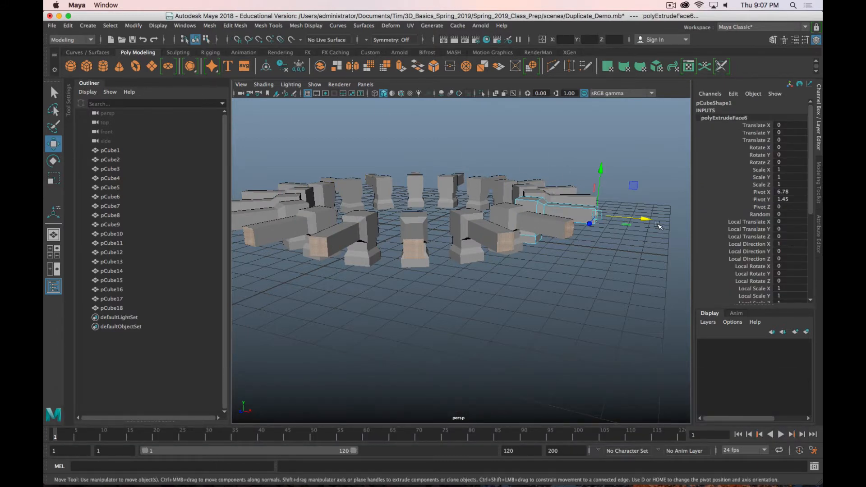
pyautogui.moveTo(647, 219); pyautogui.dragTo(628, 249)
pyautogui.press('r')
# Undo the scaling, the face extrusion and the face selection on the instanced ring.
pyautogui.press('z')
pyautogui.press('z')
pyautogui.press('z')
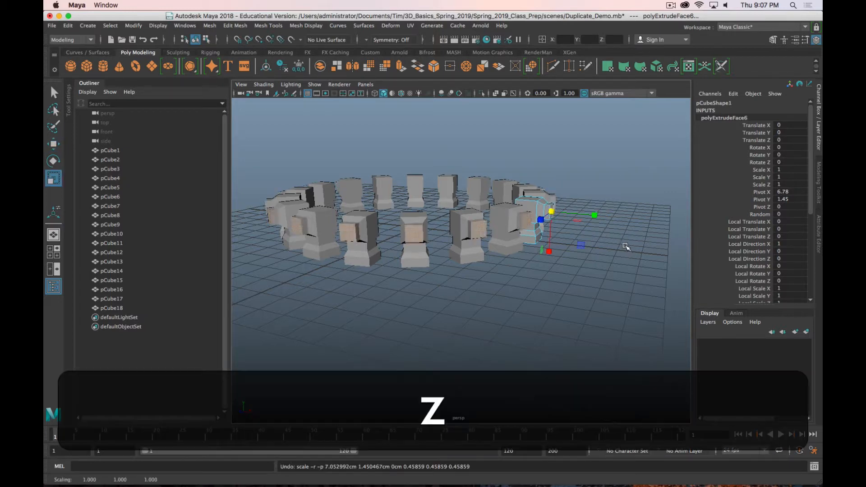
pyautogui.press('s')
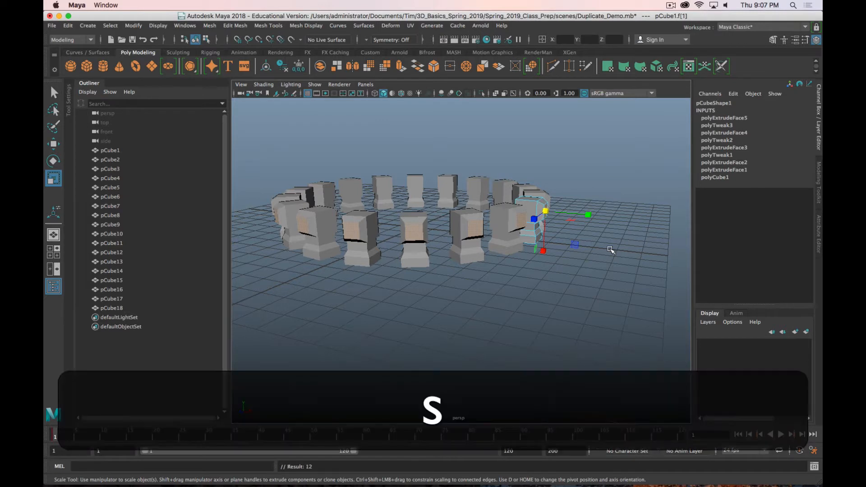
pyautogui.press('z')
pyautogui.press('z')
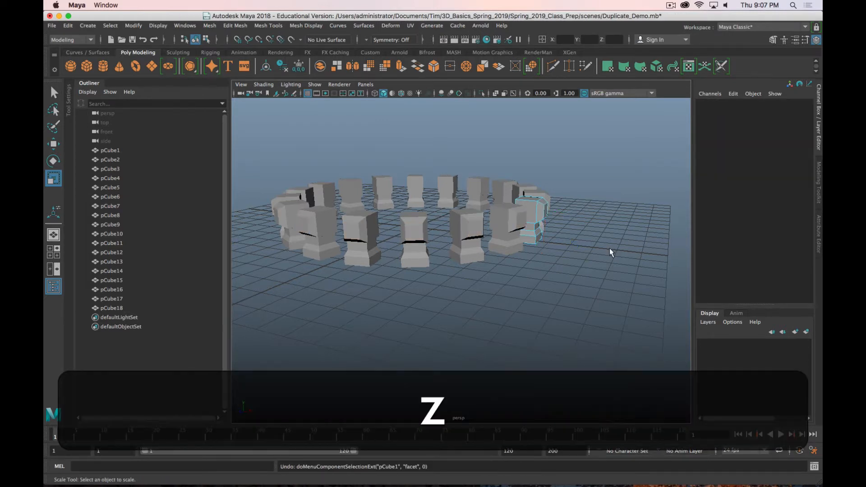
pyautogui.press('z')
pyautogui.press('z')
pyautogui.press('z')
pyautogui.press('z')
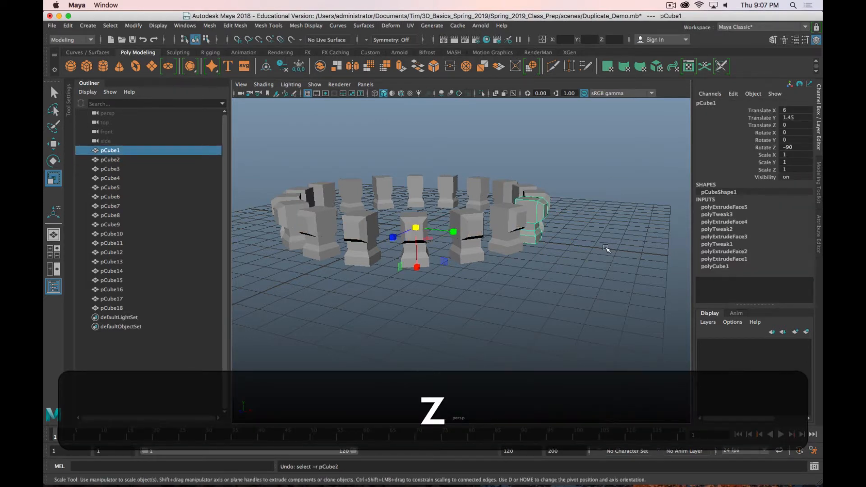
pyautogui.press('z')
pyautogui.press('z')
pyautogui.press('z')
pyautogui.keyDown('alt'); pyautogui.moveTo(597, 247); pyautogui.dragTo(513, 200); pyautogui.keyUp('alt')
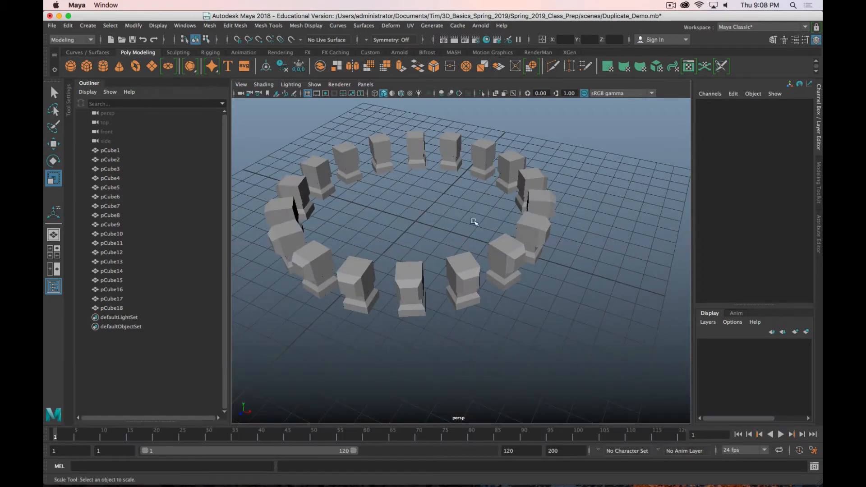
# Undo the instance ring, the pivot shift and the X move until only pCube1 remains at the grid centre.
pyautogui.scroll(5, 470, 248)
pyautogui.keyDown('alt'); pyautogui.moveTo(470, 248); pyautogui.dragTo(445, 309, button='right'); pyautogui.keyUp('alt')
pyautogui.keyDown('alt'); pyautogui.moveTo(445, 309); pyautogui.dragTo(428, 253); pyautogui.keyUp('alt')
pyautogui.click(427, 248)
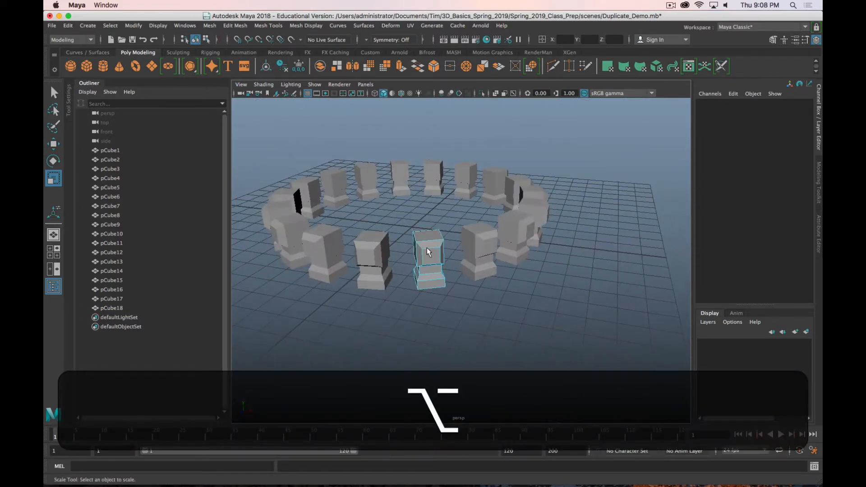
pyautogui.press('z')
pyautogui.press('z')
pyautogui.press('z')
pyautogui.press('z')
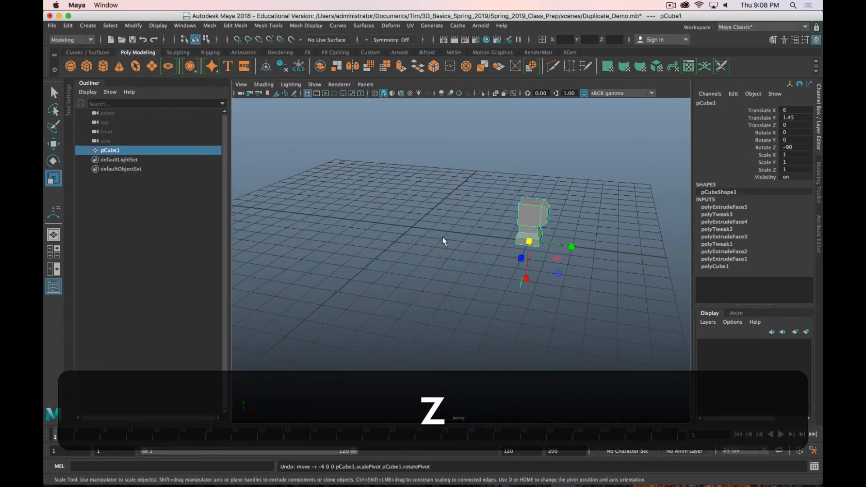
pyautogui.hotkey('shift', 'z')
pyautogui.press('z')
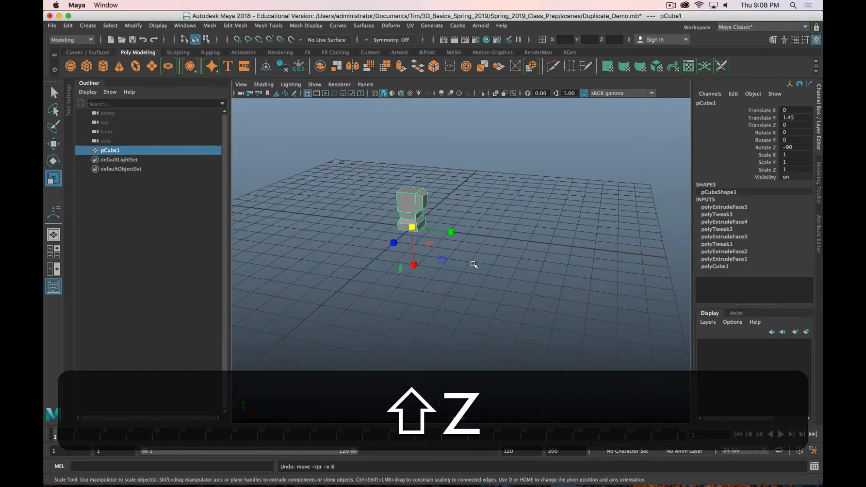
# Move pCube1 along X away from the grid centre to a Translate X of about 7.
pyautogui.press('q')
pyautogui.keyDown('alt'); pyautogui.moveTo(353, 288); pyautogui.dragTo(393, 257, button='right'); pyautogui.keyUp('alt')
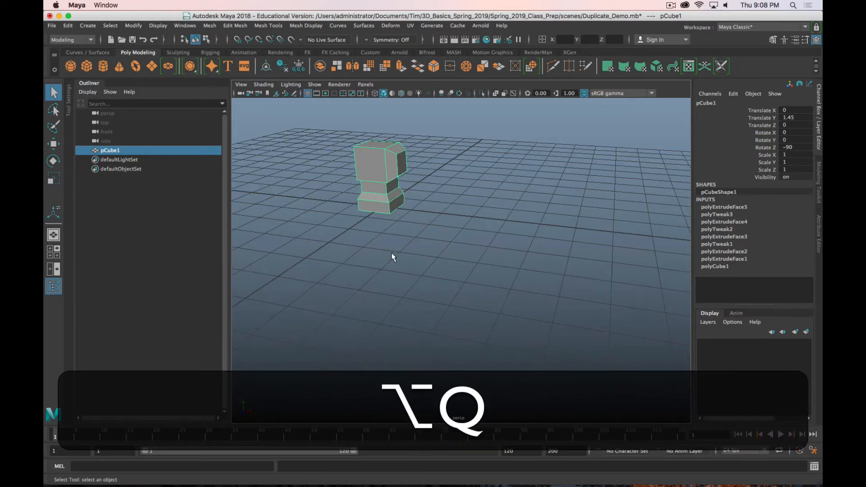
pyautogui.keyDown('alt'); pyautogui.moveTo(392, 256); pyautogui.dragTo(405, 302, button='middle'); pyautogui.keyUp('alt')
pyautogui.keyDown('alt'); pyautogui.moveTo(405, 302); pyautogui.dragTo(377, 291); pyautogui.keyUp('alt')
pyautogui.scroll(5, 378, 296)
pyautogui.scroll(-5, 378, 296)
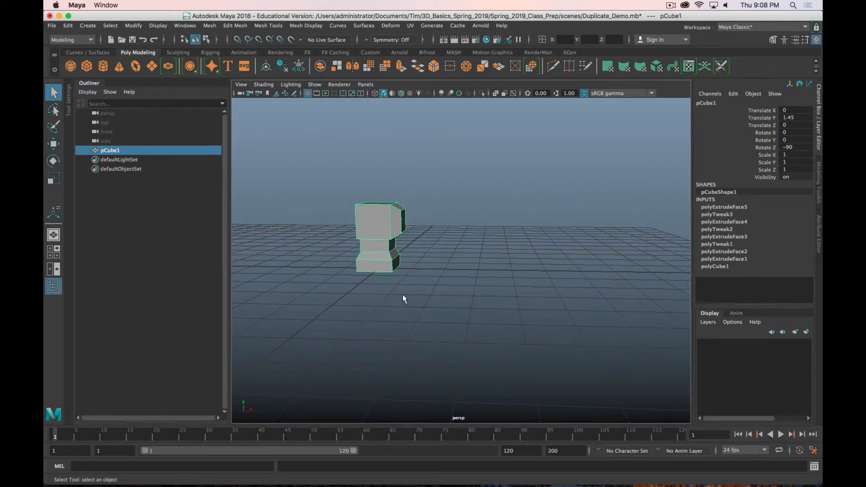
pyautogui.press('w')
pyautogui.moveTo(436, 270); pyautogui.dragTo(672, 273)
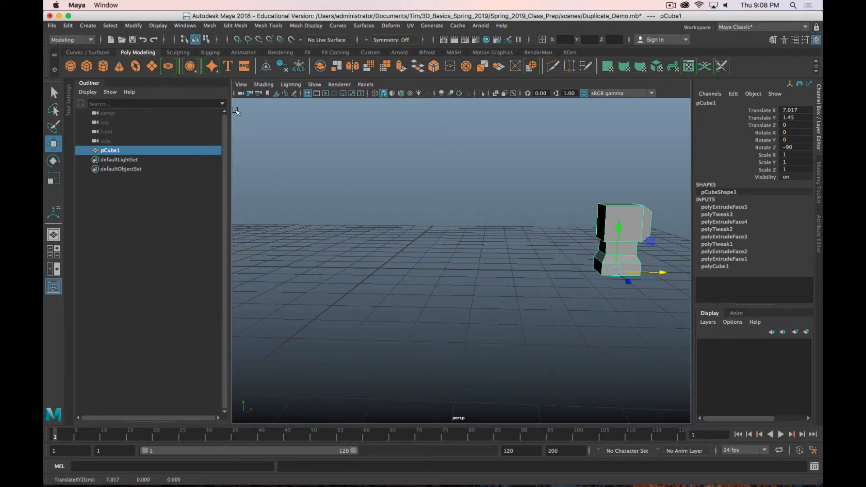
# Relocate pCube1's pivot along X to the grid centre using grid snapping, leaving the object in place.
pyautogui.keyDown('alt'); pyautogui.moveTo(608, 334); pyautogui.dragTo(527, 311, button='right'); pyautogui.keyUp('alt')
pyautogui.keyDown('alt'); pyautogui.moveTo(527, 312); pyautogui.dragTo(488, 304); pyautogui.keyUp('alt')
pyautogui.hotkey('alt', 'd')
pyautogui.press('d')
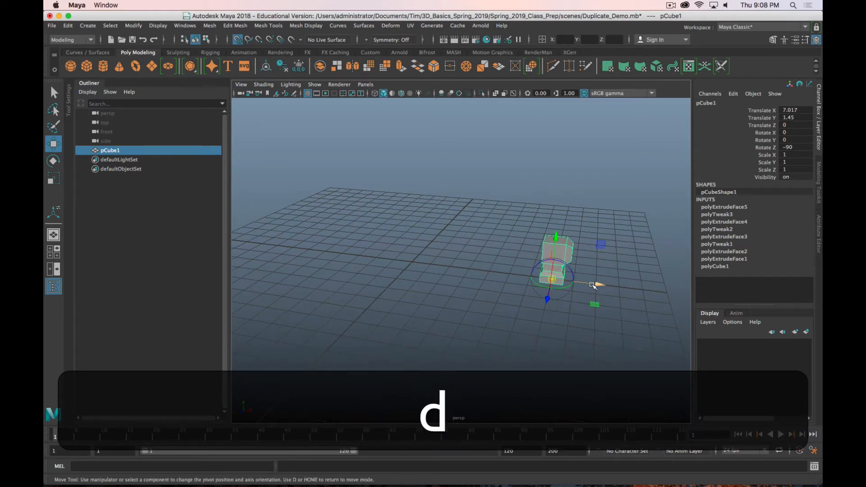
pyautogui.moveTo(600, 285); pyautogui.dragTo(416, 265)
pyautogui.press('d')
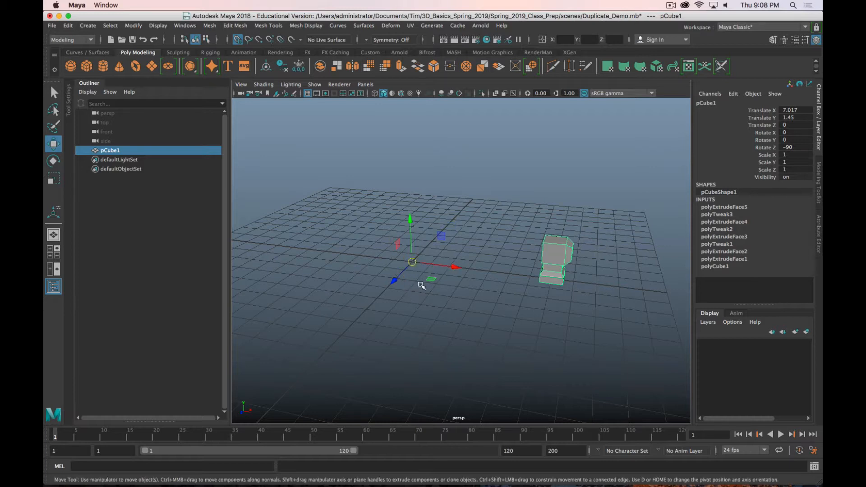
# Try rotating pCube1 around its relocated pivot and undo the rotation.
pyautogui.press('e')
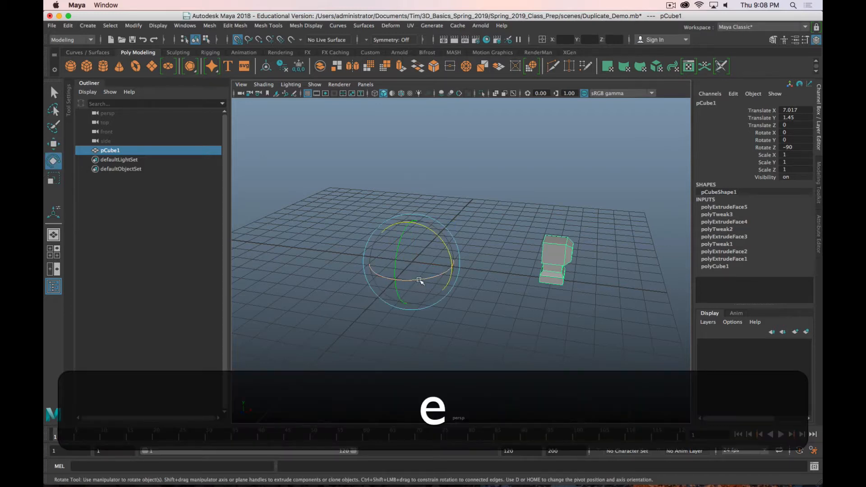
pyautogui.moveTo(417, 283); pyautogui.dragTo(508, 255)
pyautogui.press('z')
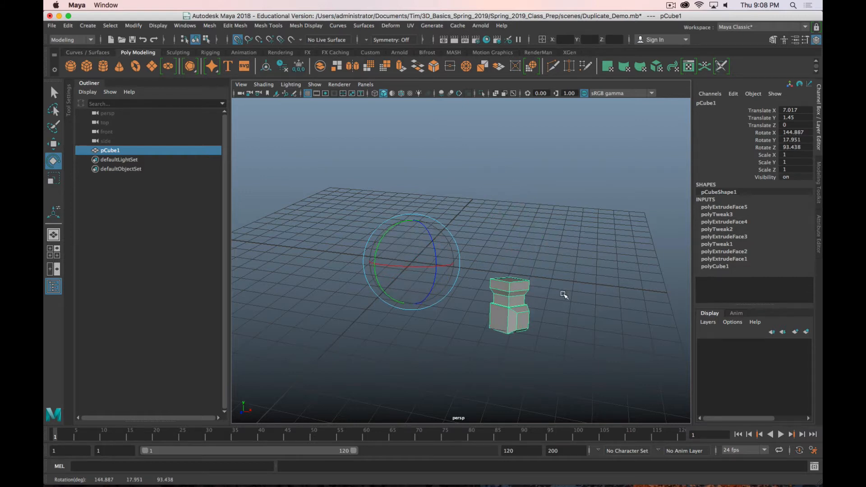
pyautogui.press('z')
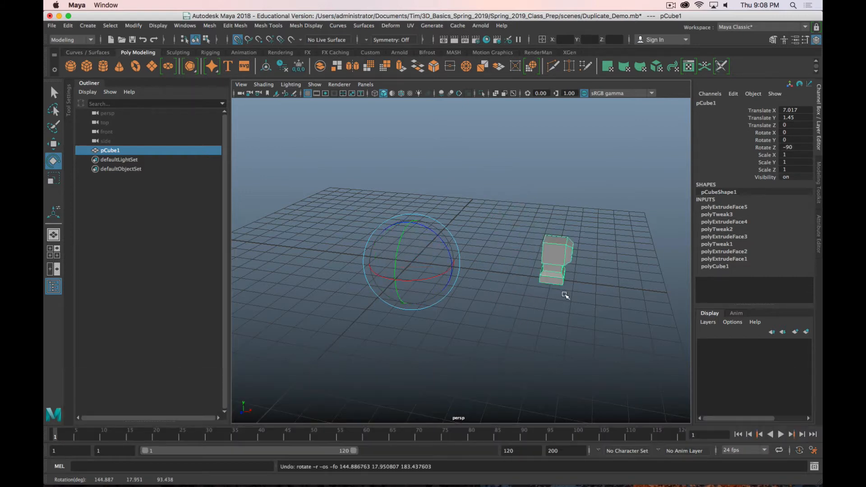
# Create 17 instances of pCube1 around its relocated pivot using Duplicate Special with a Y rotation of 20, and inspect the ring.
pyautogui.click(68, 25)
pyautogui.click(175, 171)
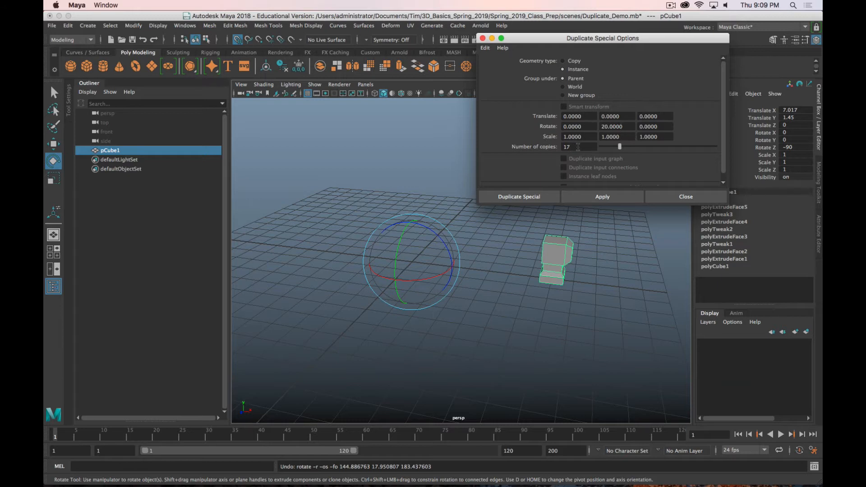
pyautogui.press('super+period')
pyautogui.scroll(-1, 545, 148)
pyautogui.scroll(1, 543, 148)
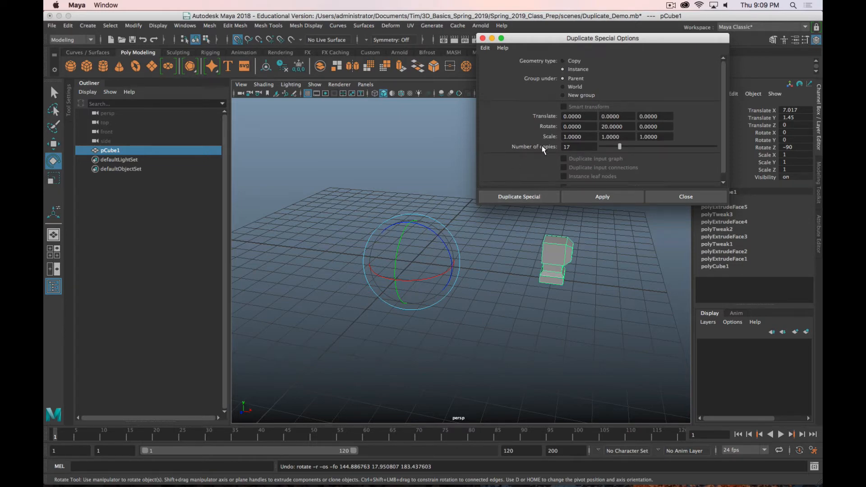
pyautogui.click(515, 200)
pyautogui.scroll(-3, 567, 252)
pyautogui.keyDown('alt'); pyautogui.moveTo(567, 249); pyautogui.dragTo(551, 286); pyautogui.keyUp('alt')
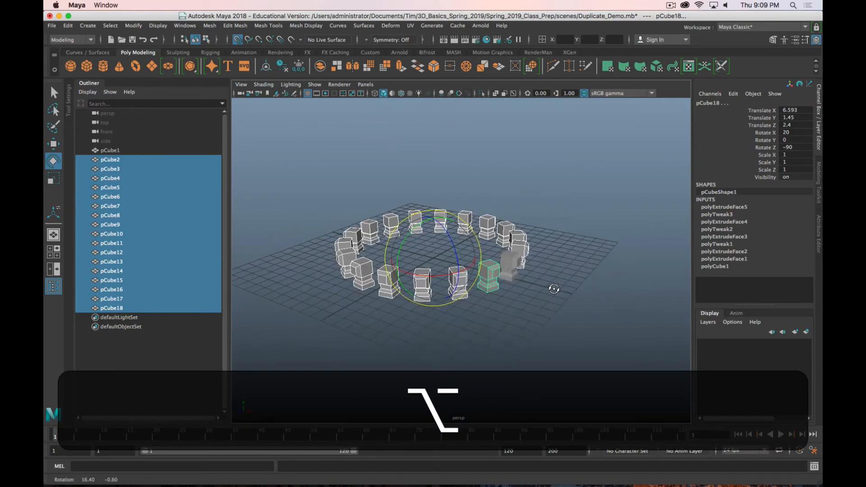
pyautogui.scroll(5, 539, 290)
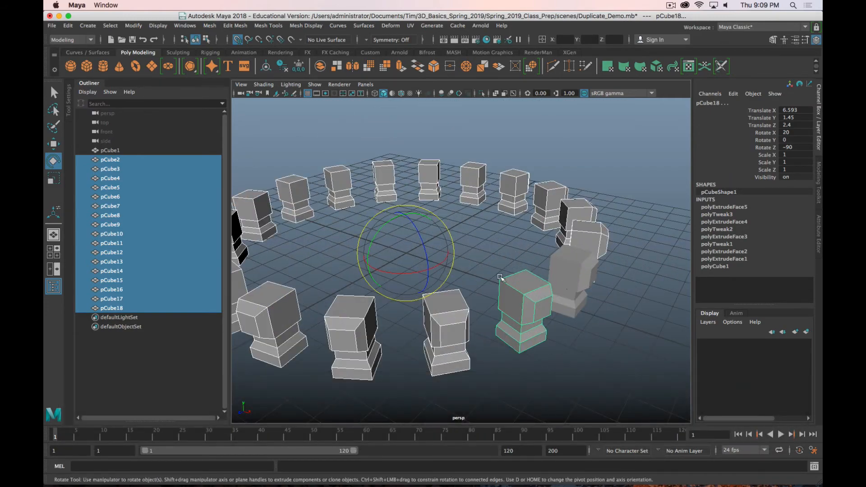
# Close the Duplicate Special options without creating more copies.
pyautogui.press('super')
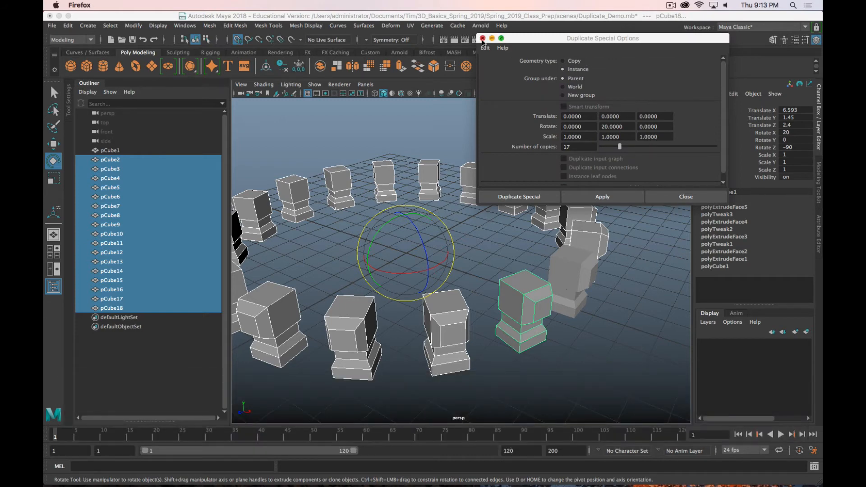
pyautogui.click(483, 38)
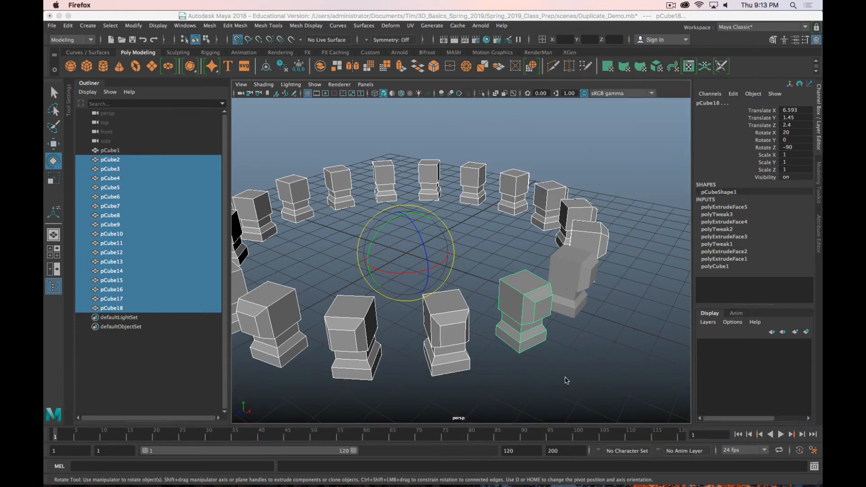
pyautogui.click(495, 251)
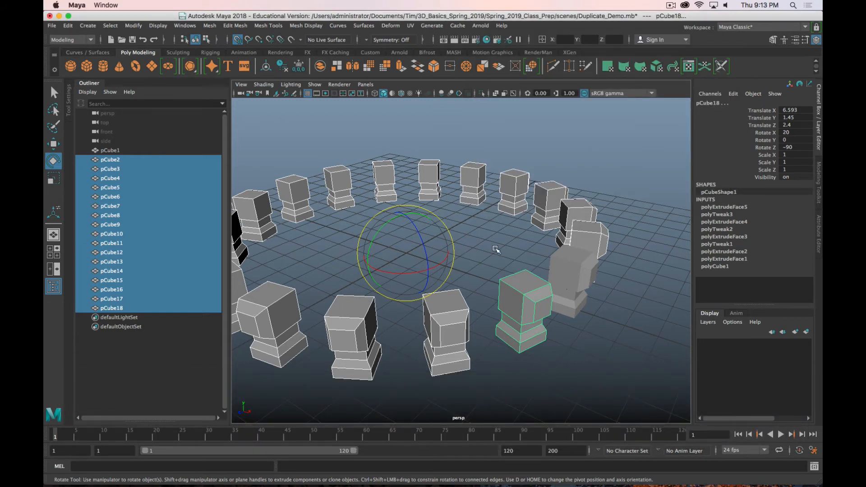
pyautogui.press('super+period')
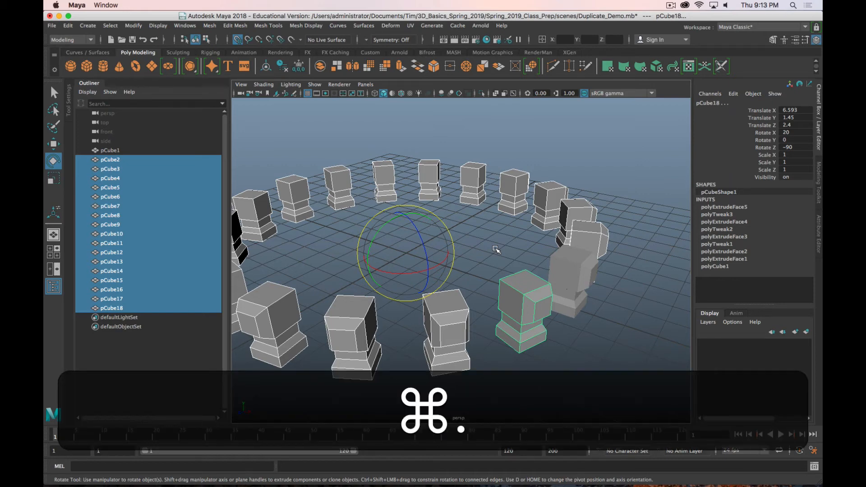